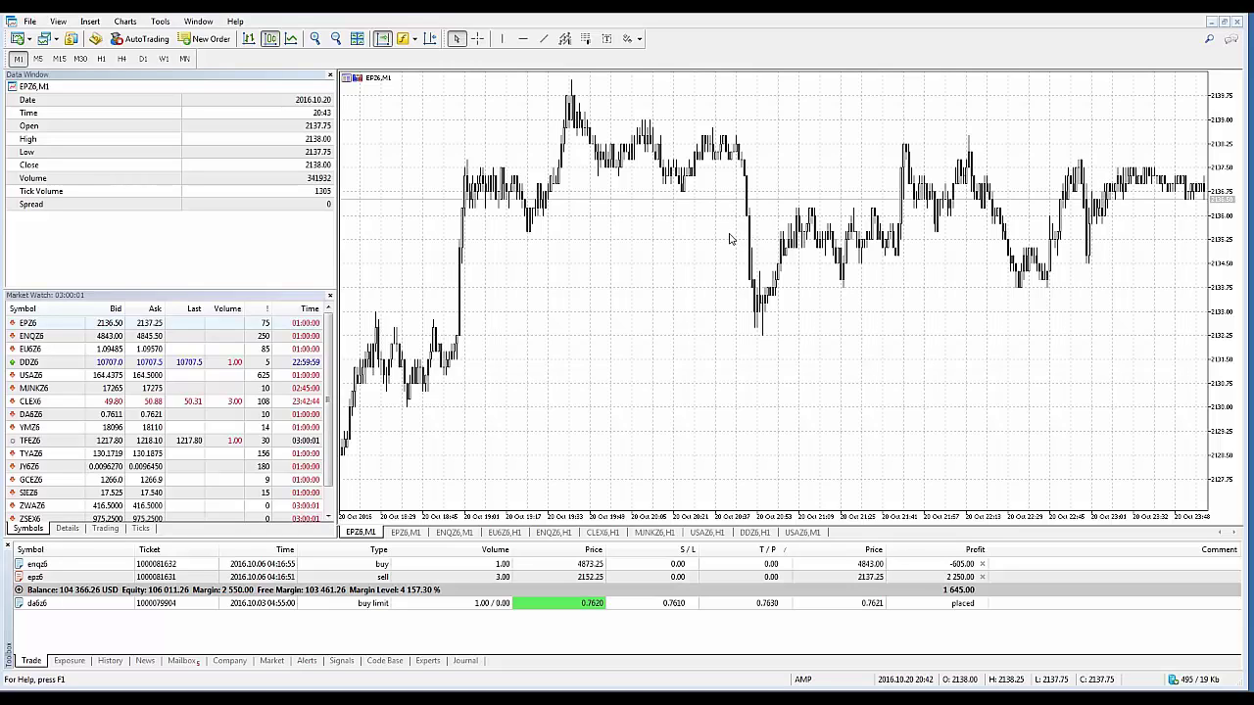
- Review the chart object categories available for insertion, including the channel types, and the list of available indicators
{"action": "left_click", "coordinate": [89, 22]}
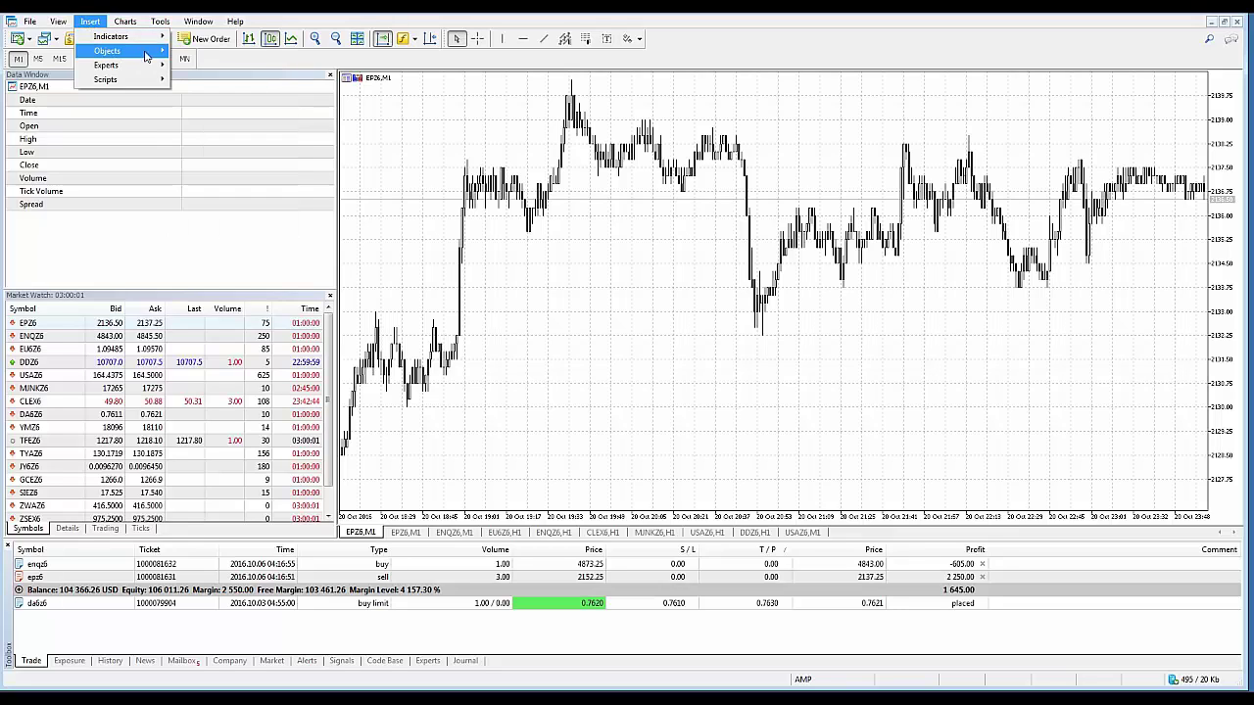
{"action": "mouse_move", "coordinate": [152, 57]}
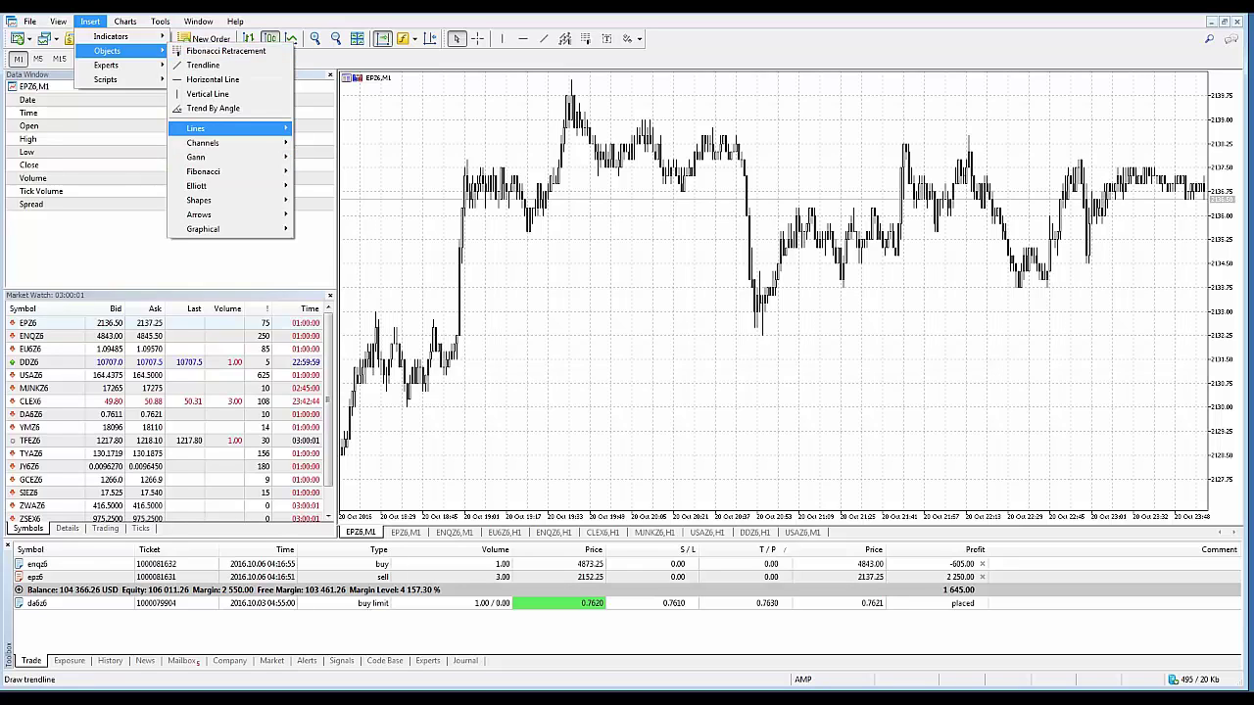
{"action": "mouse_move", "coordinate": [226, 144]}
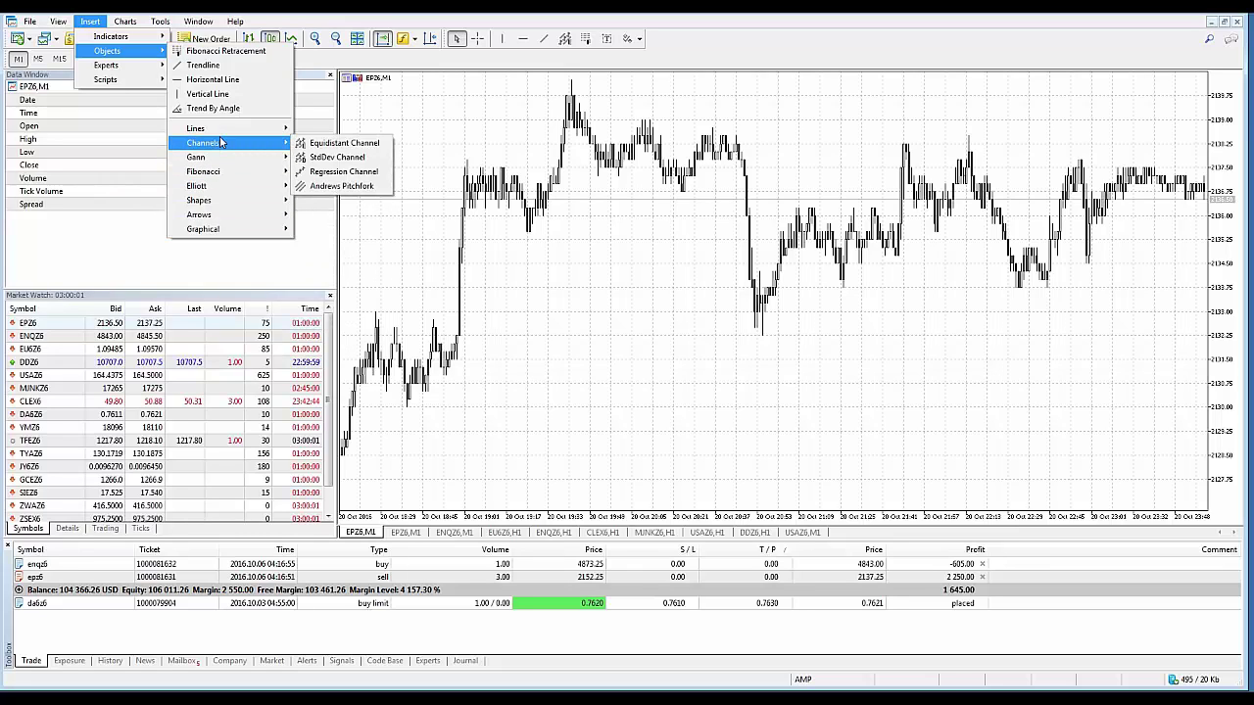
{"action": "mouse_move", "coordinate": [260, 135]}
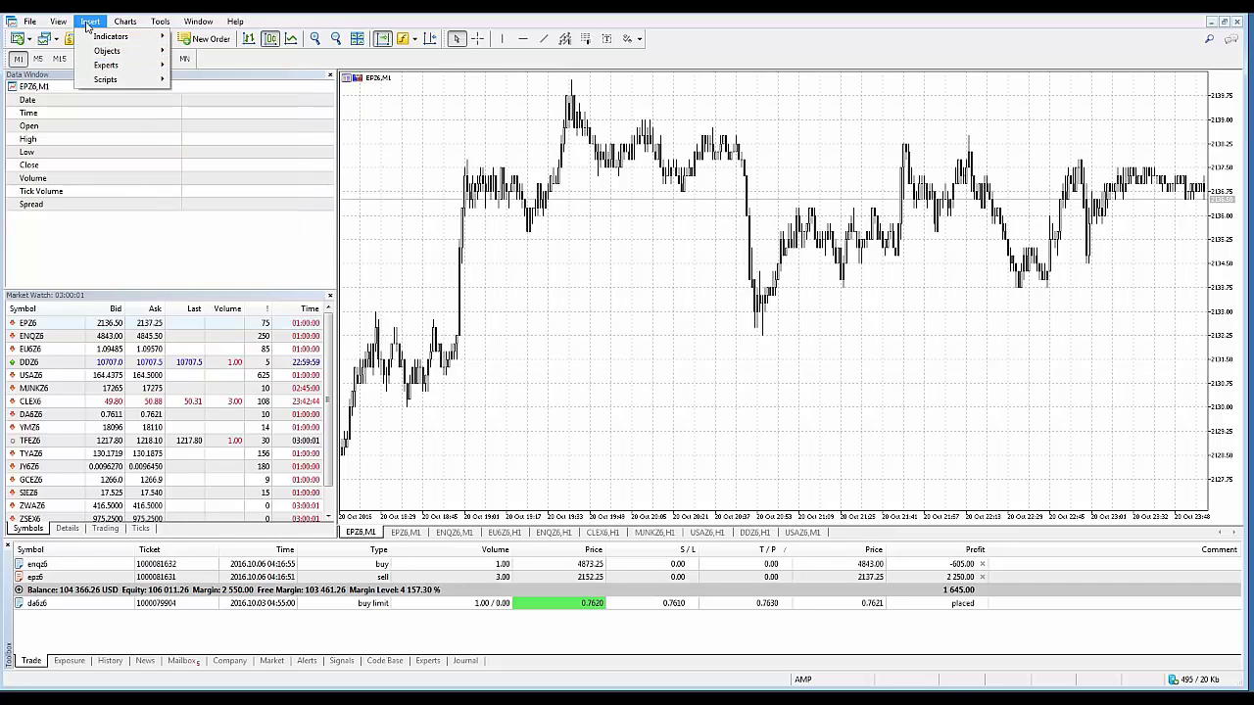
{"action": "left_click", "coordinate": [198, 20]}
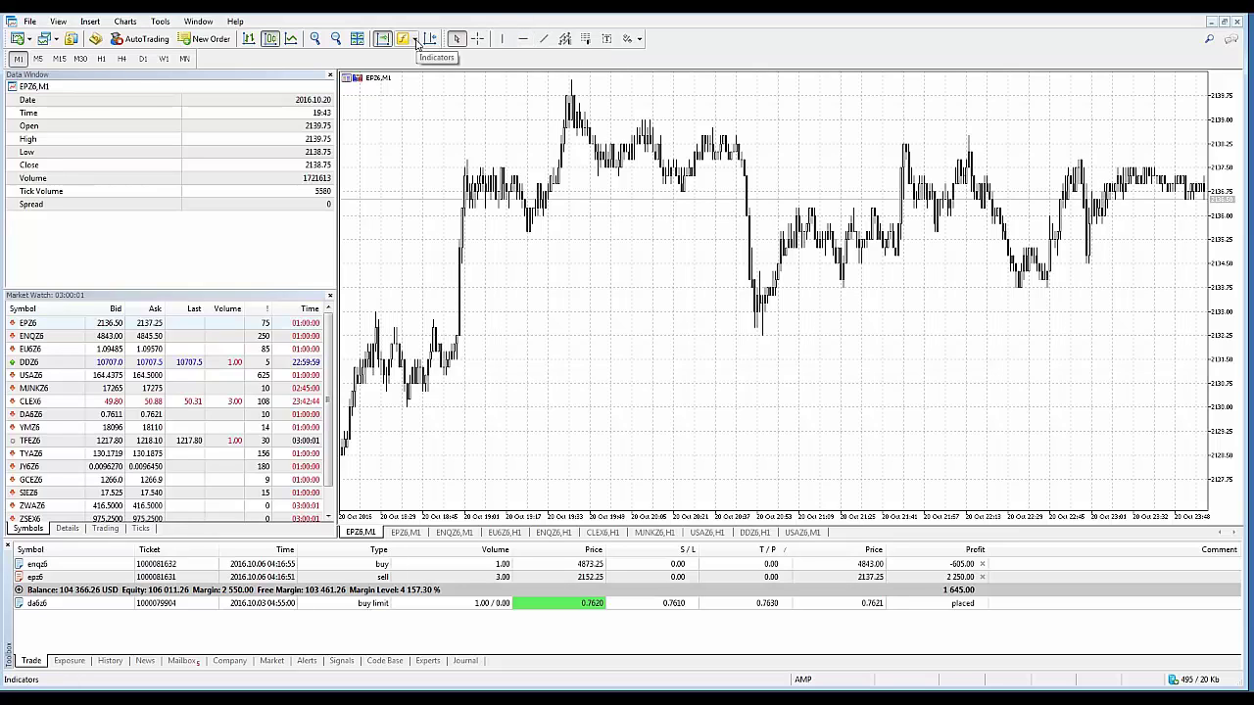
{"action": "left_click", "coordinate": [417, 41]}
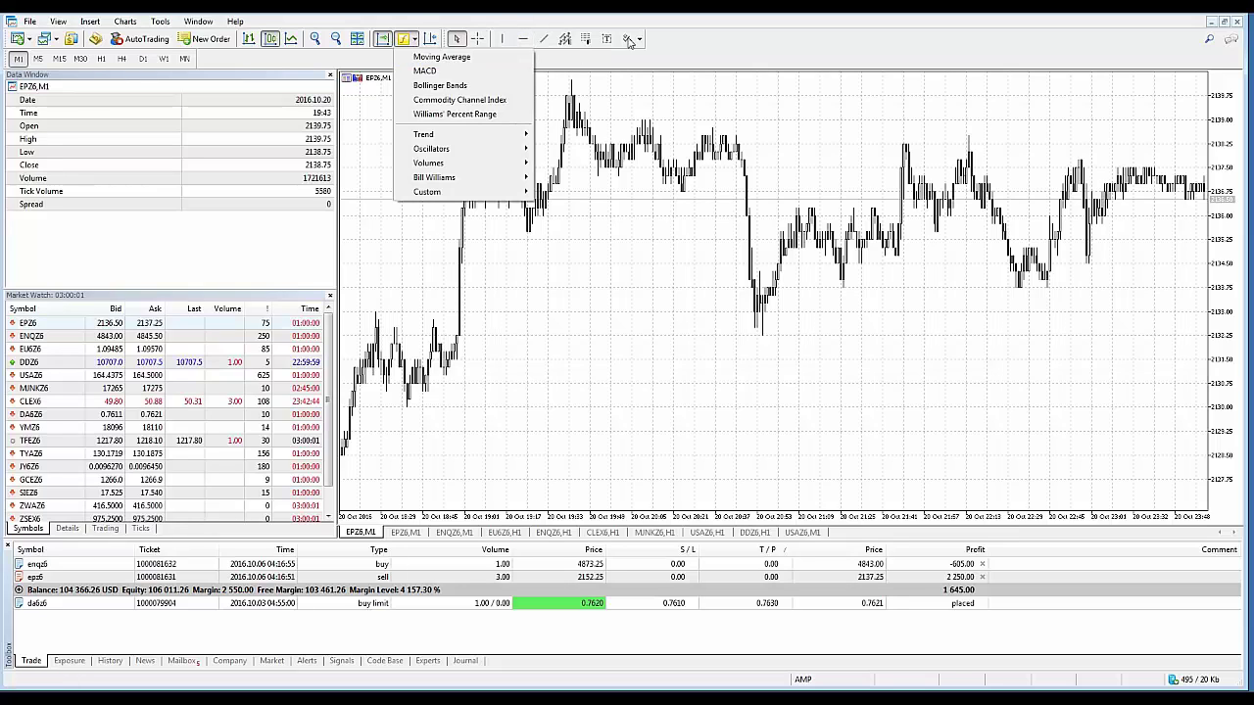
{"action": "key", "text": "Escape"}
- Examine which extra buttons can be added to the Standard toolbar and to the Line Studies toolbar
{"action": "right_click", "coordinate": [391, 39]}
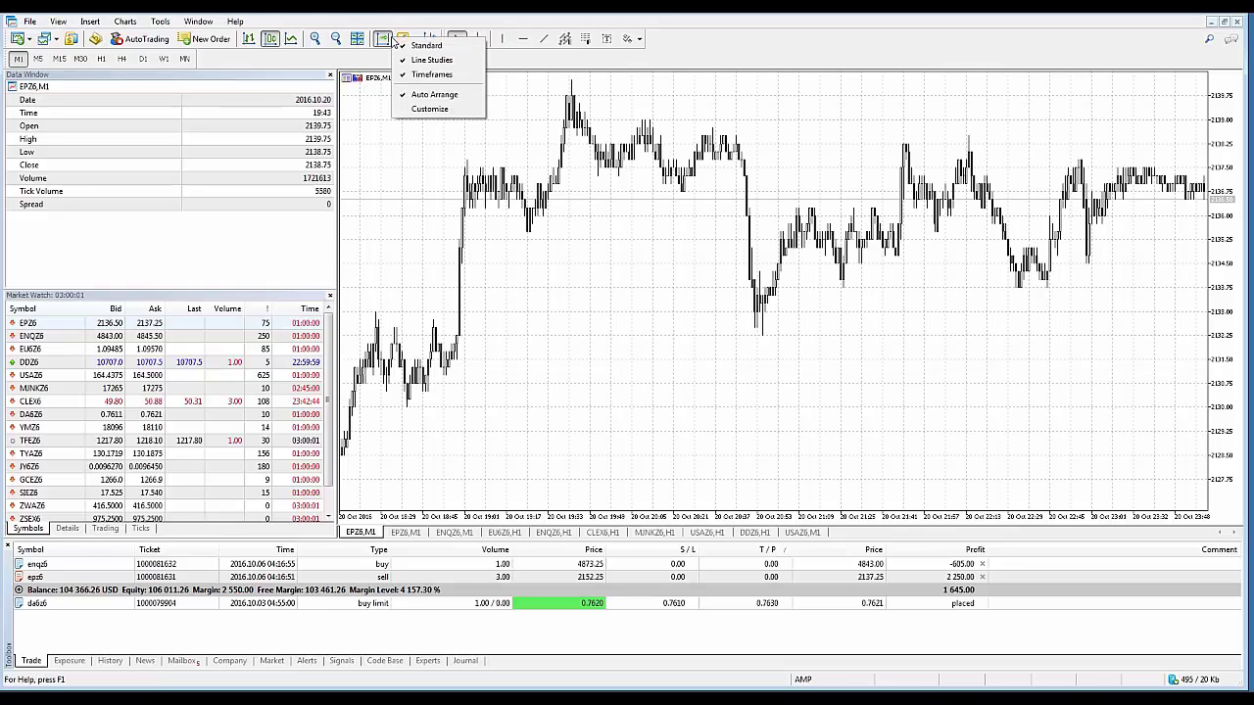
{"action": "left_click", "coordinate": [429, 109]}
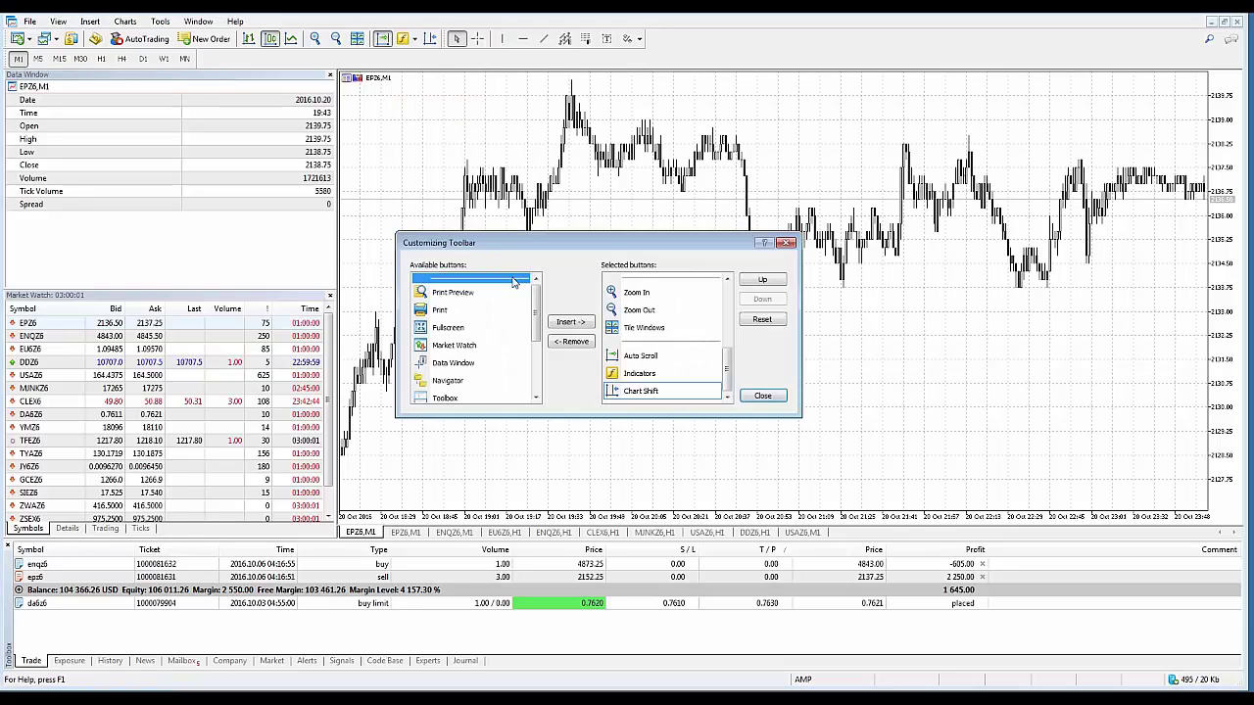
{"action": "scroll", "coordinate": [537, 307], "scroll_direction": "down", "scroll_amount": 2}
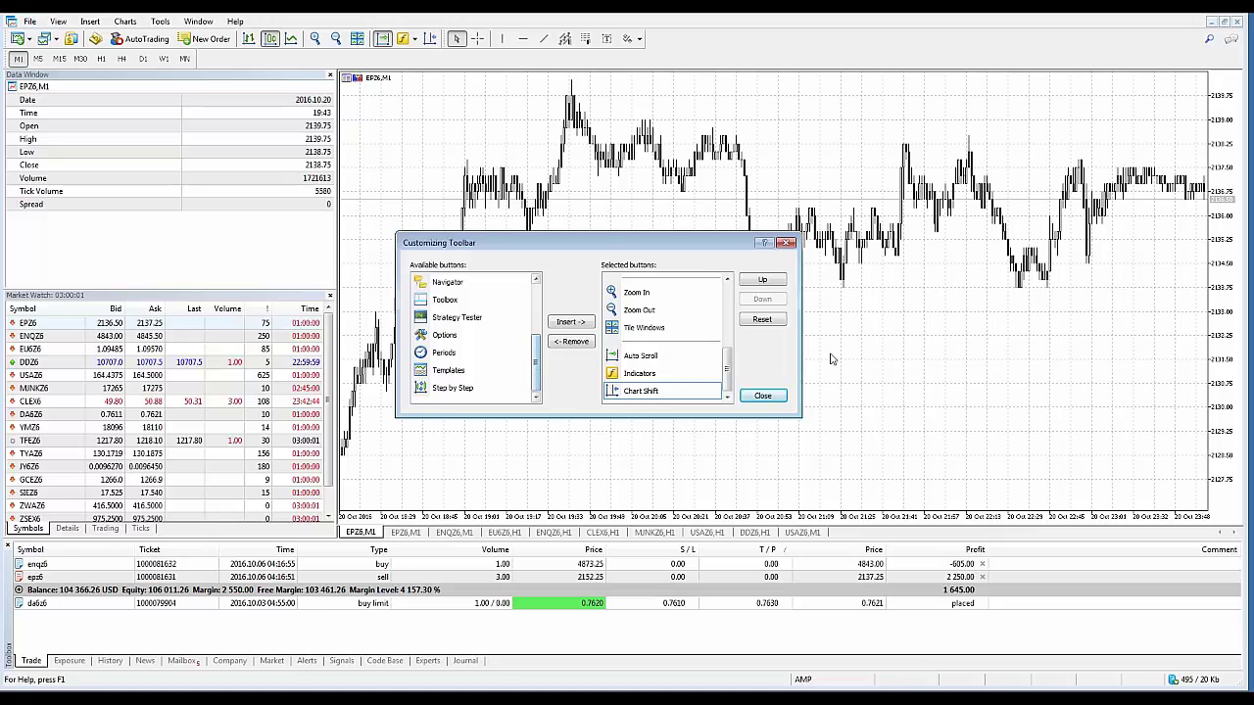
{"action": "left_click", "coordinate": [763, 396]}
{"action": "right_click", "coordinate": [540, 39]}
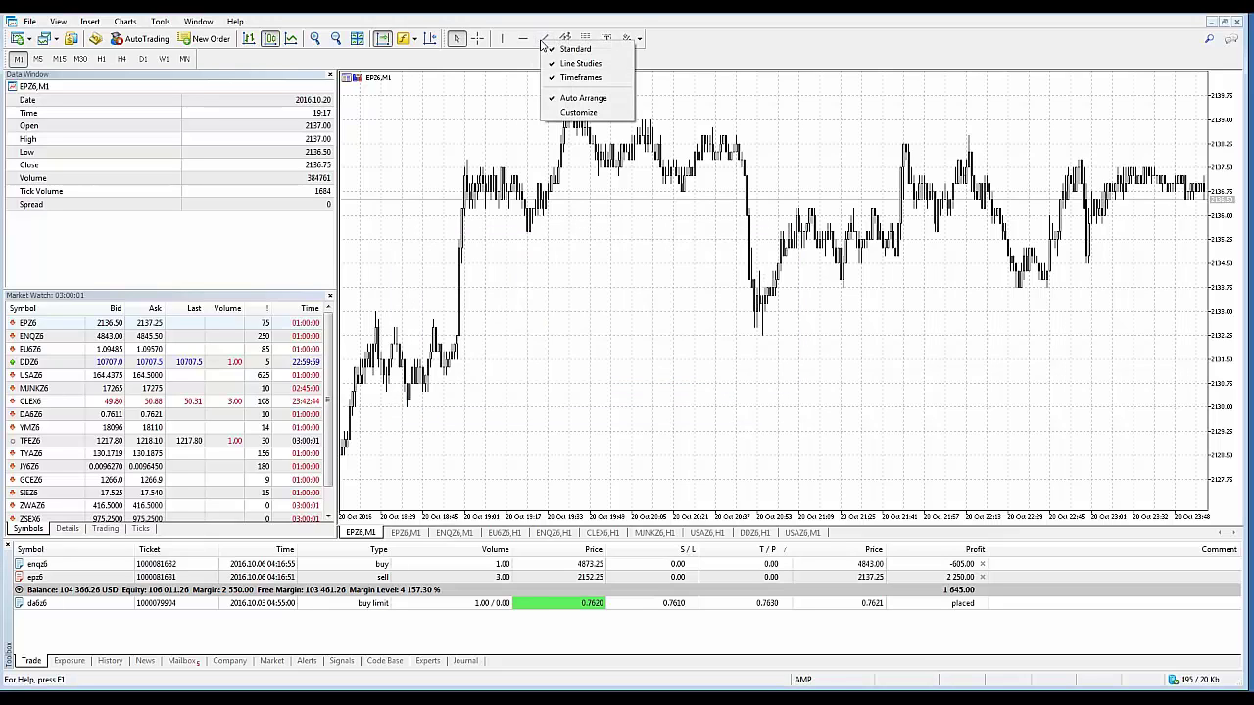
{"action": "left_click", "coordinate": [578, 112]}
{"action": "scroll", "coordinate": [470, 333], "scroll_direction": "down", "scroll_amount": 5}
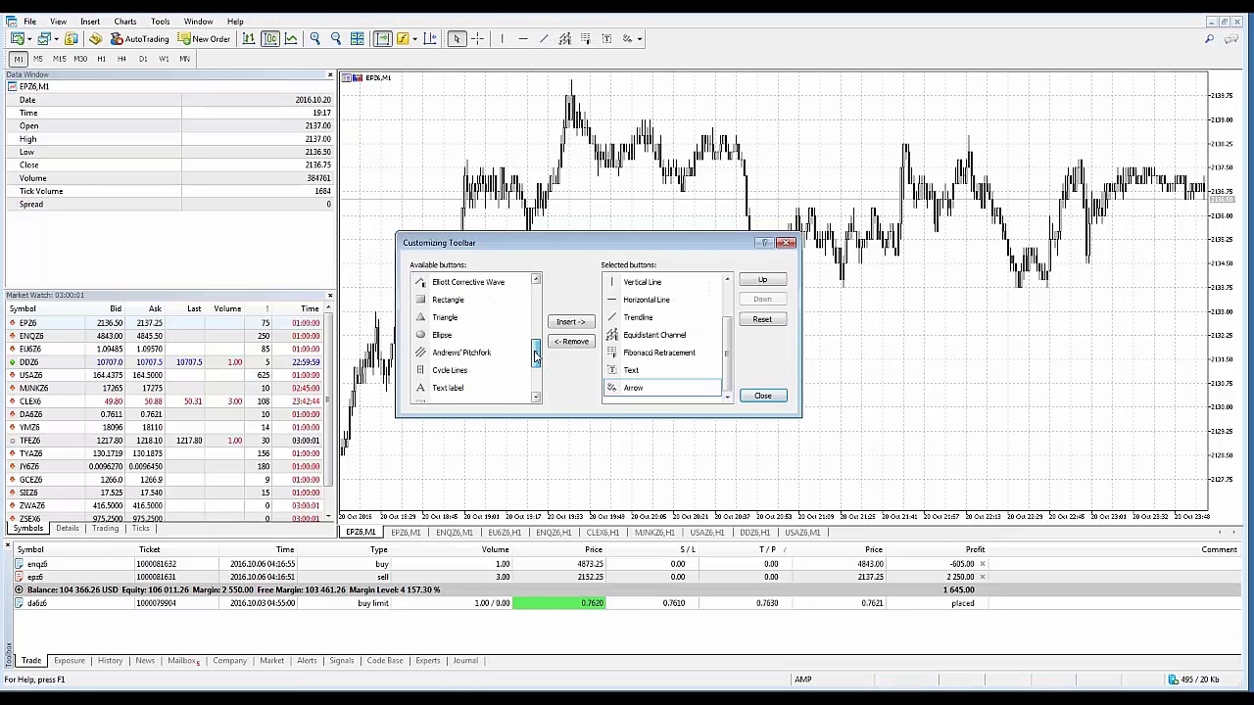
{"action": "left_click", "coordinate": [770, 399]}
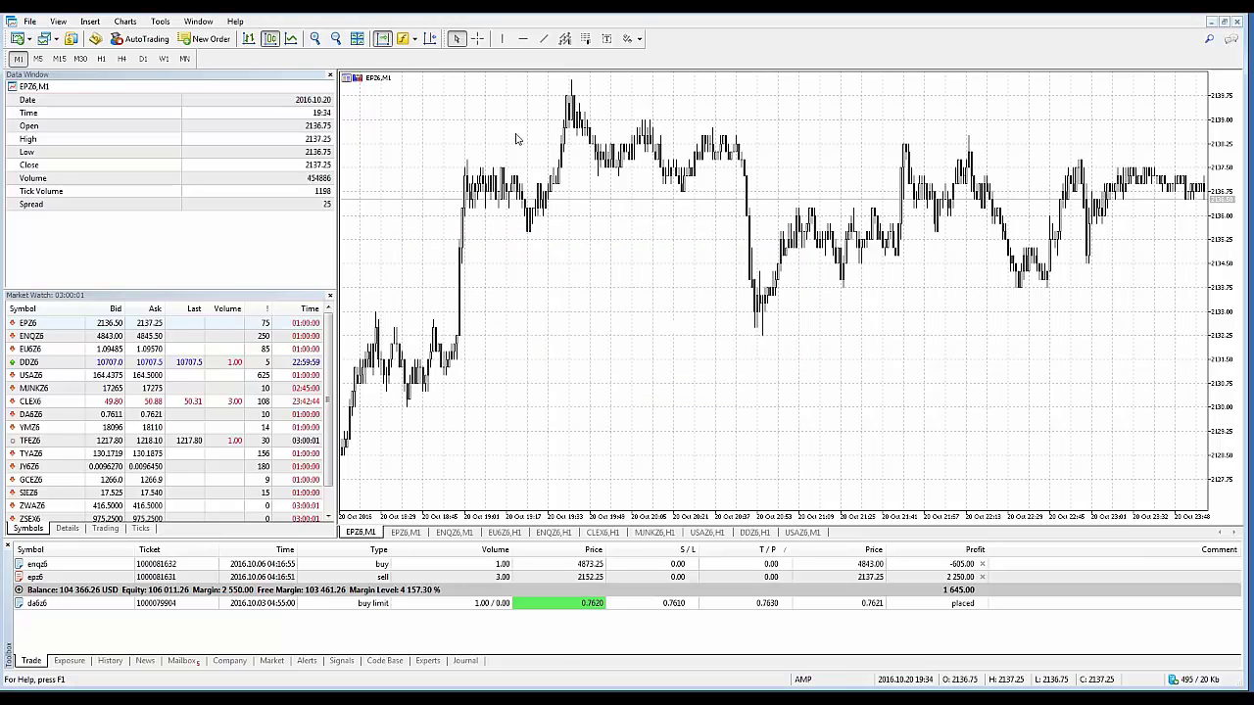
- Look through the Standard toolbar's available buttons once more, from Print Preview to Step by Step
{"action": "right_click", "coordinate": [291, 43]}
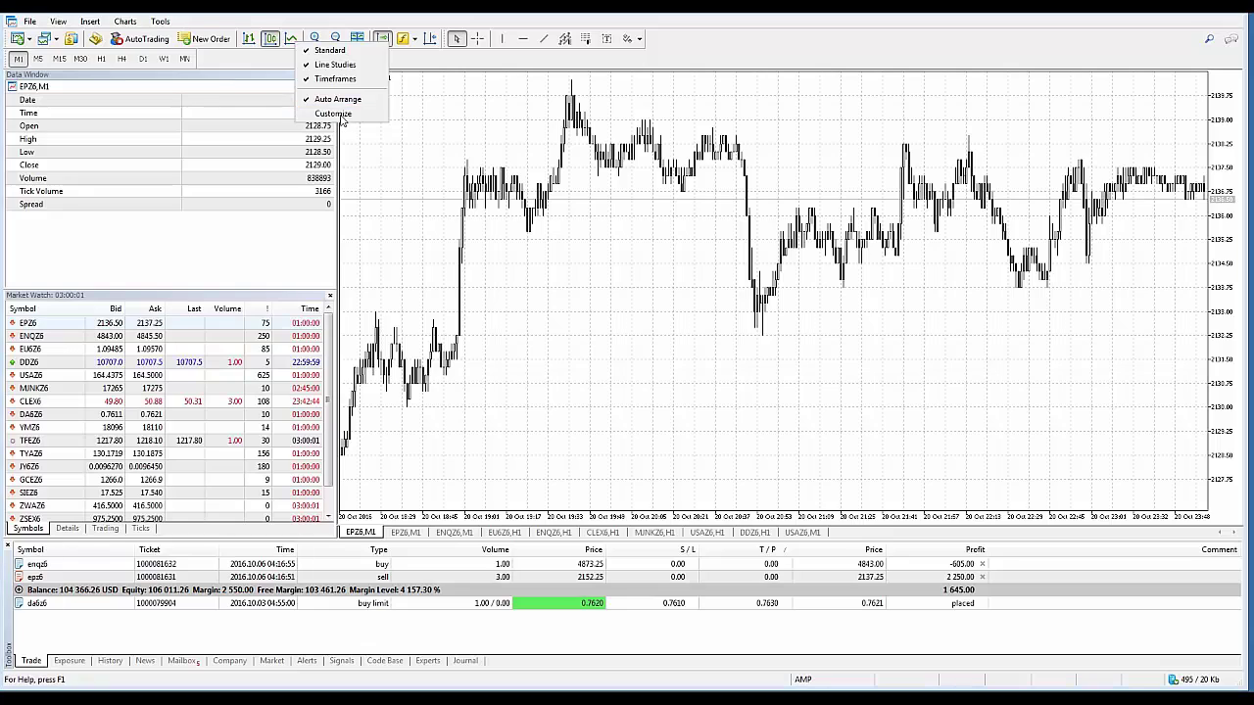
{"action": "left_click", "coordinate": [345, 108]}
{"action": "scroll", "coordinate": [501, 343], "scroll_direction": "down", "scroll_amount": 2}
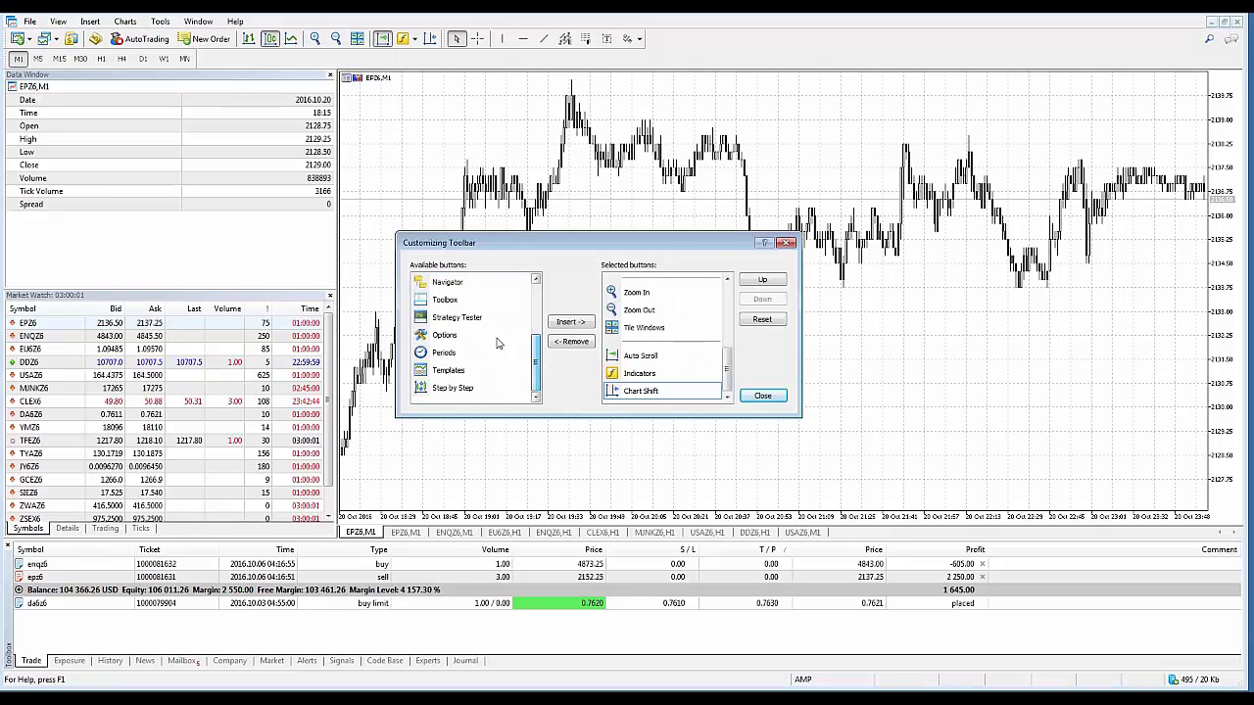
{"action": "scroll", "coordinate": [500, 349], "scroll_direction": "up", "scroll_amount": 3}
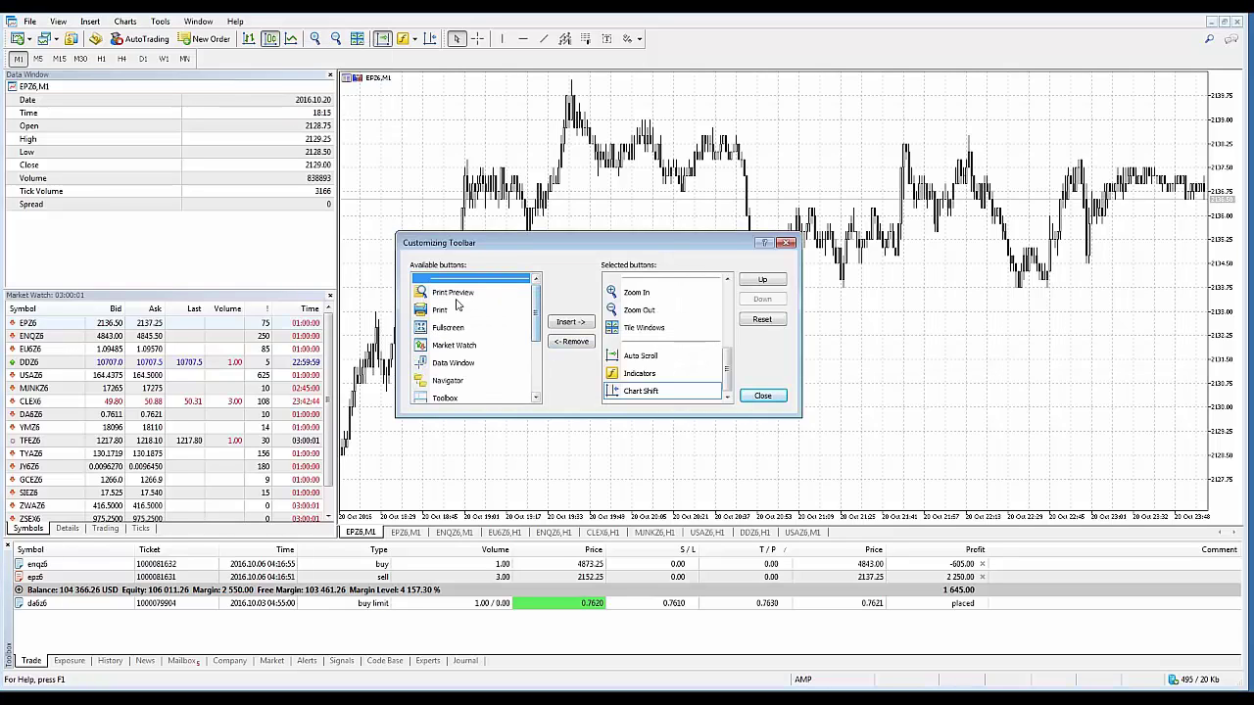
{"action": "left_click", "coordinate": [744, 398]}
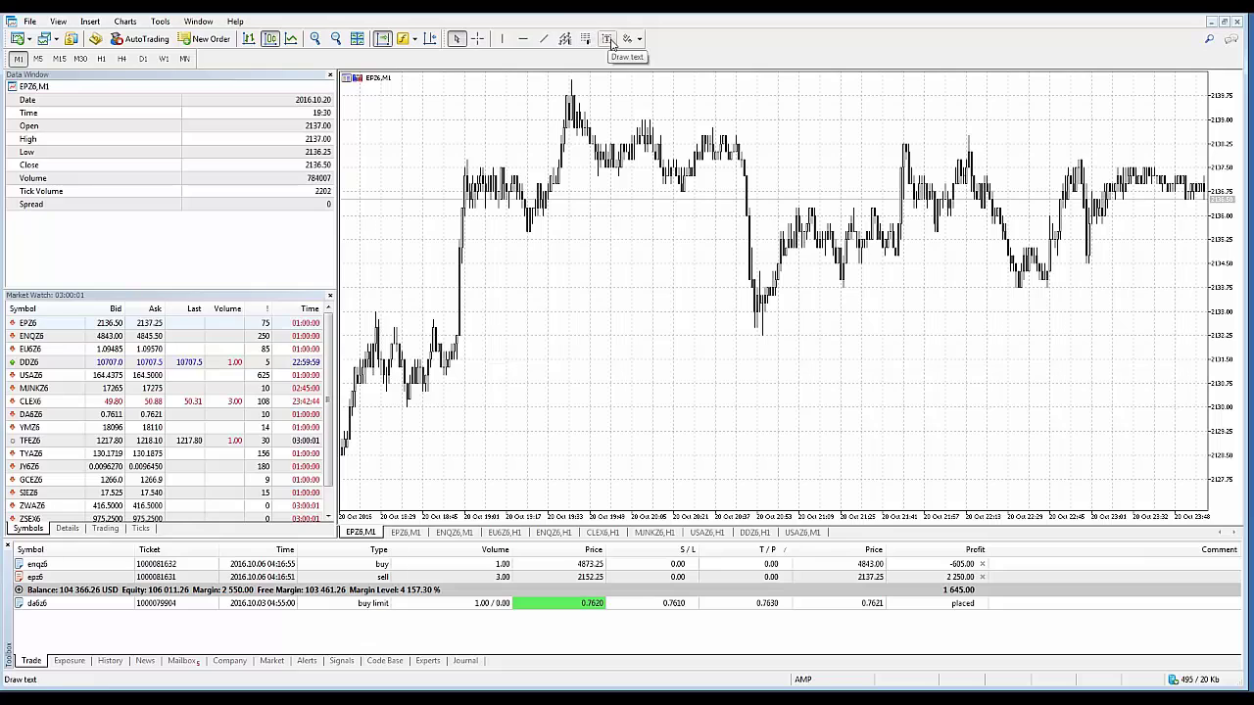
- Examine the Gann and Fibonacci buttons that can be added to the Line Studies toolbar, highlighting Gann Grid
{"action": "right_click", "coordinate": [542, 44]}
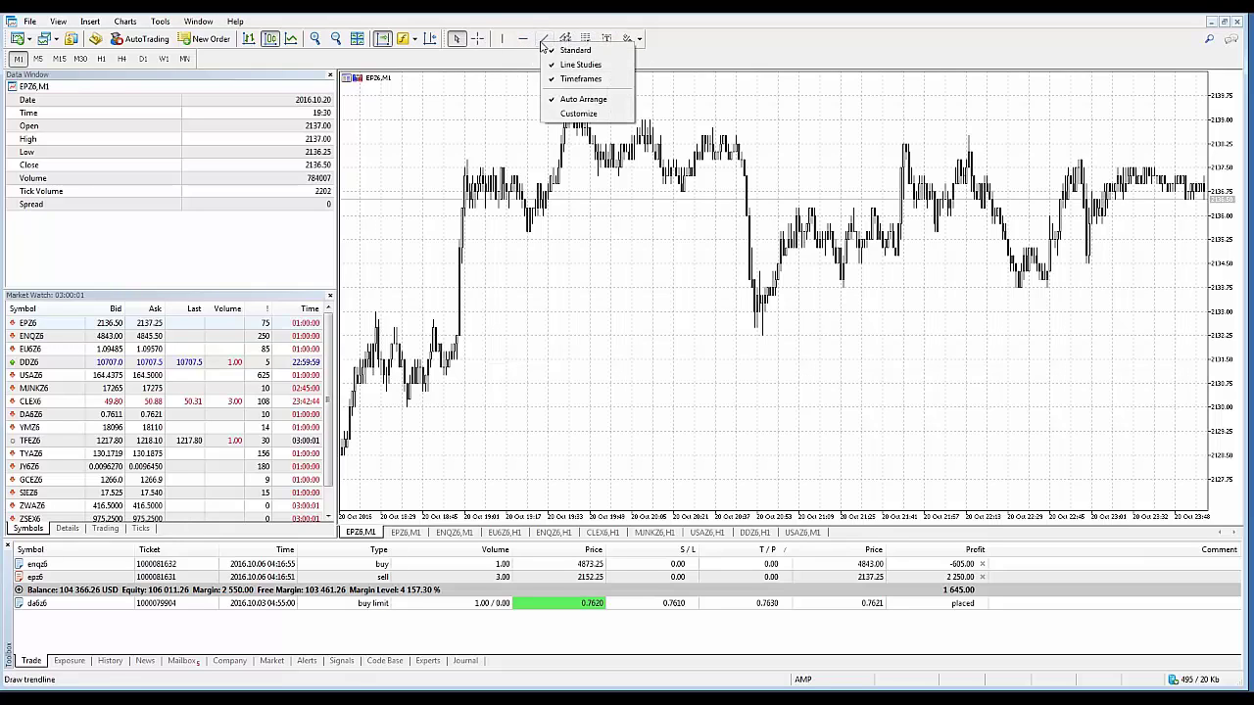
{"action": "left_click", "coordinate": [578, 113]}
{"action": "mouse_move", "coordinate": [537, 302]}
{"action": "left_mouse_down"}
{"action": "mouse_move", "coordinate": [536, 387]}
{"action": "mouse_move", "coordinate": [536, 324]}
{"action": "left_mouse_up"}
{"action": "left_click", "coordinate": [450, 299]}
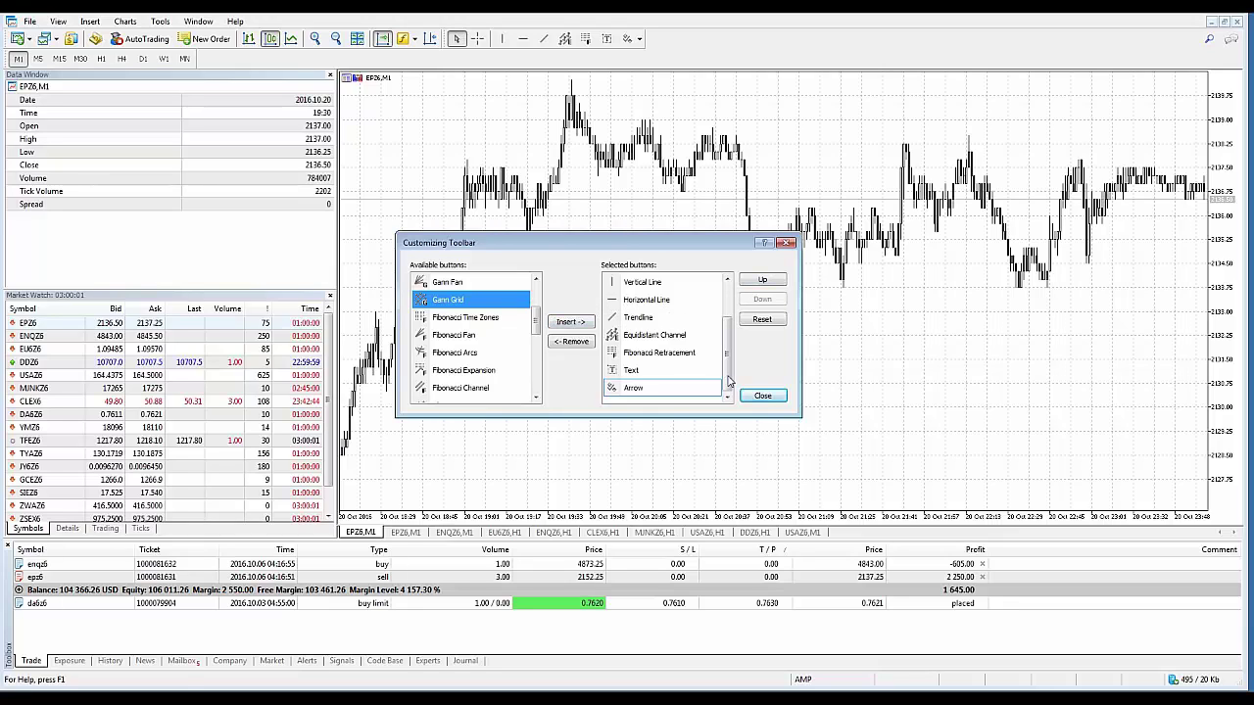
{"action": "left_click", "coordinate": [750, 396]}
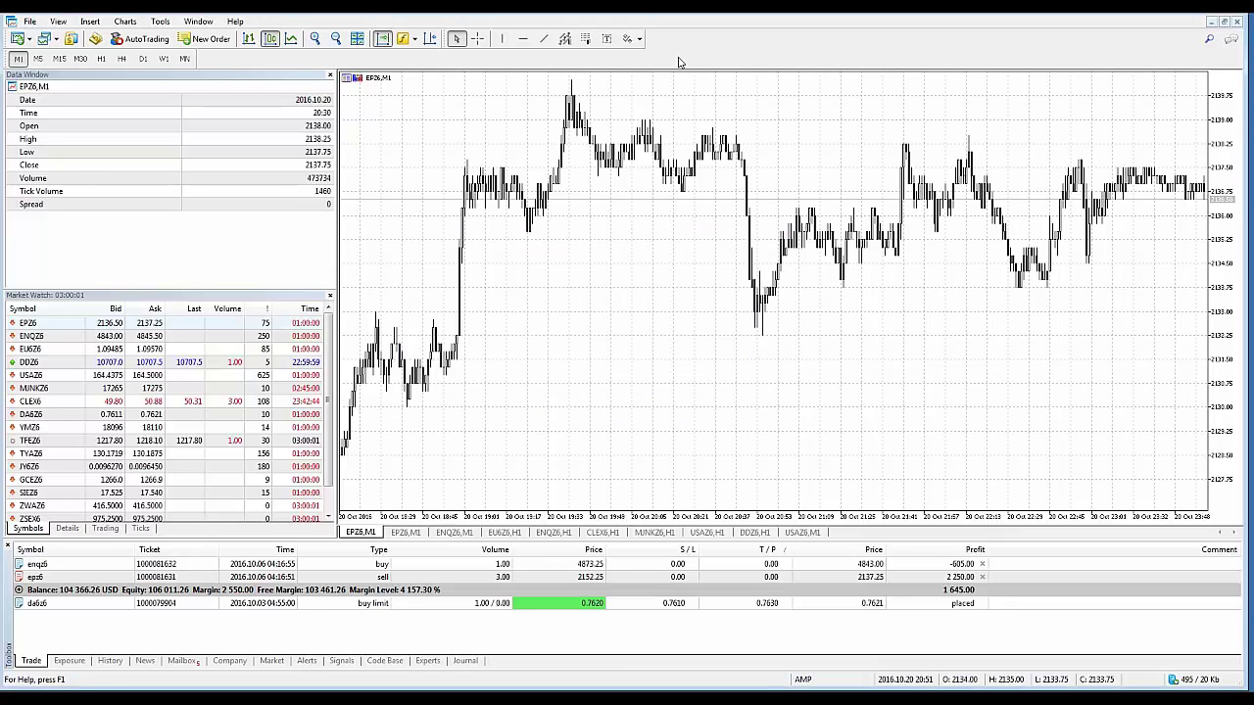
- Draw a trendline on the EPZ6,M1 chart from the 18:39 low at about 2130.00 up to about 2137.75 near 23:32
{"action": "mouse_move", "coordinate": [621, 156]}
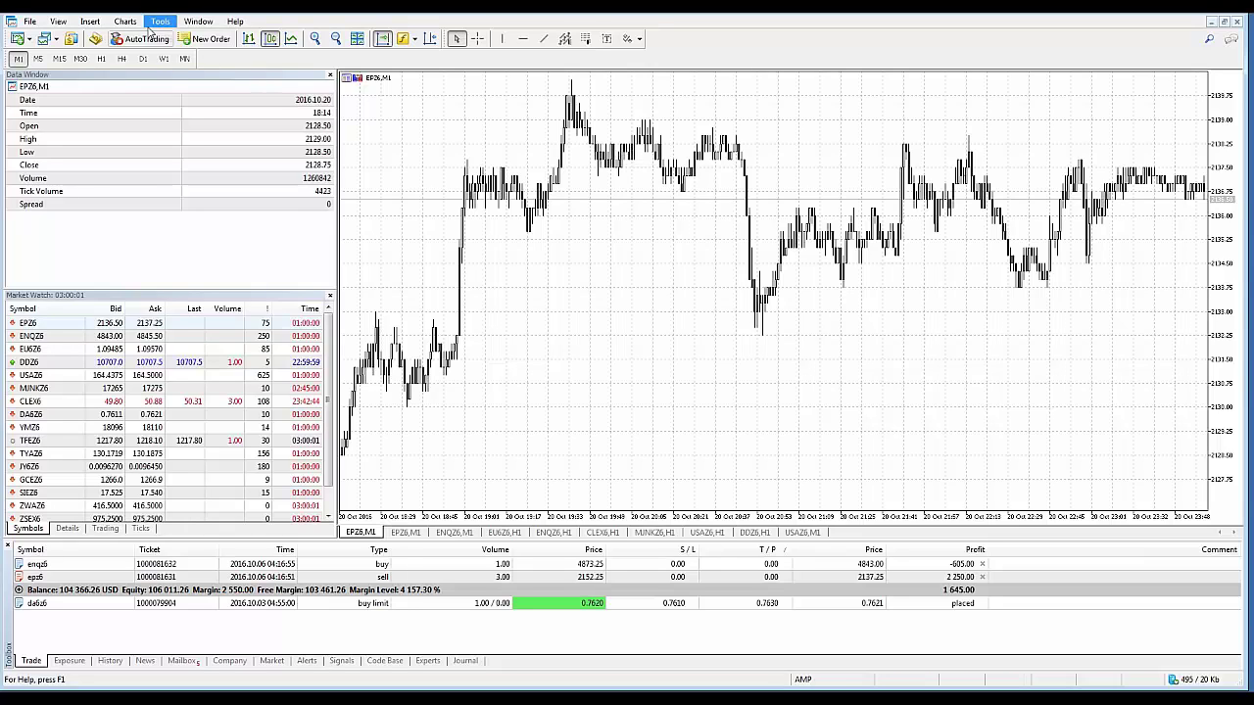
{"action": "left_click", "coordinate": [89, 20]}
{"action": "mouse_move", "coordinate": [106, 53]}
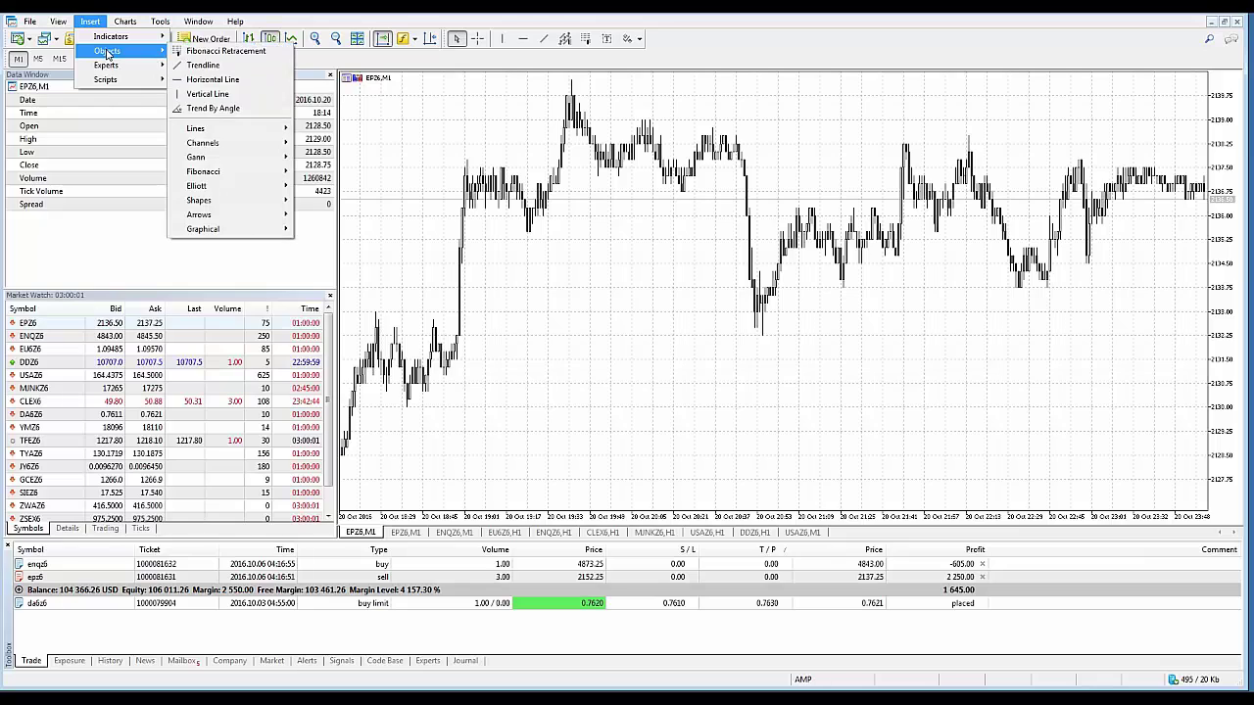
{"action": "left_click", "coordinate": [203, 66]}
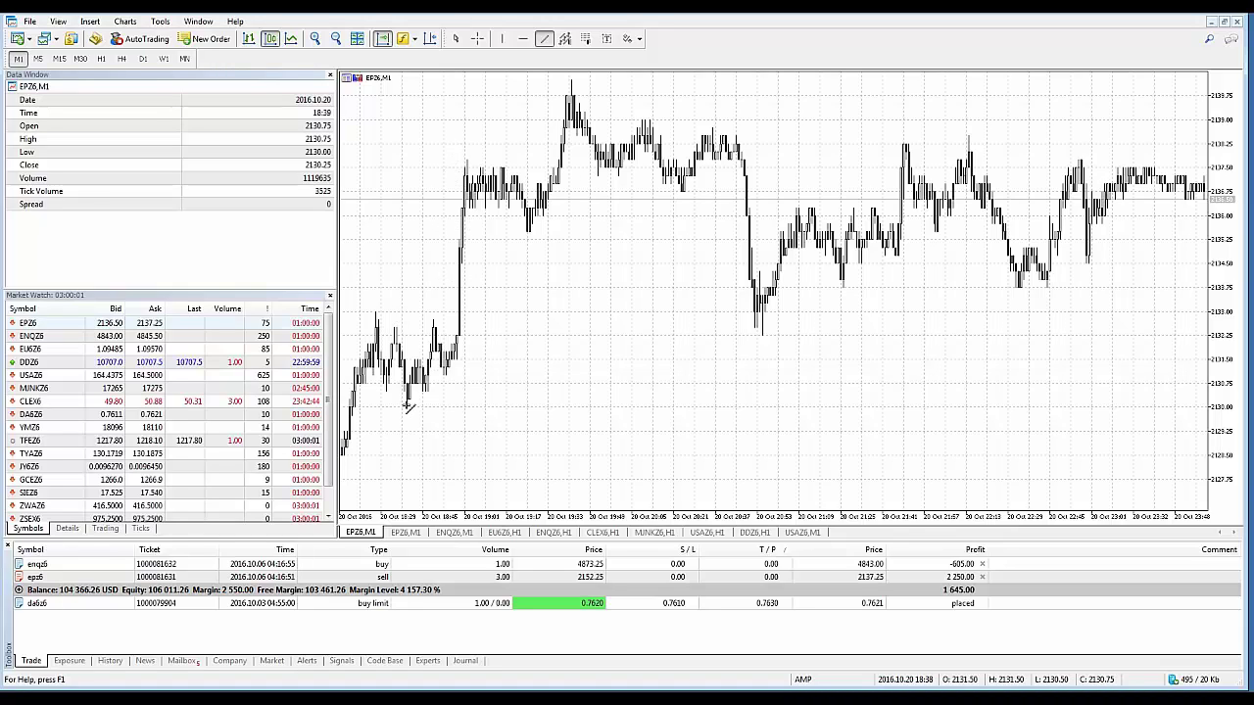
{"action": "left_click_drag", "start_coordinate": [408, 403], "coordinate": [1159, 161]}
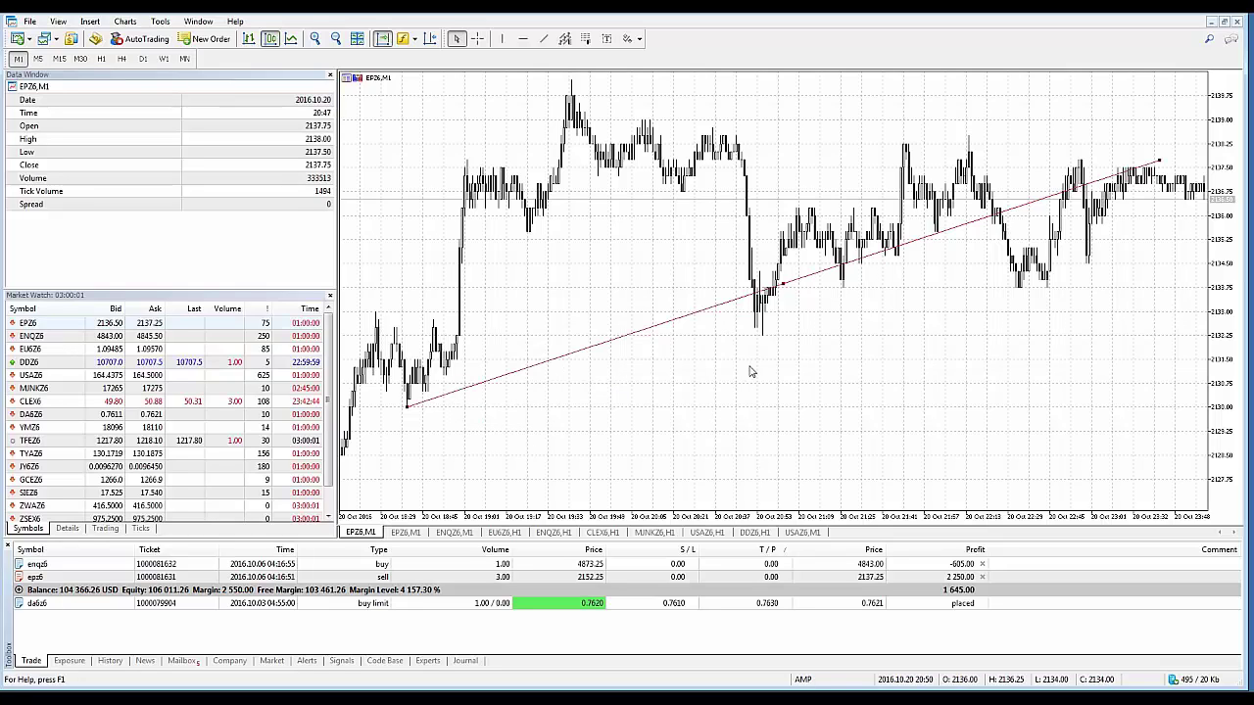
- View the trendline's common properties, including its name, description and style, and leave them without making changes
{"action": "right_click", "coordinate": [784, 287]}
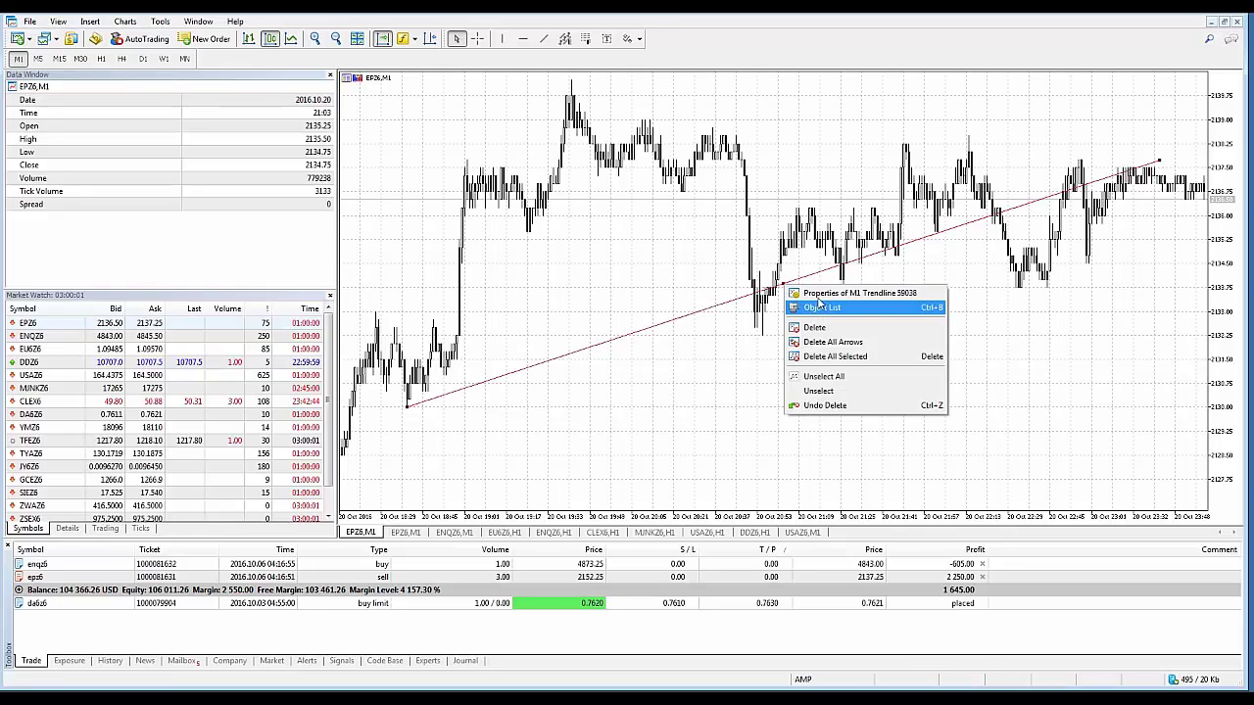
{"action": "left_click", "coordinate": [853, 293]}
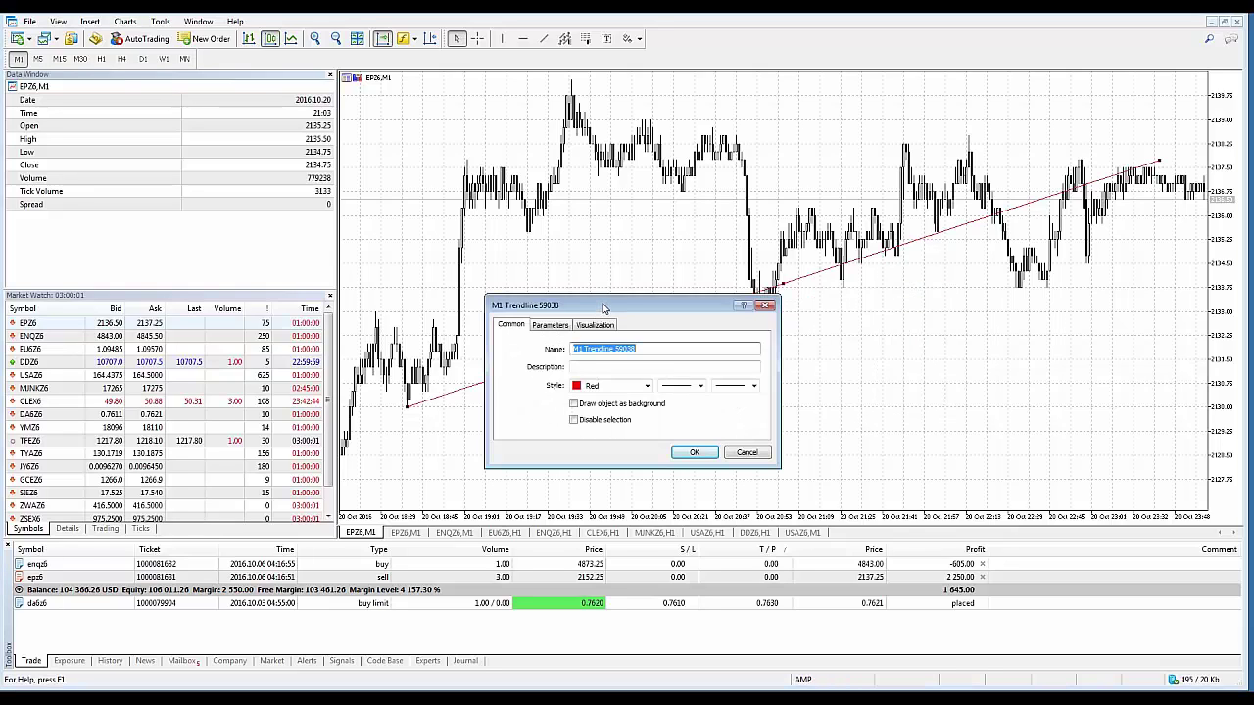
{"action": "left_click_drag", "start_coordinate": [604, 309], "coordinate": [608, 281]}
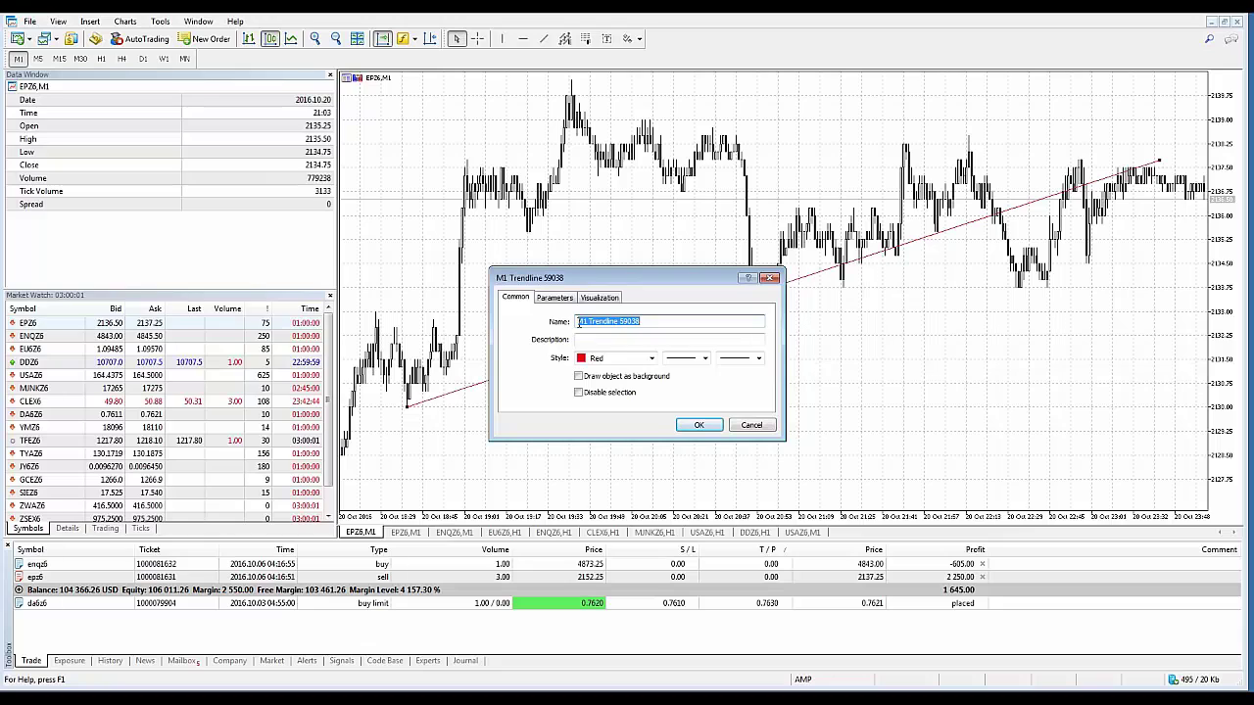
{"action": "left_click", "coordinate": [749, 425]}
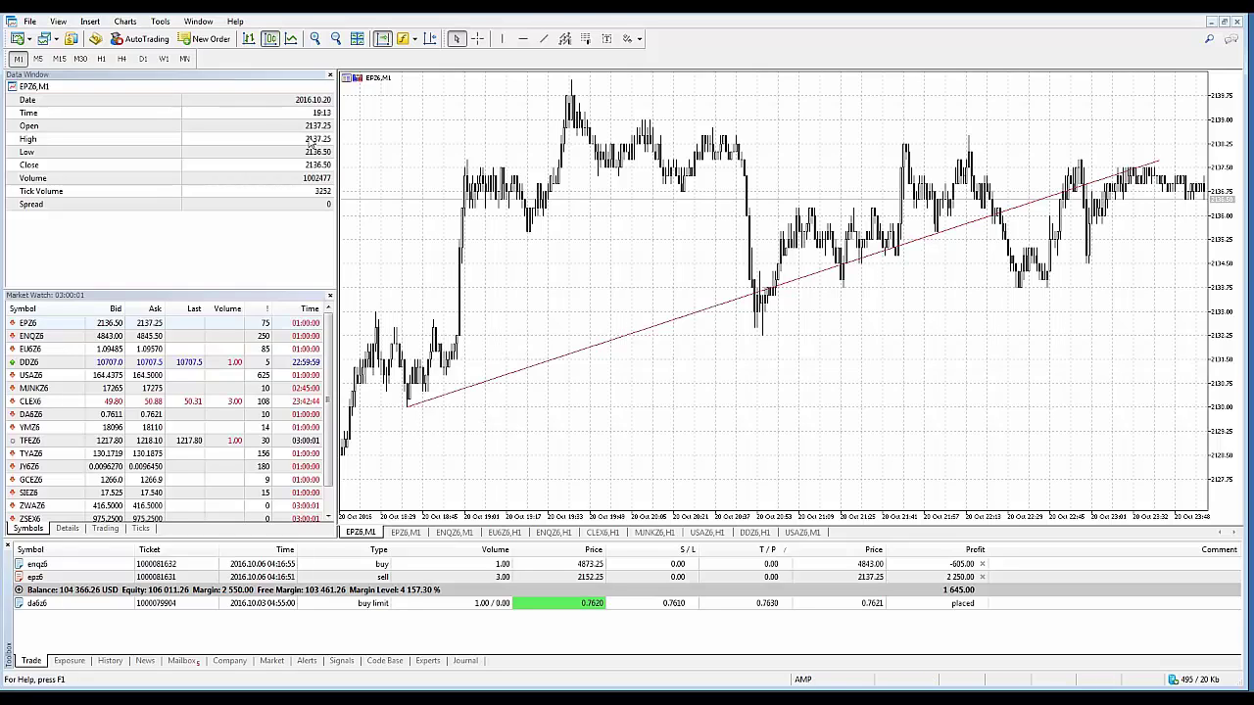
- Enable selecting chart objects by single mouse click in the chart options, and select the trendline with one click at its start
{"action": "left_click", "coordinate": [161, 21]}
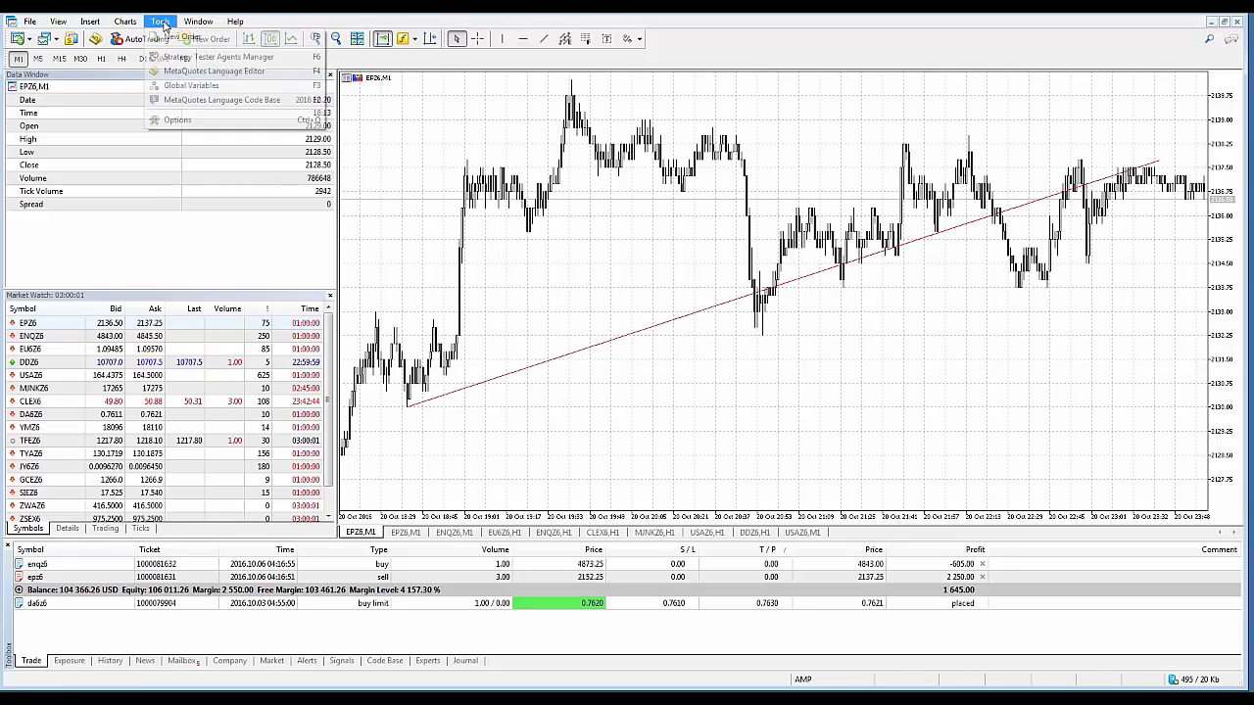
{"action": "left_click", "coordinate": [178, 120]}
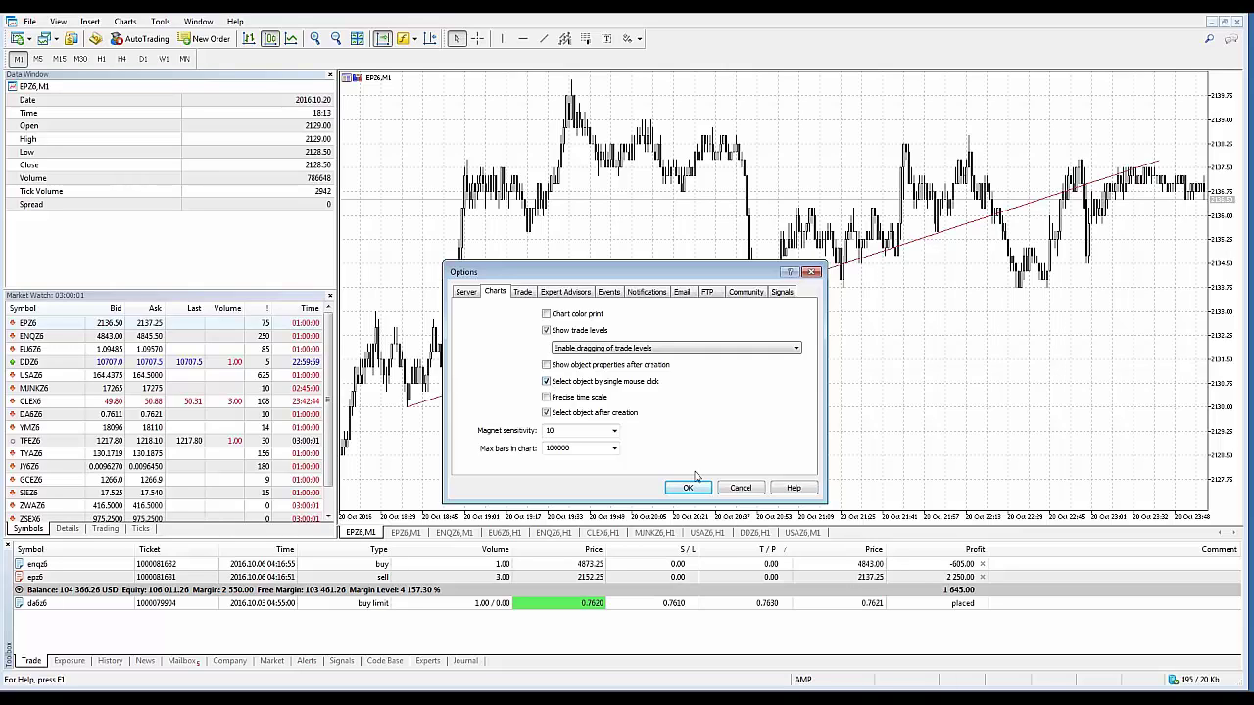
{"action": "left_click", "coordinate": [688, 487]}
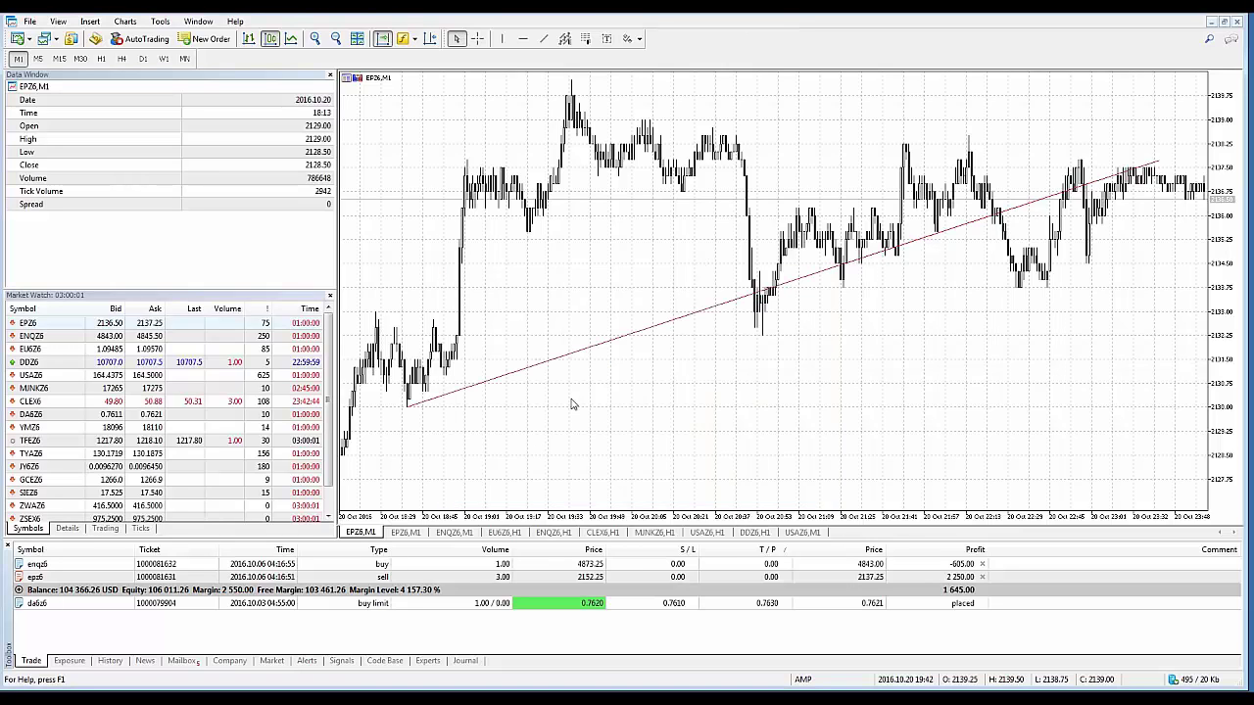
{"action": "left_click", "coordinate": [411, 411]}
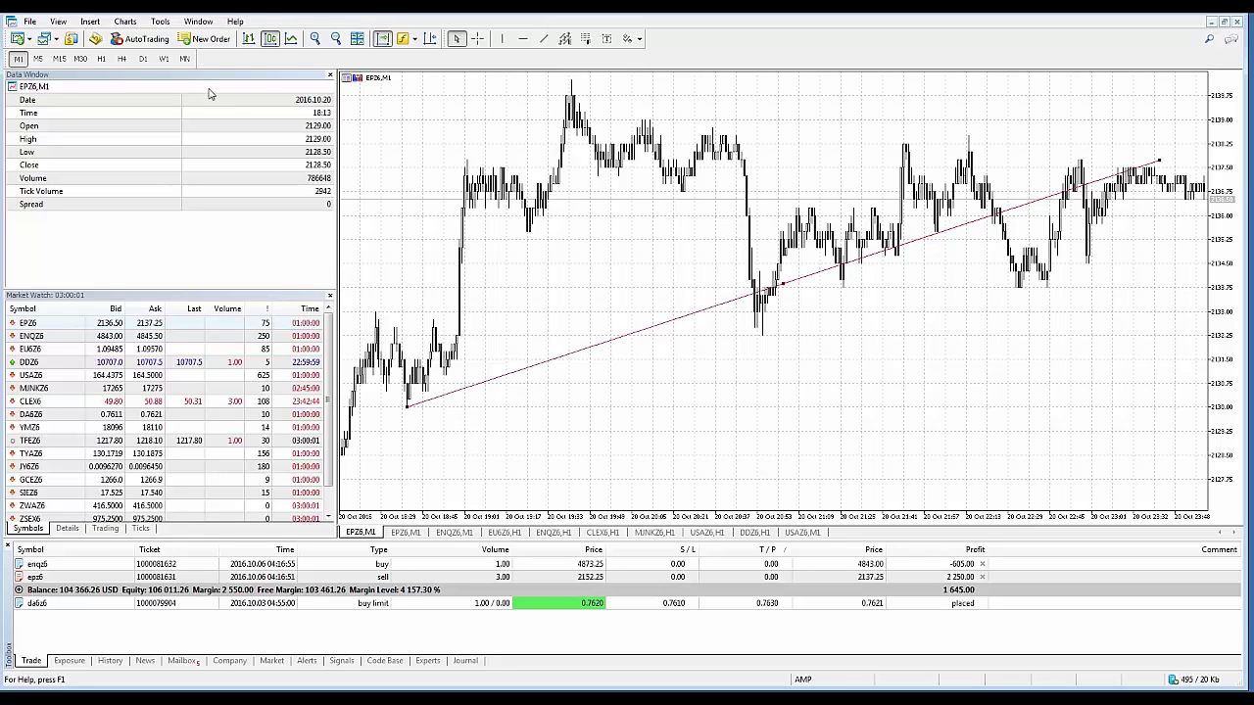
- Disable selecting chart objects by single mouse click, and select the trendline at its midpoint the default way
{"action": "left_click", "coordinate": [160, 20]}
{"action": "left_click", "coordinate": [178, 118]}
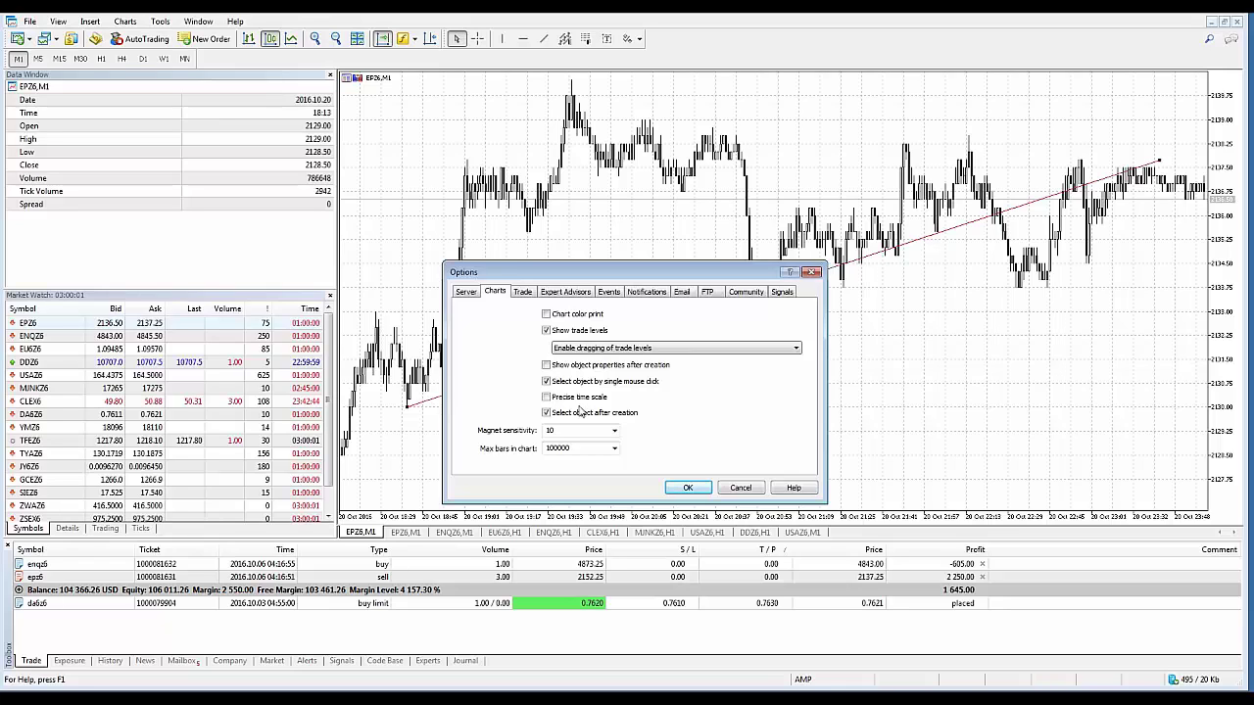
{"action": "left_click", "coordinate": [686, 488]}
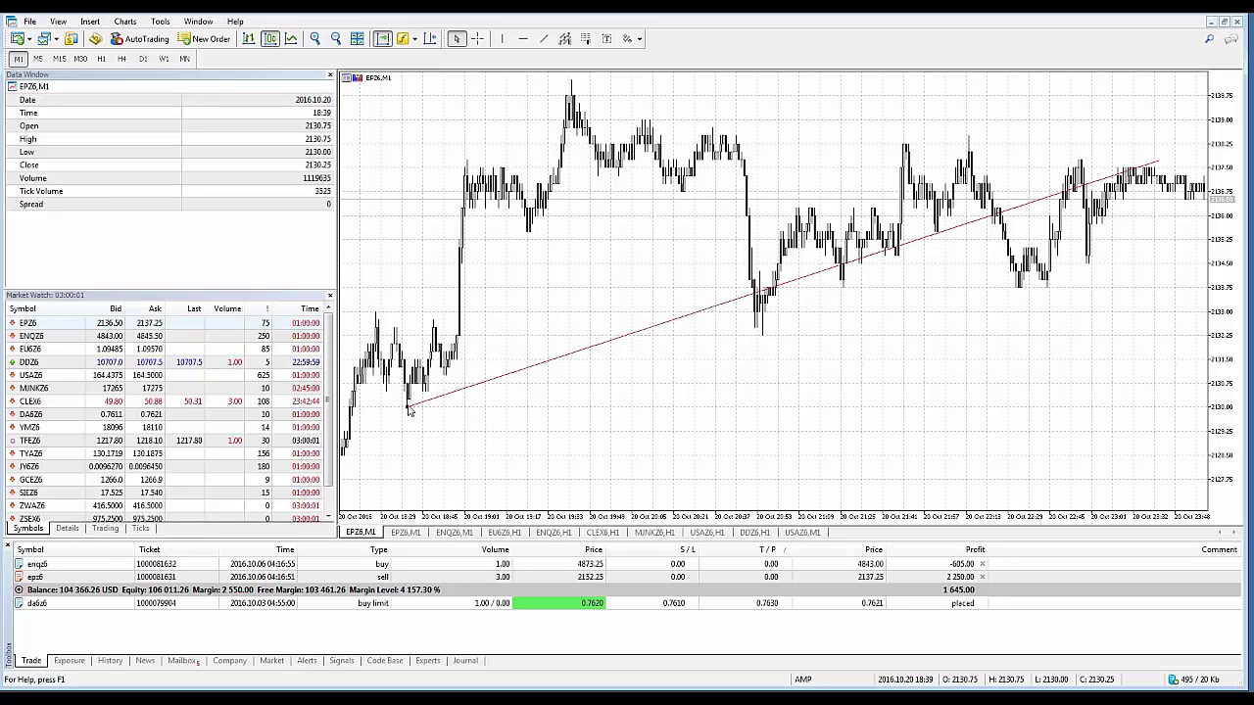
{"action": "double_click", "coordinate": [791, 286]}
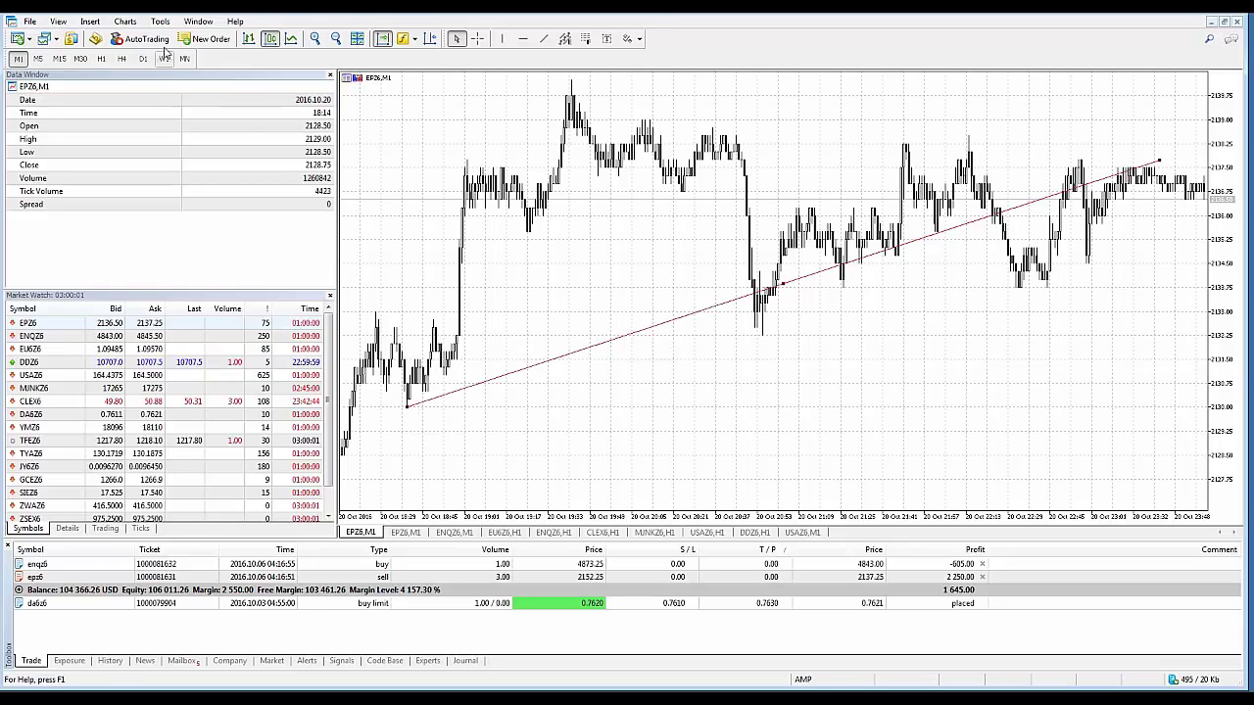
- Review the chart options for object creation and selection, and keep the current settings
{"action": "left_click", "coordinate": [159, 20]}
{"action": "left_click", "coordinate": [178, 120]}
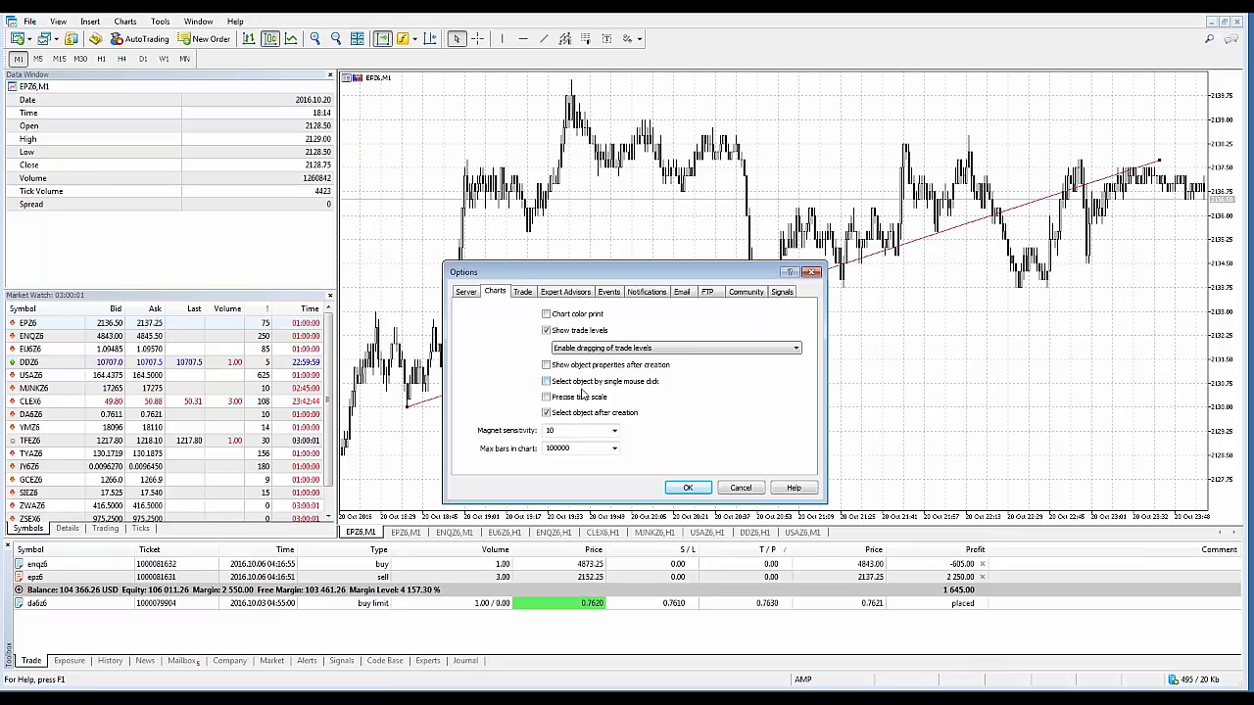
{"action": "left_click", "coordinate": [696, 486]}
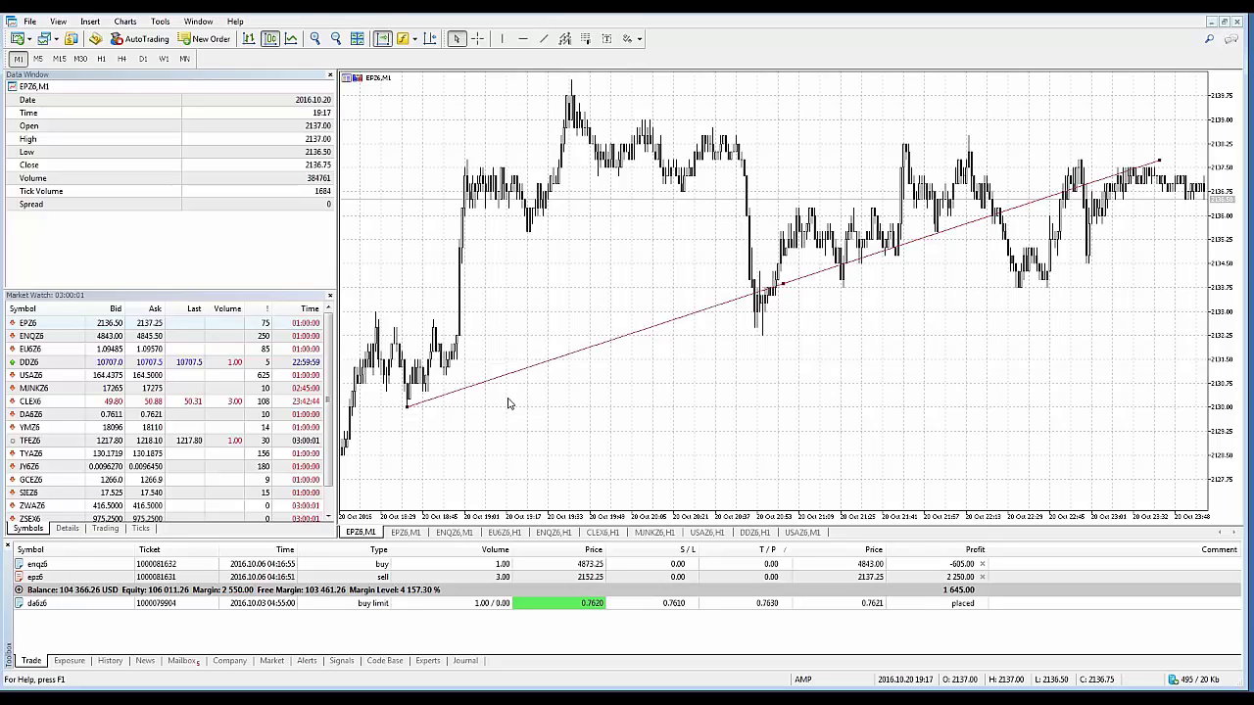
- Delete the trendline from the EPZ6,M1 chart
{"action": "right_click", "coordinate": [409, 408]}
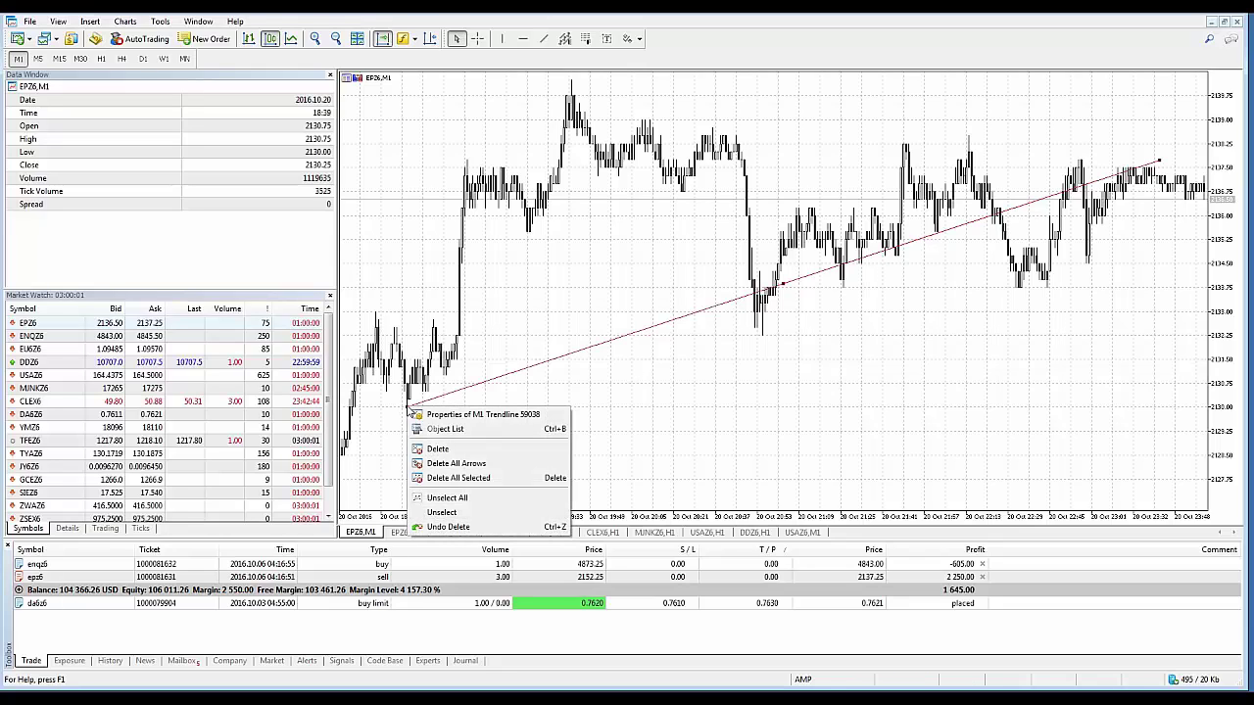
{"action": "left_click", "coordinate": [438, 448]}
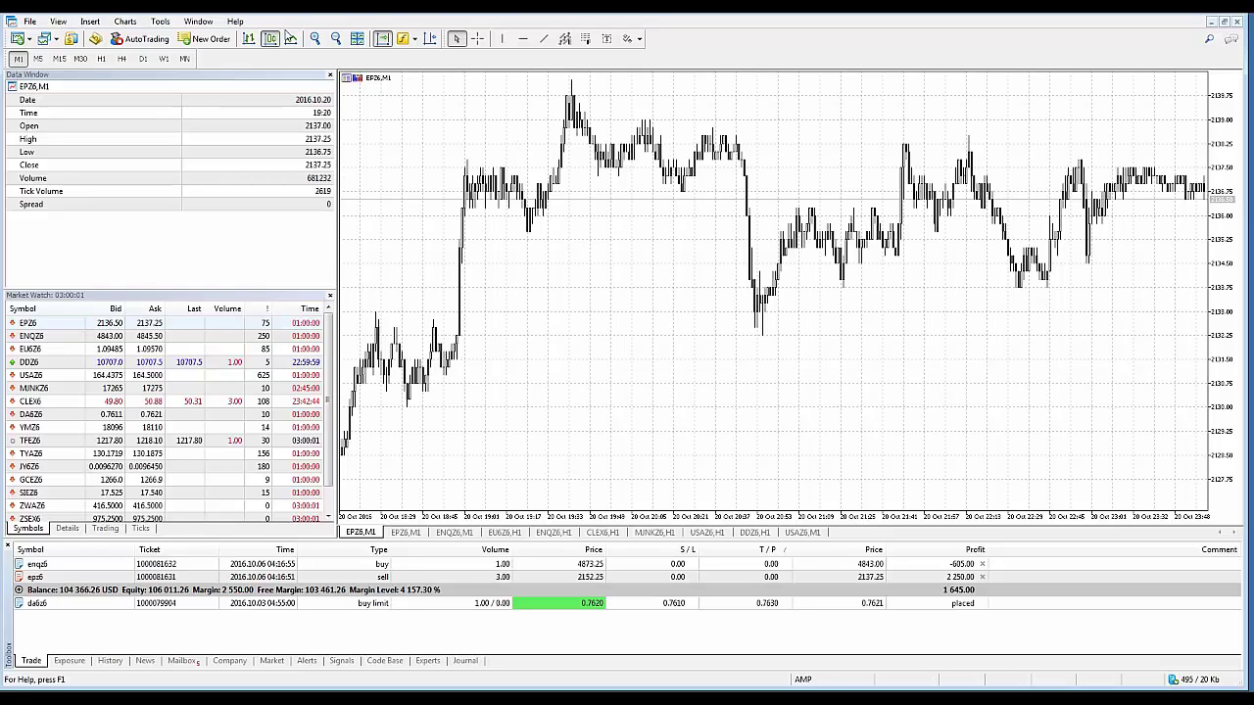
- Look through the insertable chart objects, such as Fibonacci Retracement, Trendline and the Gann, Elliott and Shapes groups, without inserting any
{"action": "left_click", "coordinate": [90, 22]}
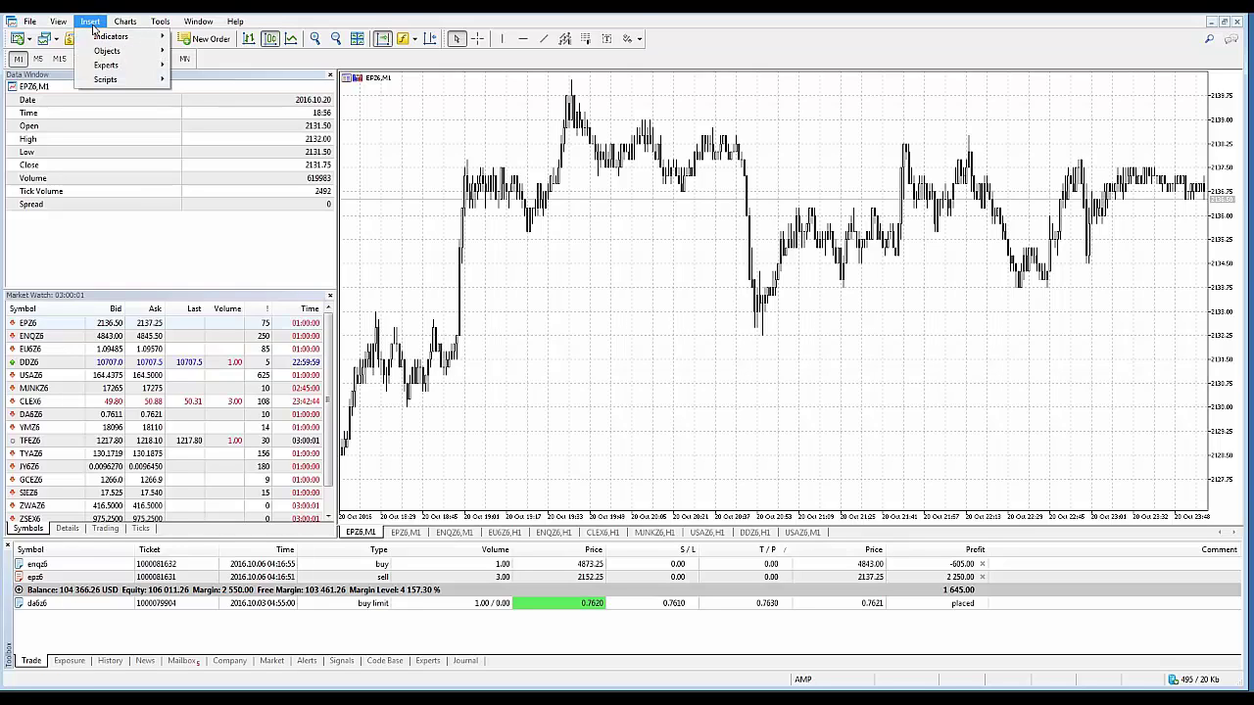
{"action": "mouse_move", "coordinate": [108, 51]}
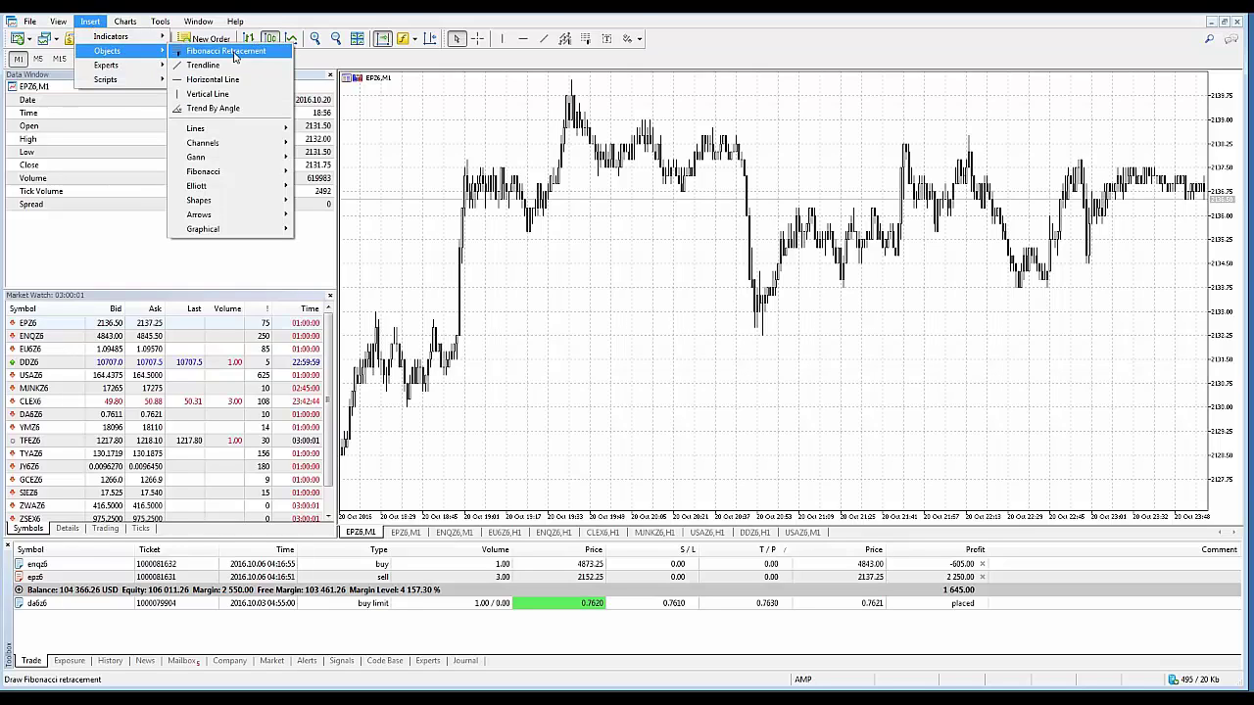
{"action": "left_click", "coordinate": [93, 25]}
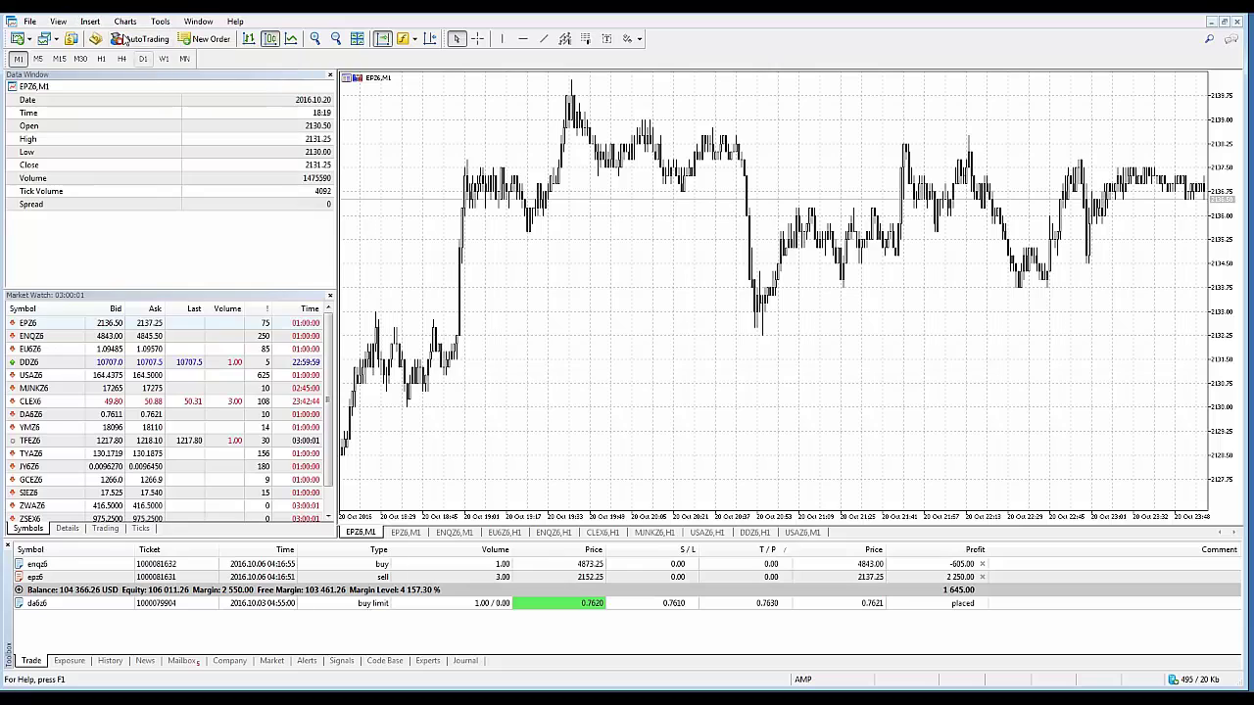
{"action": "left_click", "coordinate": [95, 27]}
{"action": "left_click", "coordinate": [772, 64]}
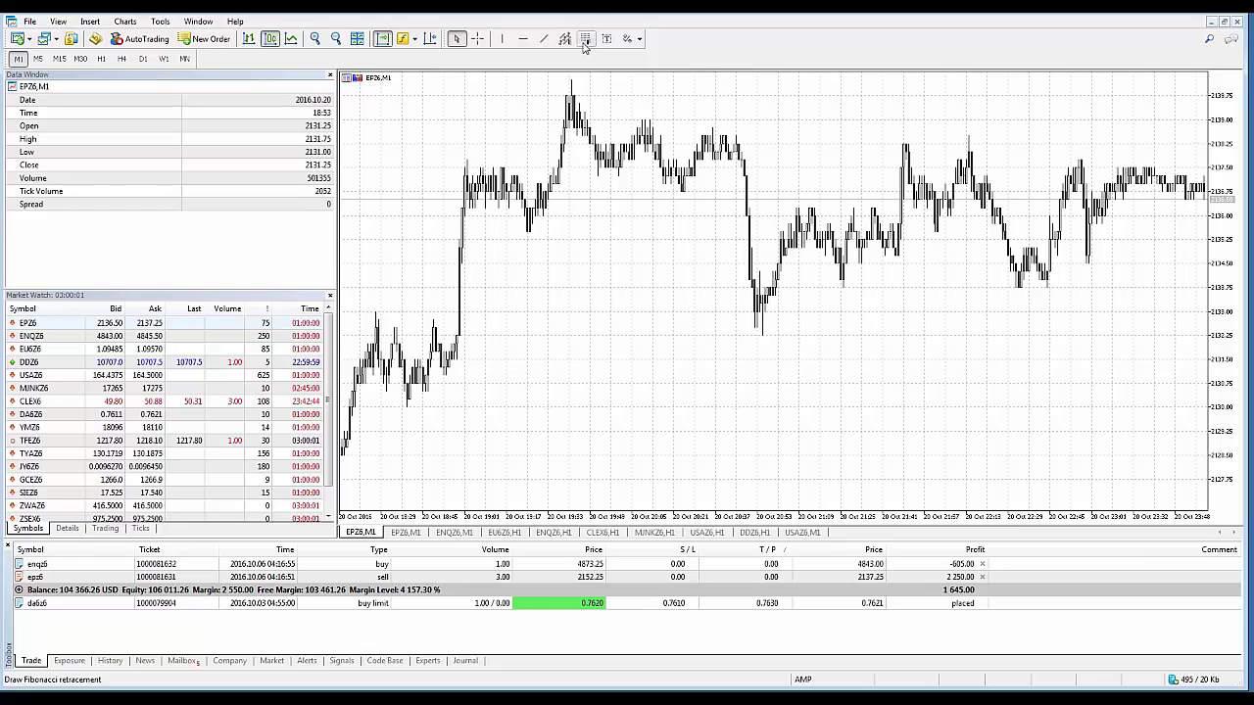
- Review which additional drawing buttons are available for the Line Studies toolbar, and leave the toolbar as it is
{"action": "right_click", "coordinate": [544, 41]}
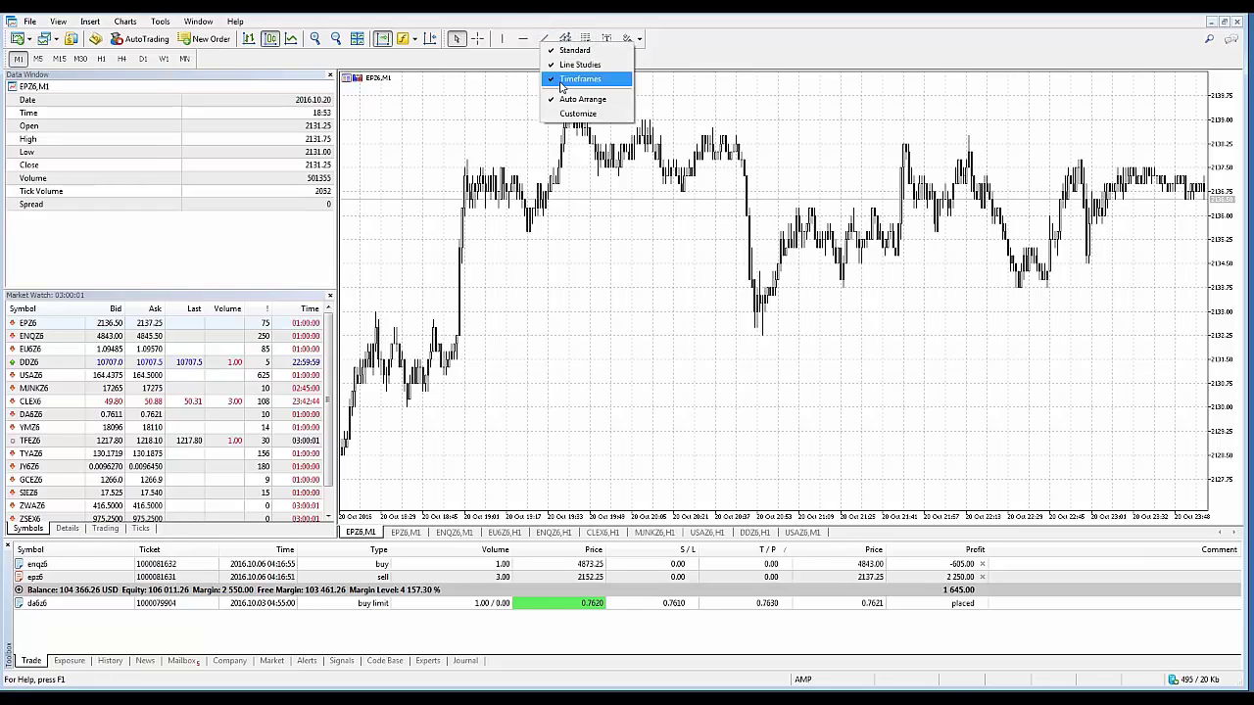
{"action": "left_click", "coordinate": [574, 114]}
{"action": "scroll", "coordinate": [520, 323], "scroll_direction": "down", "scroll_amount": 3}
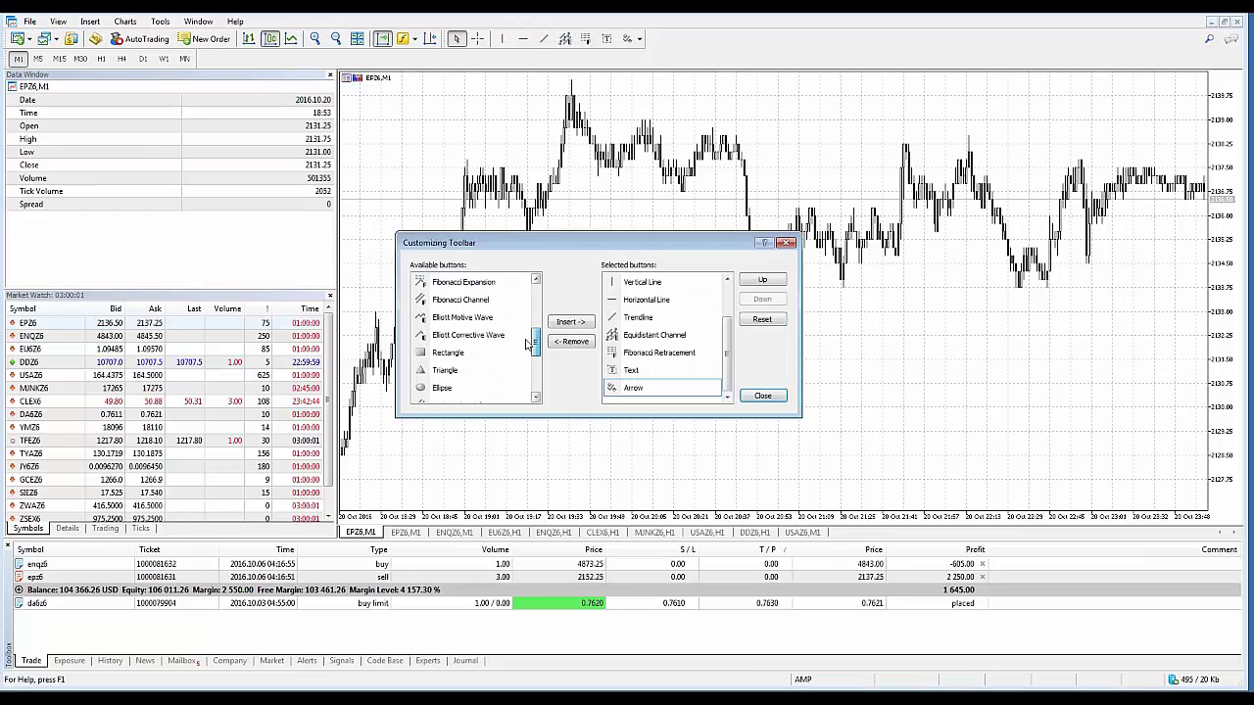
{"action": "left_click", "coordinate": [759, 397]}
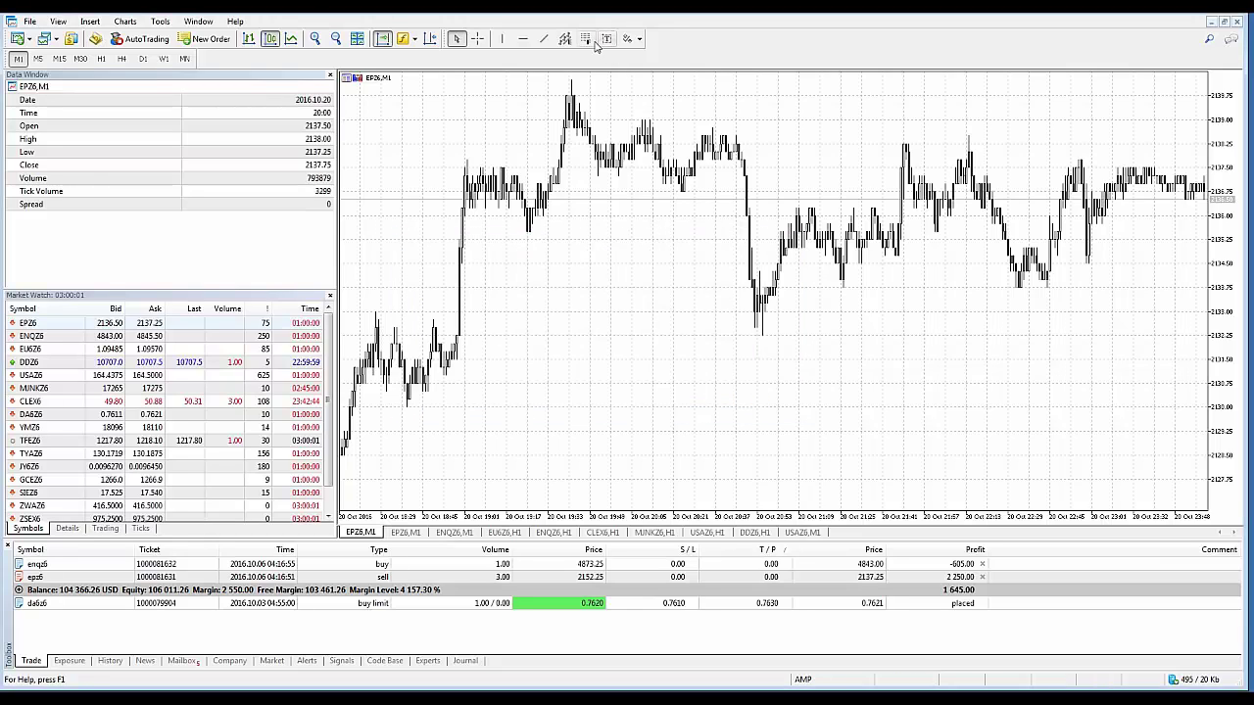
- Draw a Fibonacci retracement from about 2139.75 near 19:34 down to about 2130.25 near the latest bars, and delete it
{"action": "left_click", "coordinate": [586, 40]}
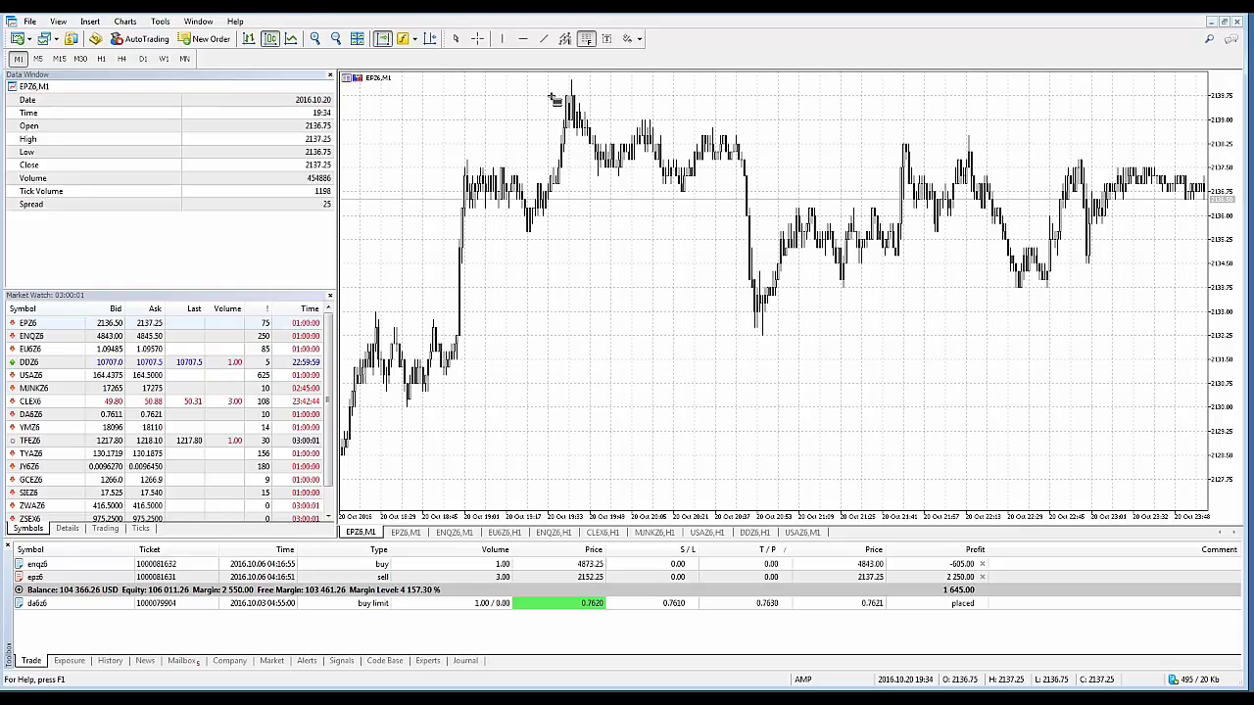
{"action": "left_click_drag", "start_coordinate": [552, 99], "coordinate": [1190, 408]}
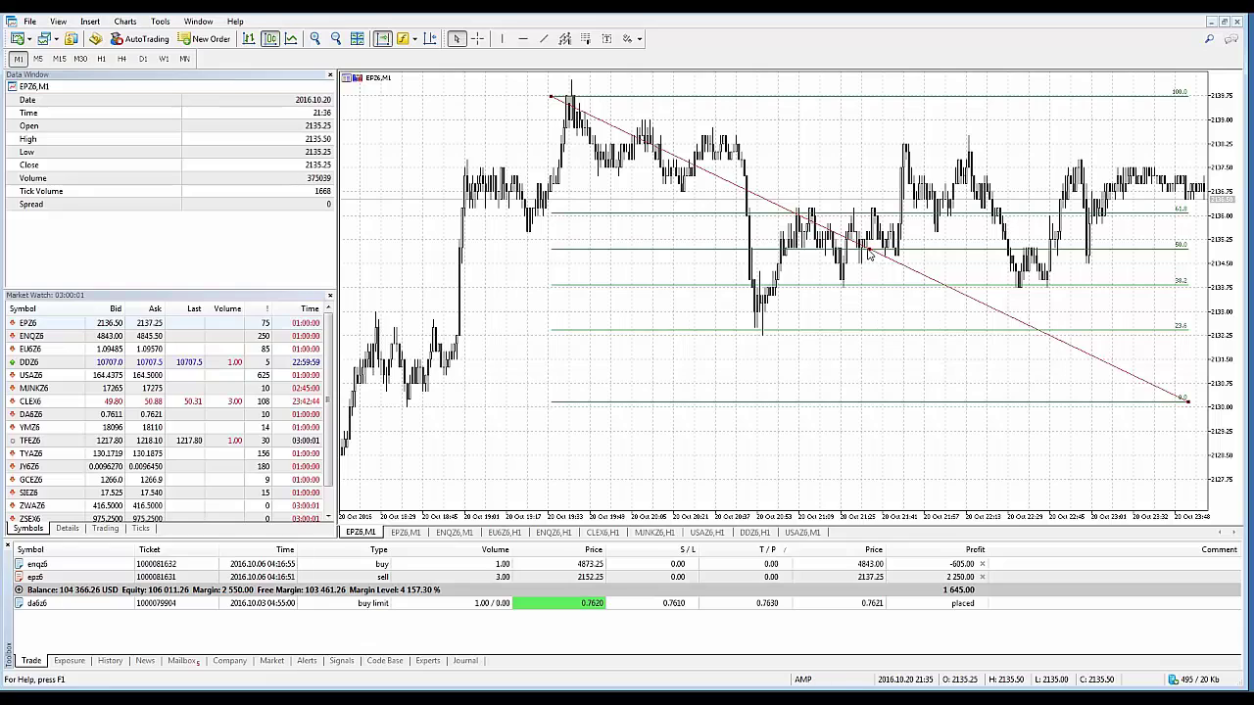
{"action": "right_click", "coordinate": [869, 251]}
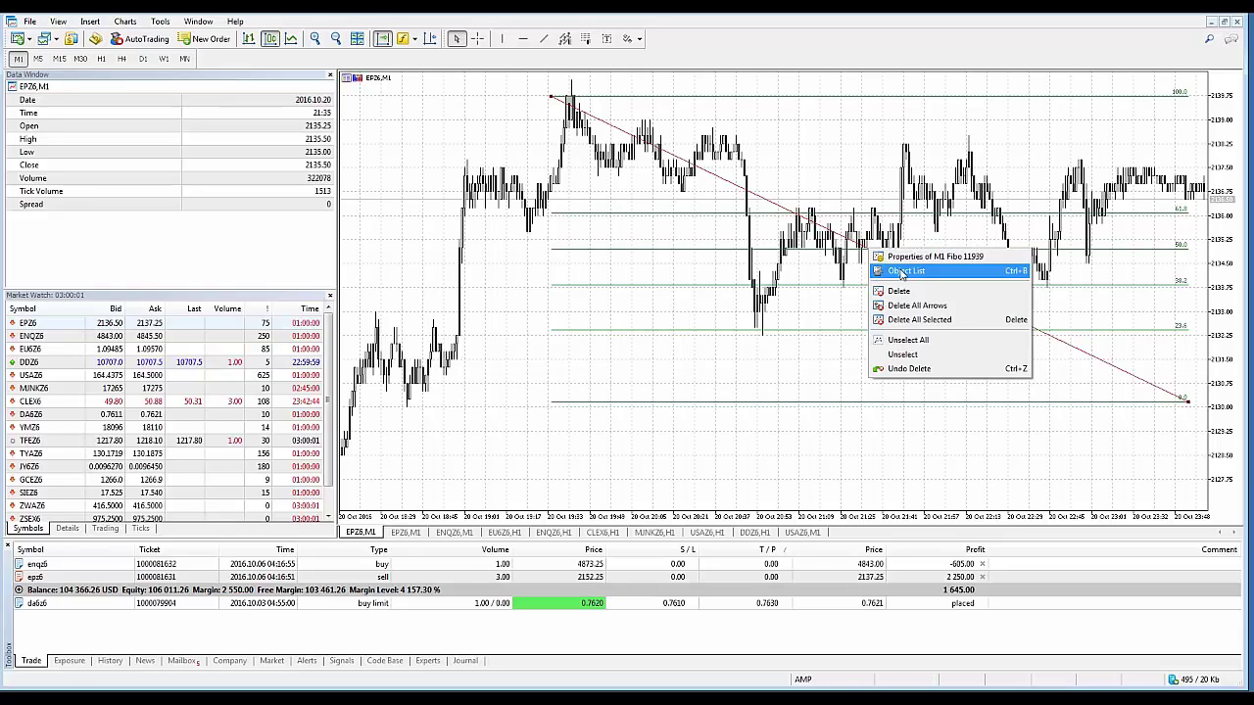
{"action": "left_click", "coordinate": [906, 291]}
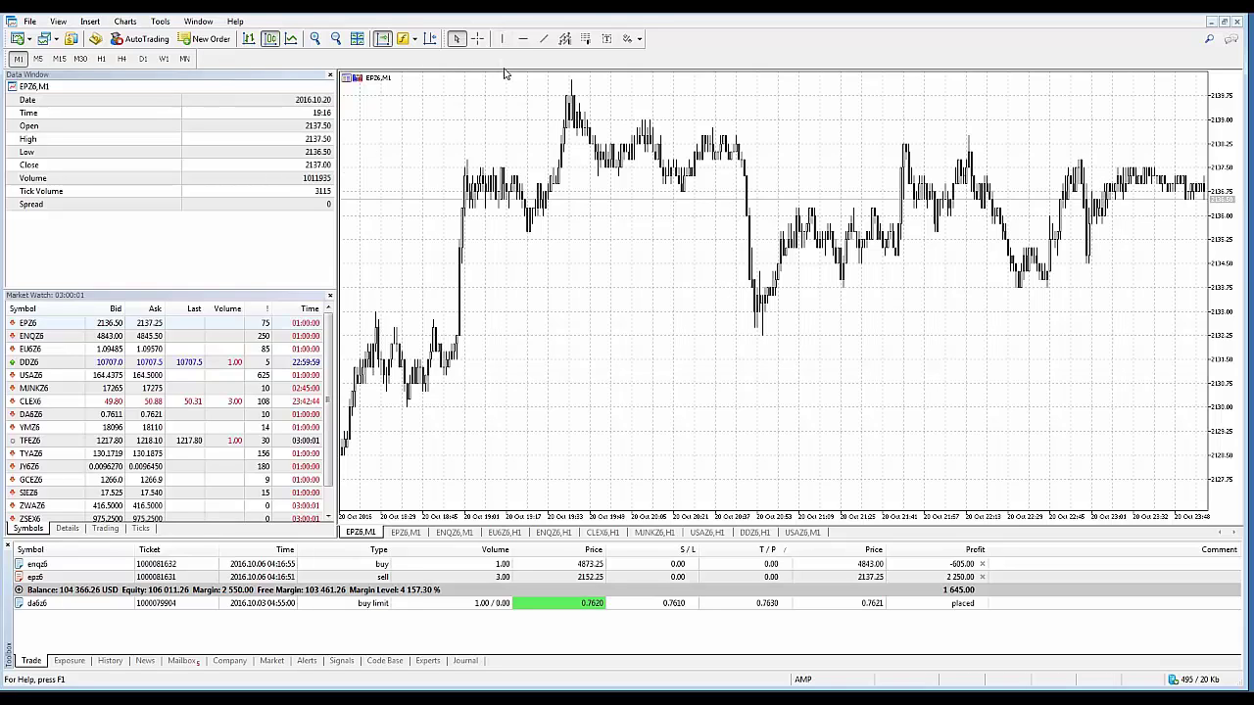
- Check the two sources of drawing objects again: the insertable objects and the available buttons in the toolbar customization
{"action": "left_click", "coordinate": [90, 21]}
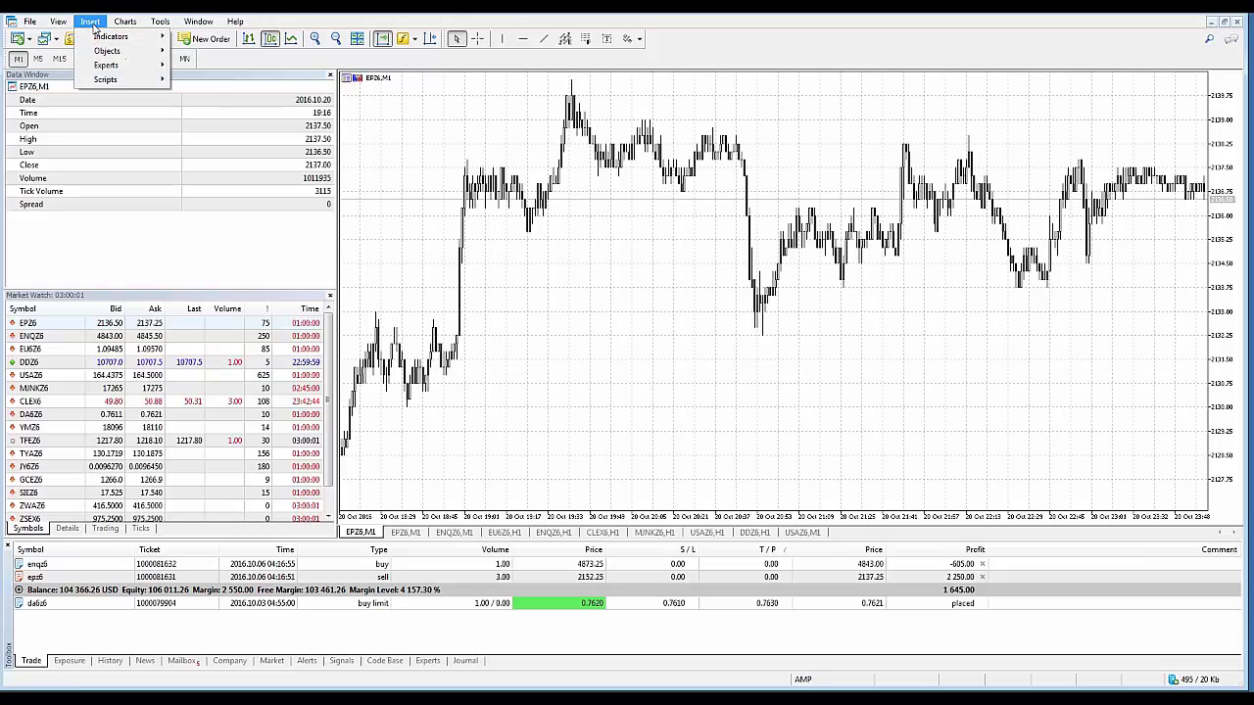
{"action": "key", "text": "Escape"}
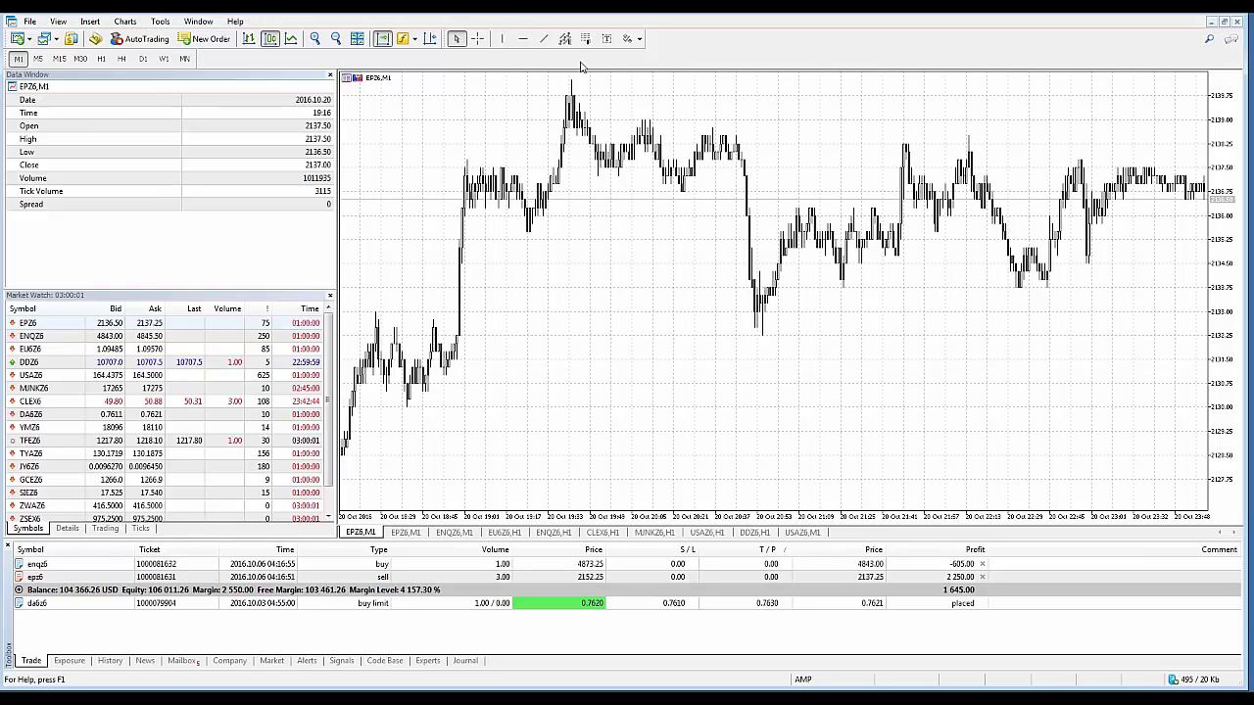
{"action": "right_click", "coordinate": [518, 41]}
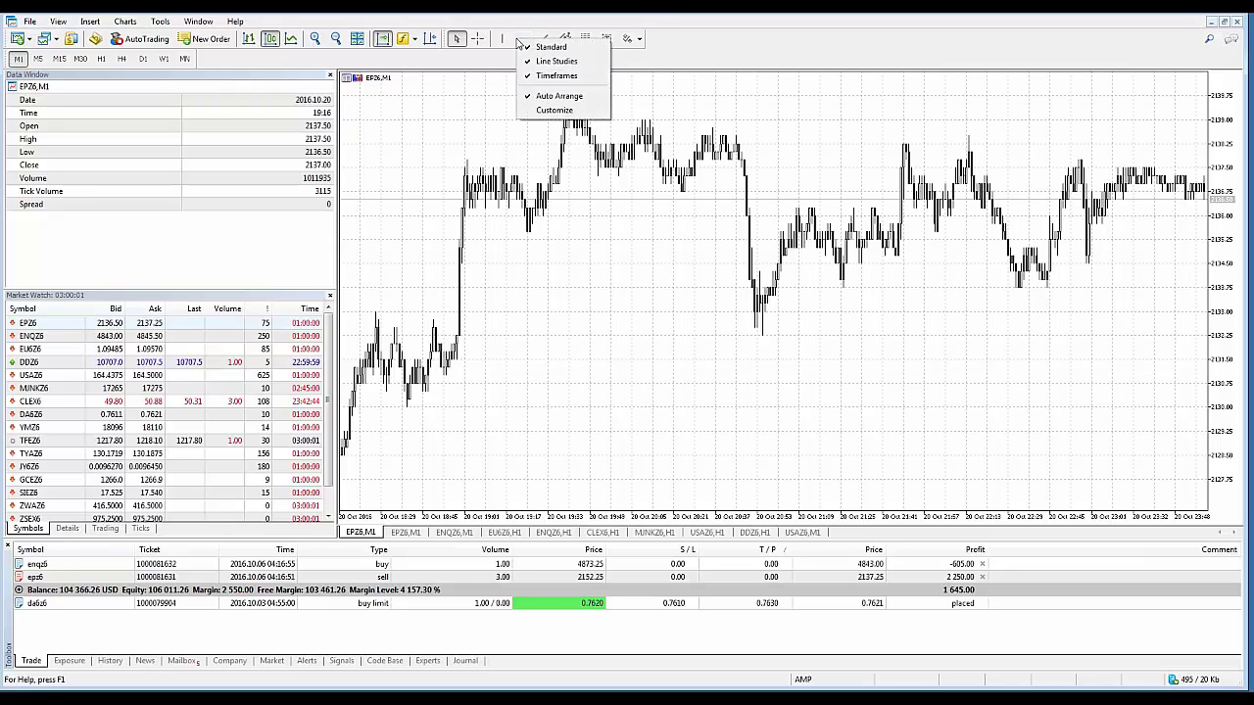
{"action": "left_click", "coordinate": [554, 110]}
{"action": "mouse_move", "coordinate": [536, 293]}
{"action": "left_mouse_down"}
{"action": "mouse_move", "coordinate": [536, 361]}
{"action": "mouse_move", "coordinate": [536, 294]}
{"action": "left_mouse_up"}
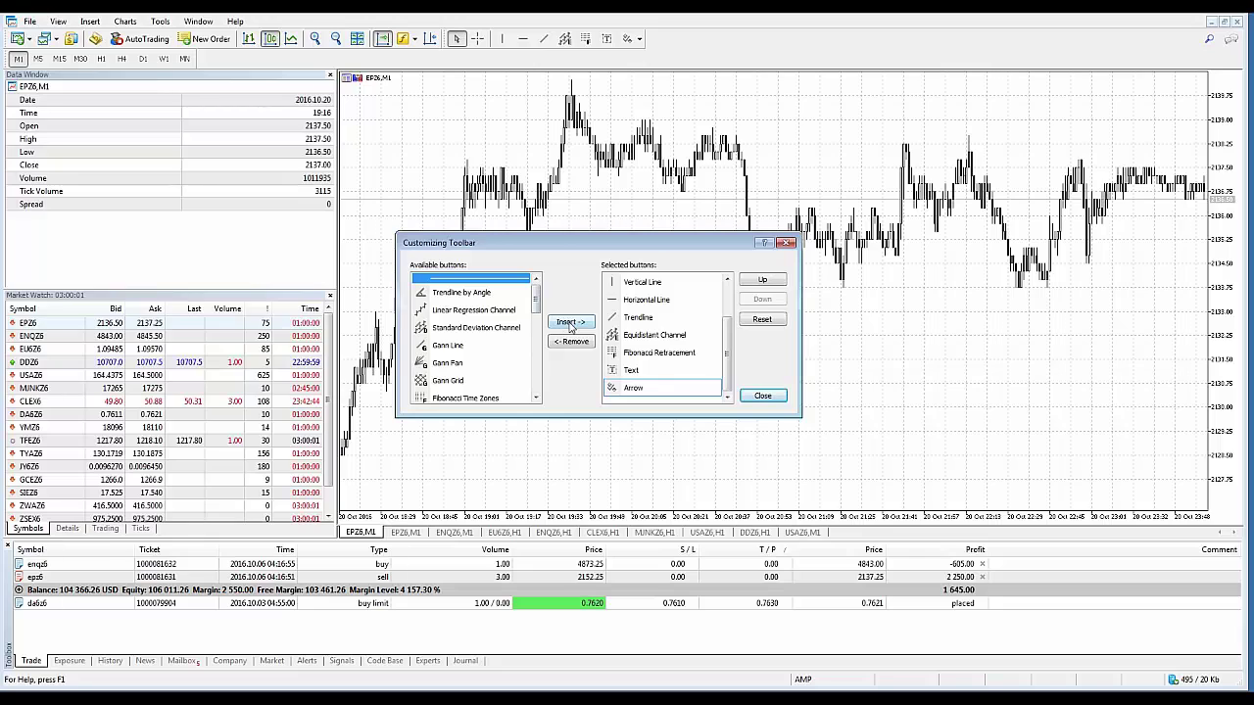
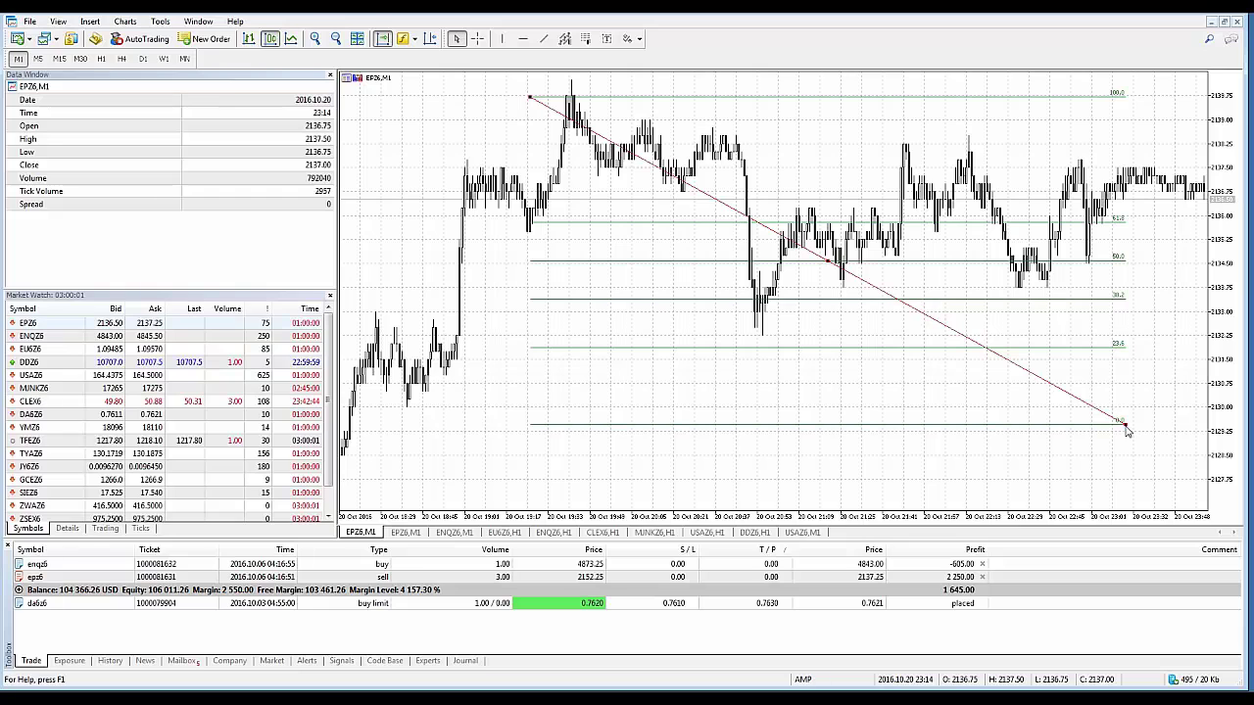
- Adjust both anchor points of the Fibonacci retracement repeatedly until it spans from about 2138.50 down to about 2130.00
{"action": "left_click_drag", "start_coordinate": [1127, 431], "coordinate": [1127, 327]}
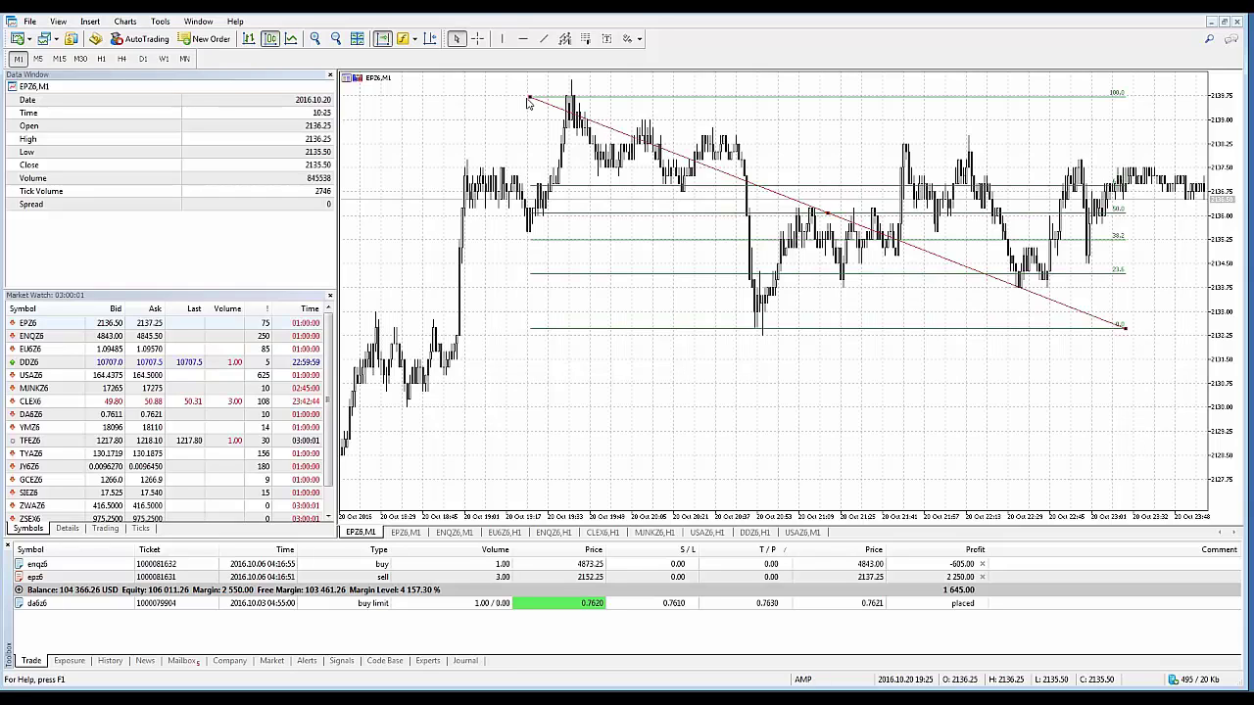
{"action": "left_click_drag", "start_coordinate": [529, 102], "coordinate": [532, 123]}
{"action": "left_click_drag", "start_coordinate": [1126, 329], "coordinate": [1131, 416]}
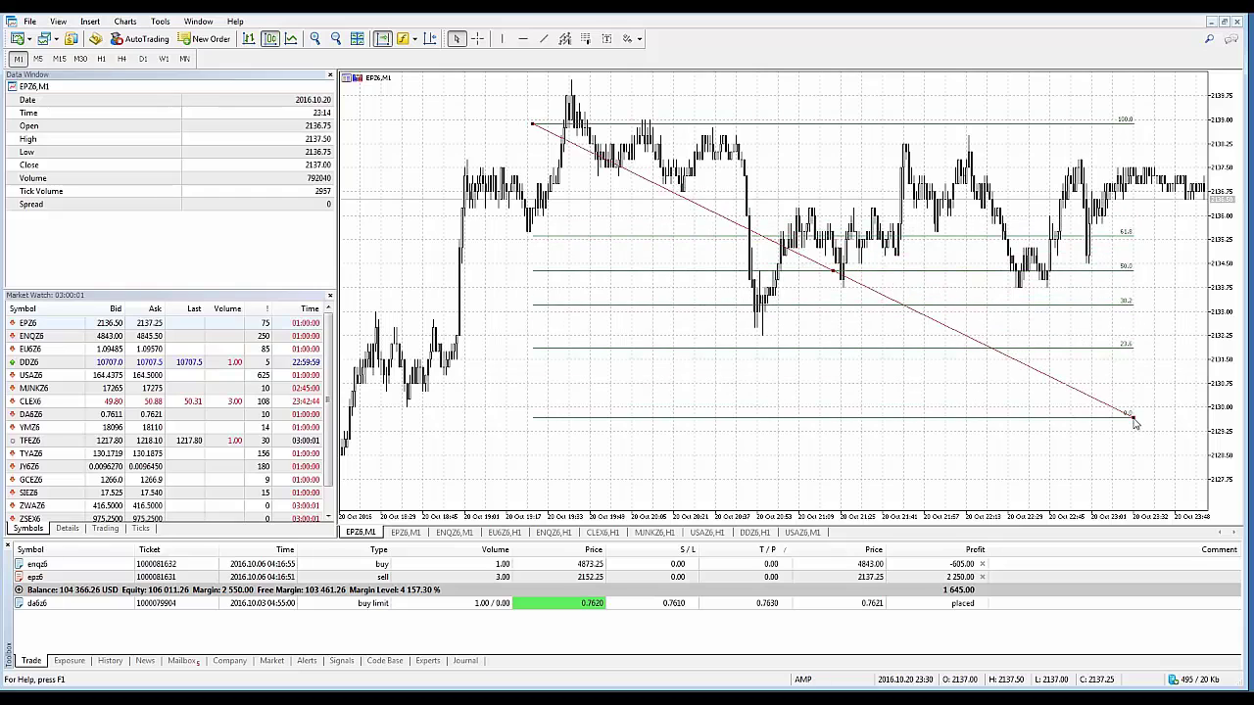
{"action": "left_click_drag", "start_coordinate": [534, 124], "coordinate": [537, 177]}
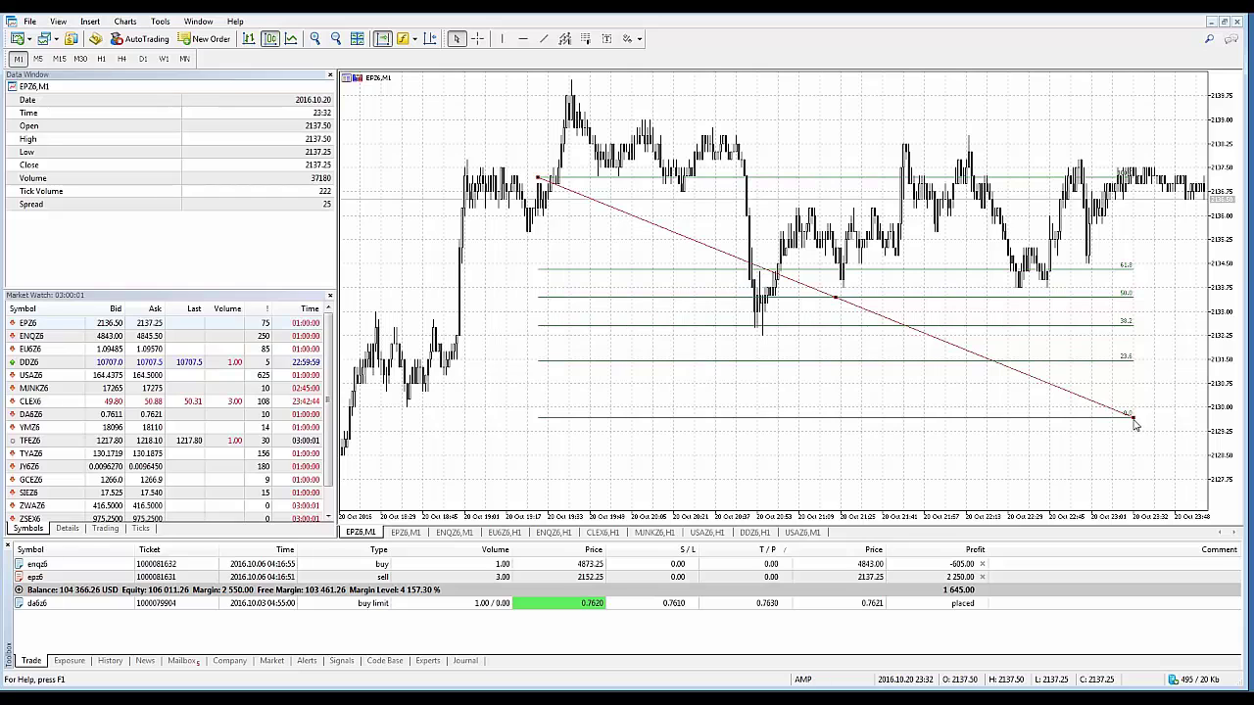
{"action": "left_click_drag", "start_coordinate": [1133, 421], "coordinate": [1134, 468]}
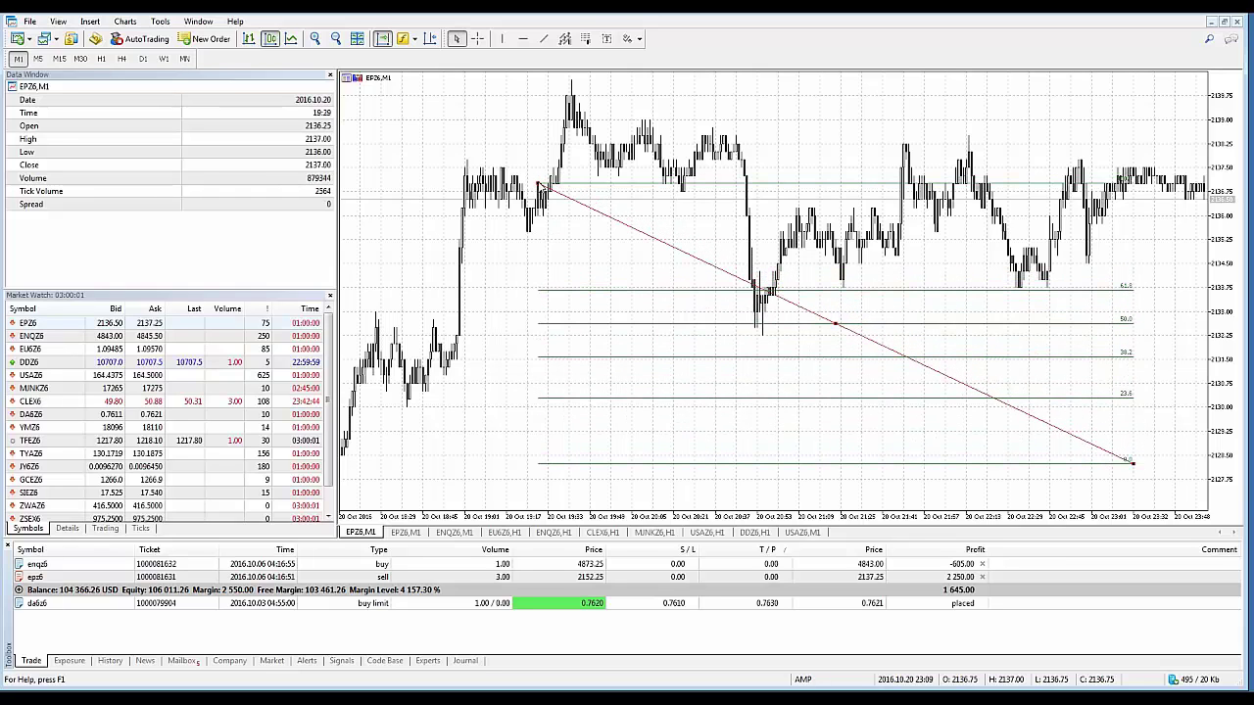
{"action": "left_click_drag", "start_coordinate": [538, 181], "coordinate": [527, 130]}
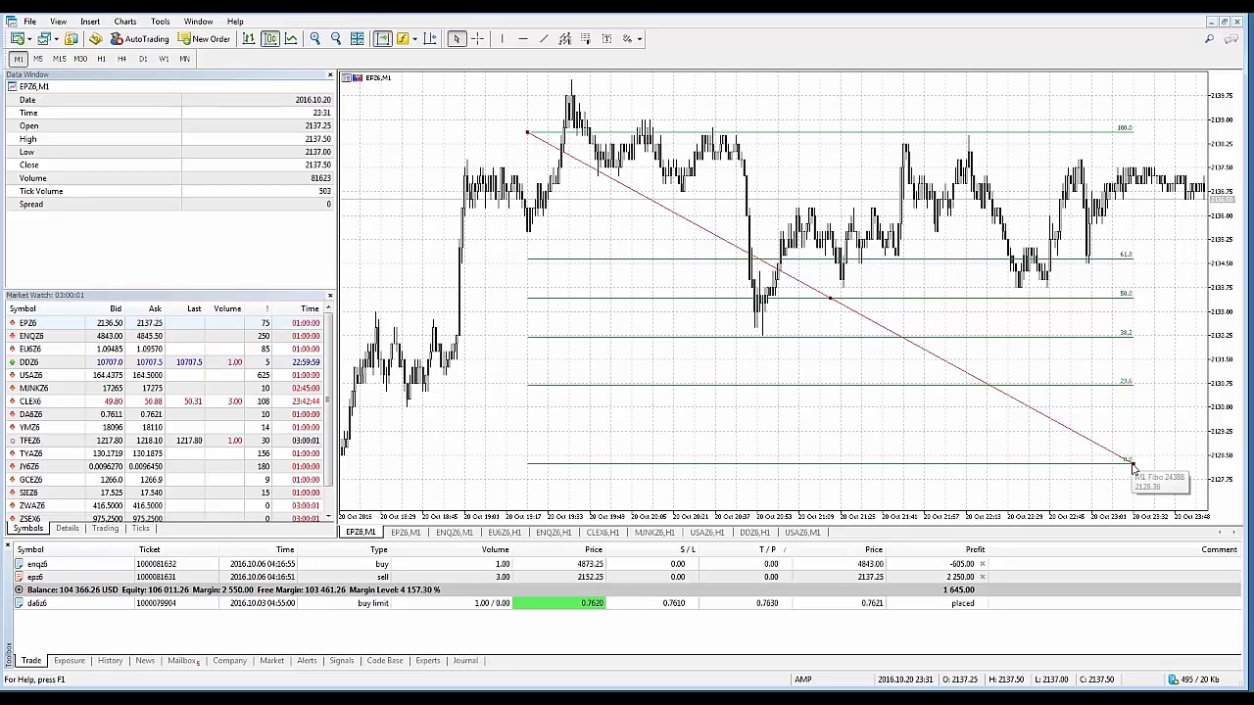
{"action": "left_click_drag", "start_coordinate": [1133, 464], "coordinate": [1105, 402]}
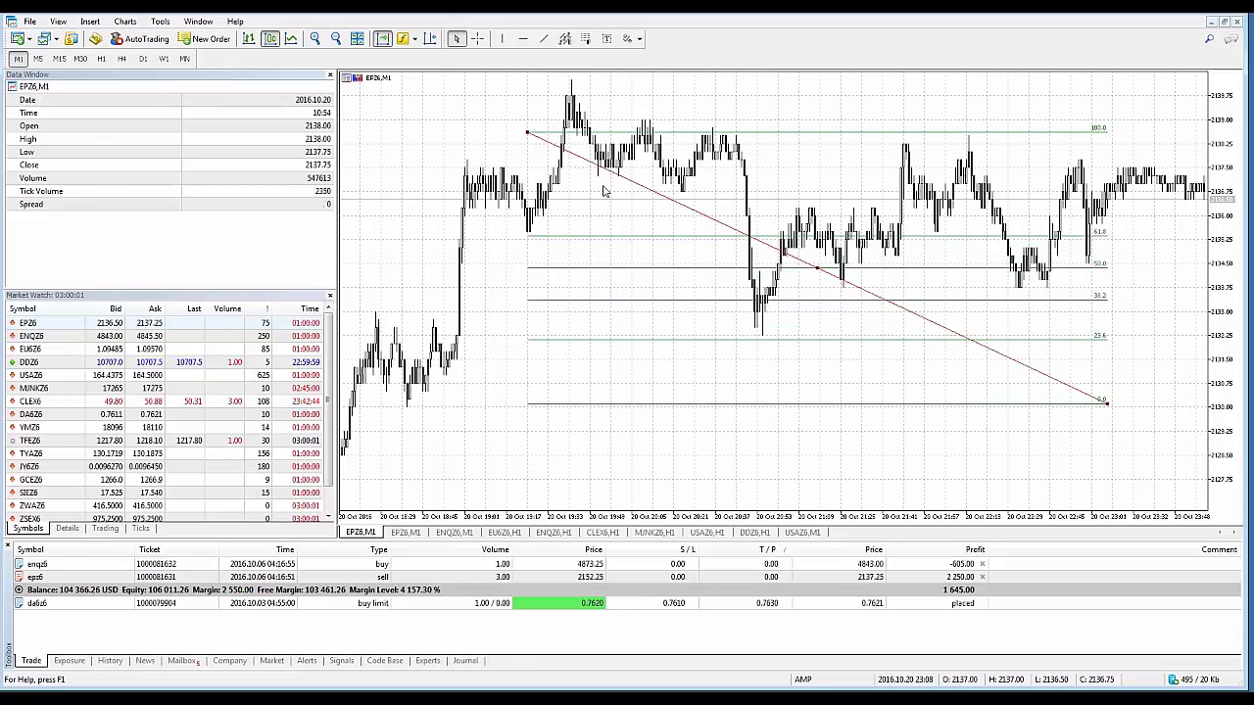
{"action": "left_click_drag", "start_coordinate": [528, 133], "coordinate": [530, 136]}
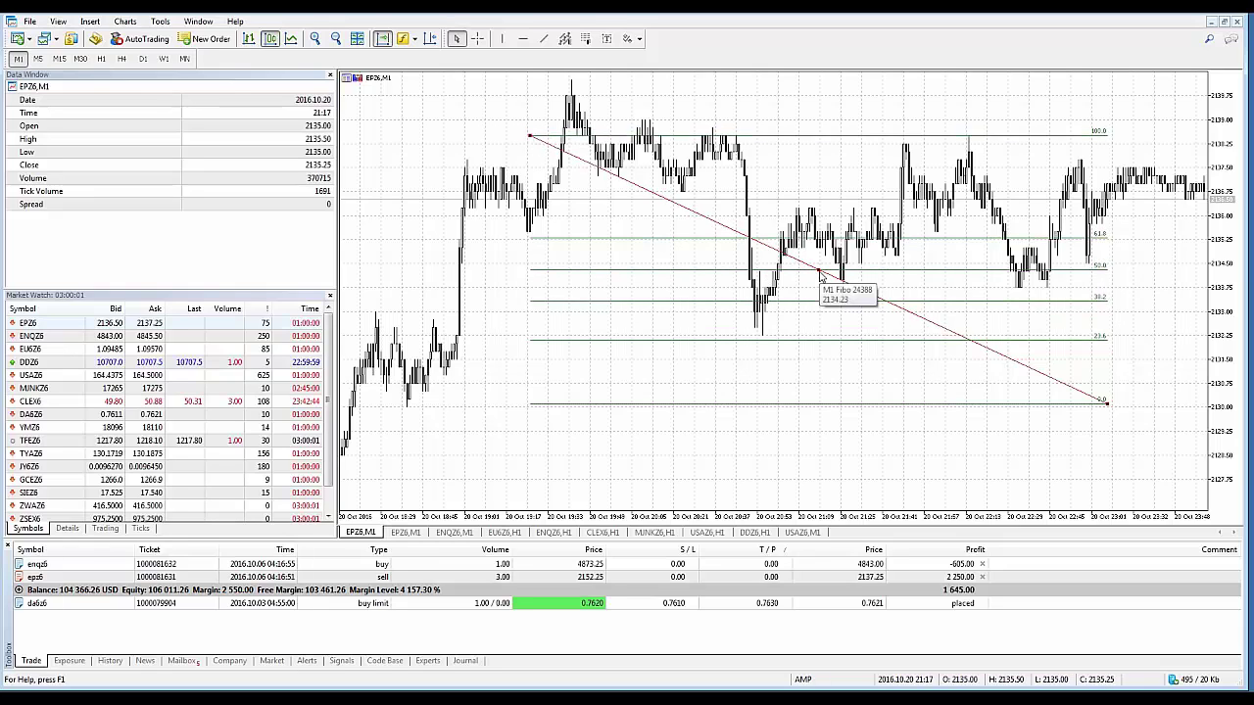
- Shift the whole Fibonacci retracement to earlier bars by its midpoint, and lower its end anchor to about 2129.50 and its start anchor slightly
{"action": "left_click_drag", "start_coordinate": [820, 278], "coordinate": [741, 271]}
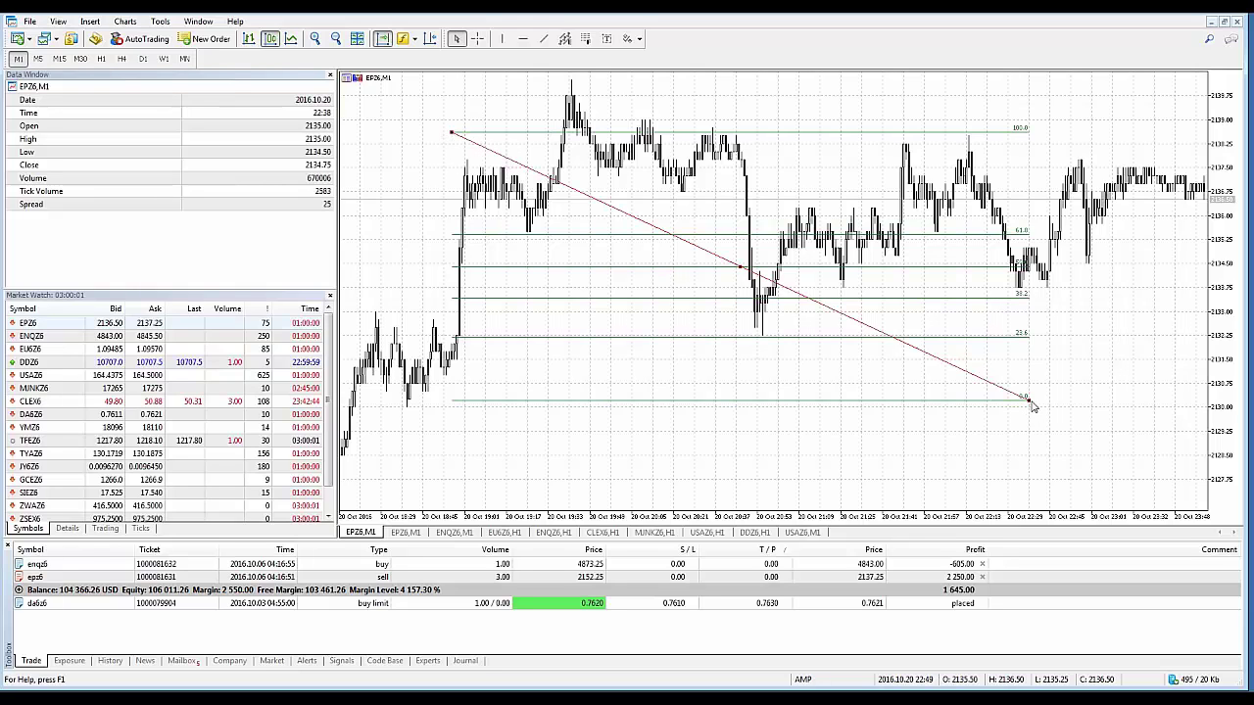
{"action": "mouse_move", "coordinate": [1031, 406]}
{"action": "left_mouse_down"}
{"action": "mouse_move", "coordinate": [1037, 452]}
{"action": "mouse_move", "coordinate": [1027, 402]}
{"action": "mouse_move", "coordinate": [1042, 442]}
{"action": "mouse_move", "coordinate": [1042, 425]}
{"action": "left_mouse_up"}
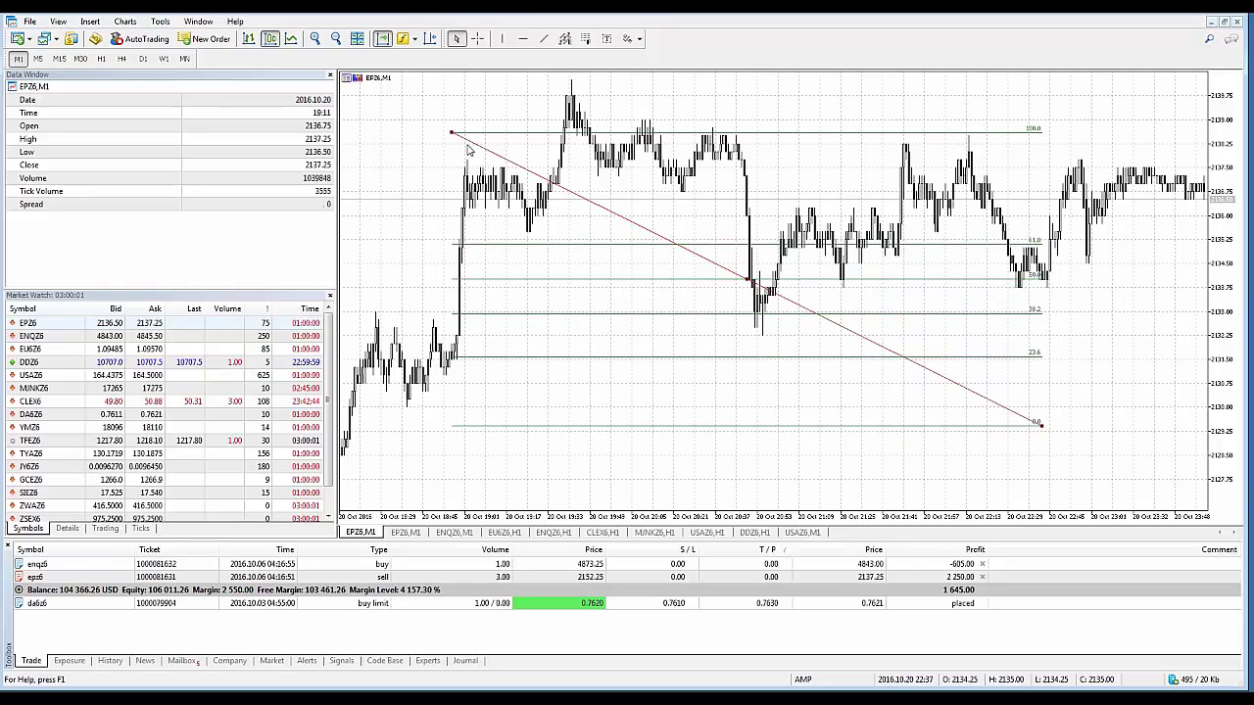
{"action": "left_click_drag", "start_coordinate": [452, 131], "coordinate": [457, 157]}
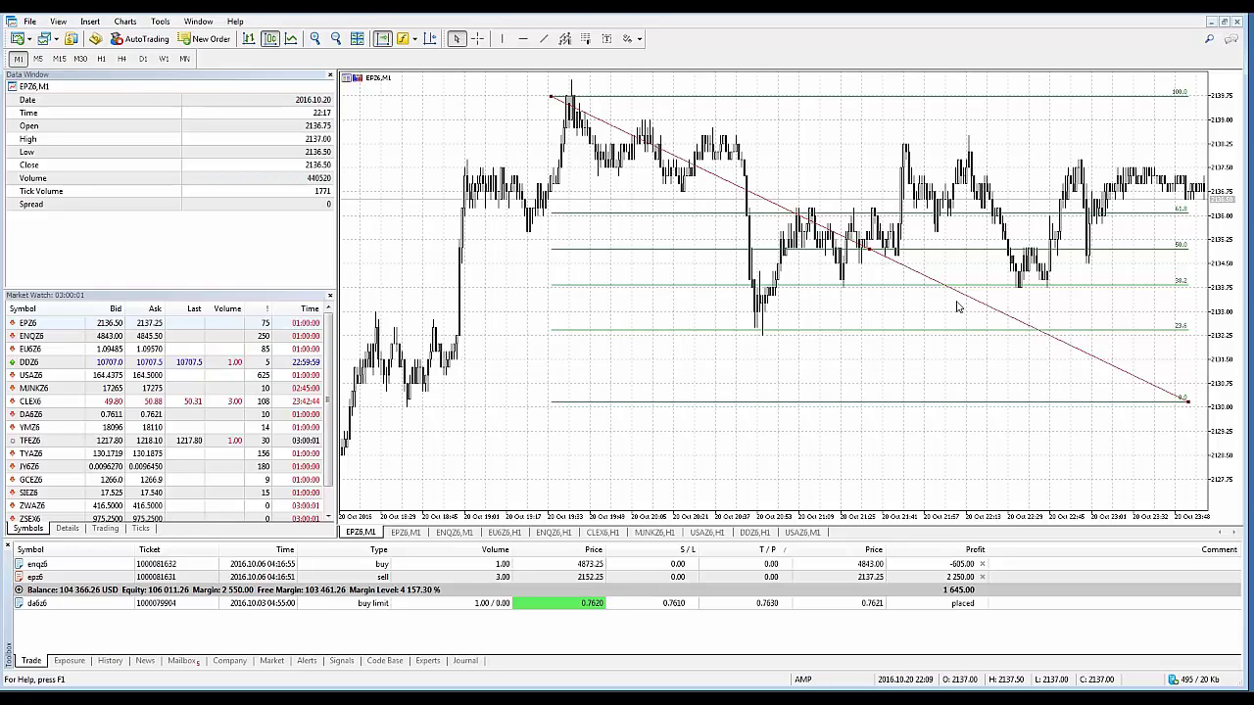
- Delete the Fibonacci retracement from the EPZ6,M1 chart through its midpoint
{"action": "right_click", "coordinate": [872, 253]}
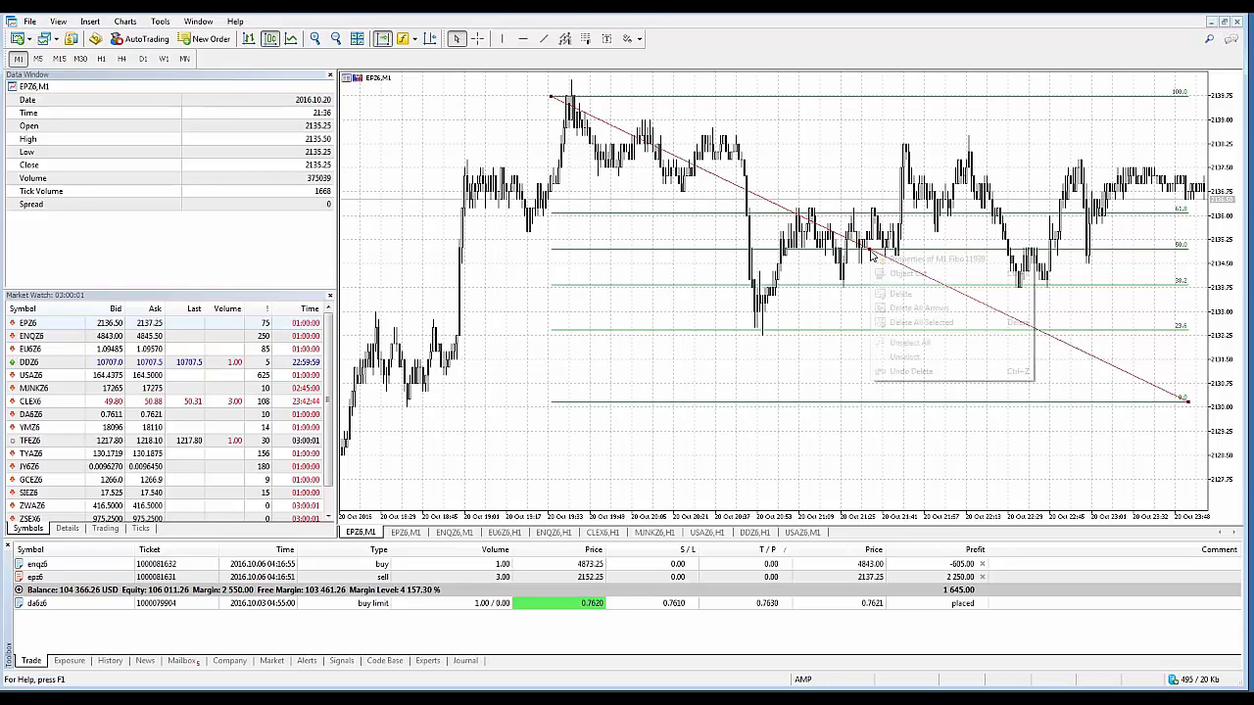
{"action": "left_click", "coordinate": [892, 294]}
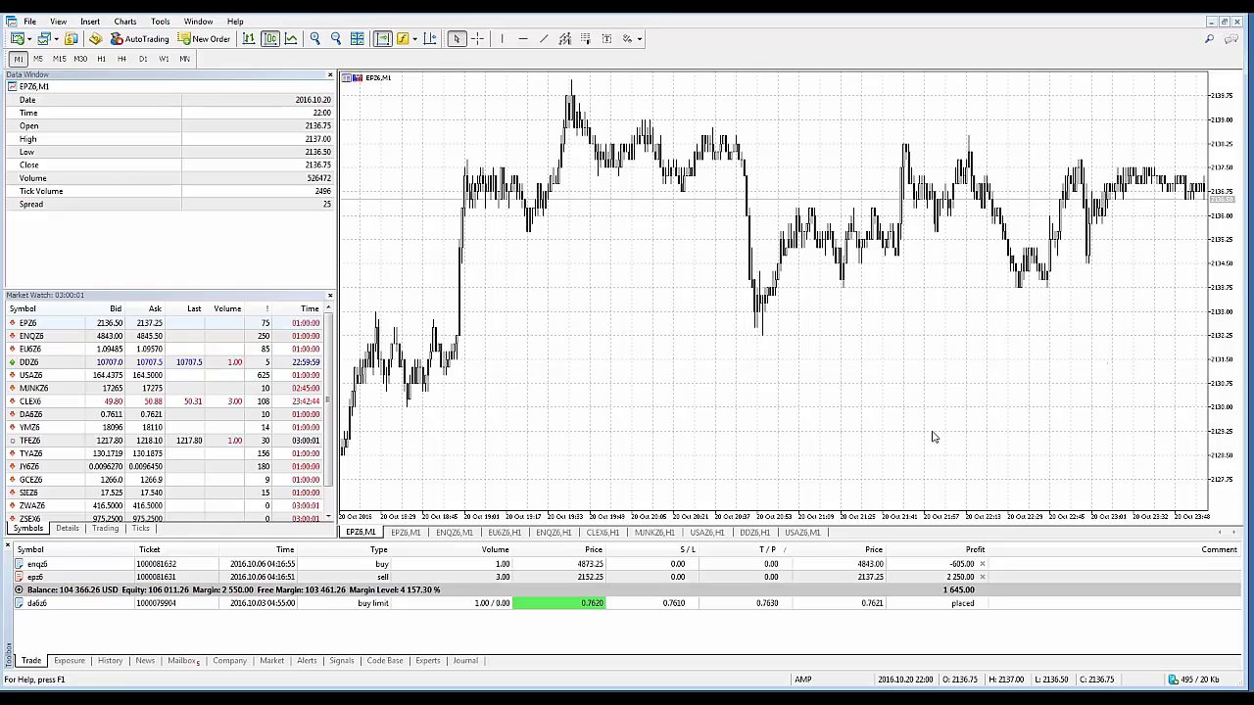
- Draw a new Fibonacci retracement on the EPZ6,M1 chart from about 2139.00 down to about 2130.25
{"action": "left_click", "coordinate": [586, 38]}
{"action": "left_click_drag", "start_coordinate": [518, 119], "coordinate": [1091, 401]}
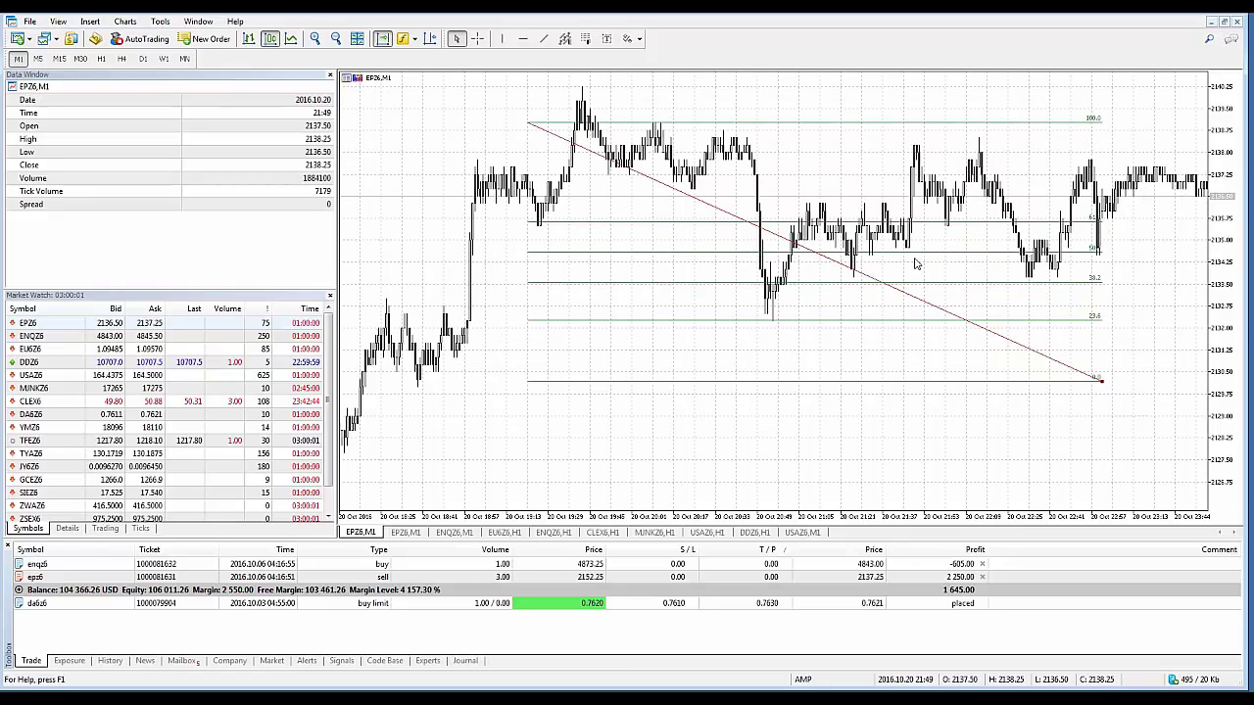
- Delete the new Fibonacci retracement and put it back over the same span, from about 2139.00 down to about 2130.25
{"action": "key", "text": "Delete"}
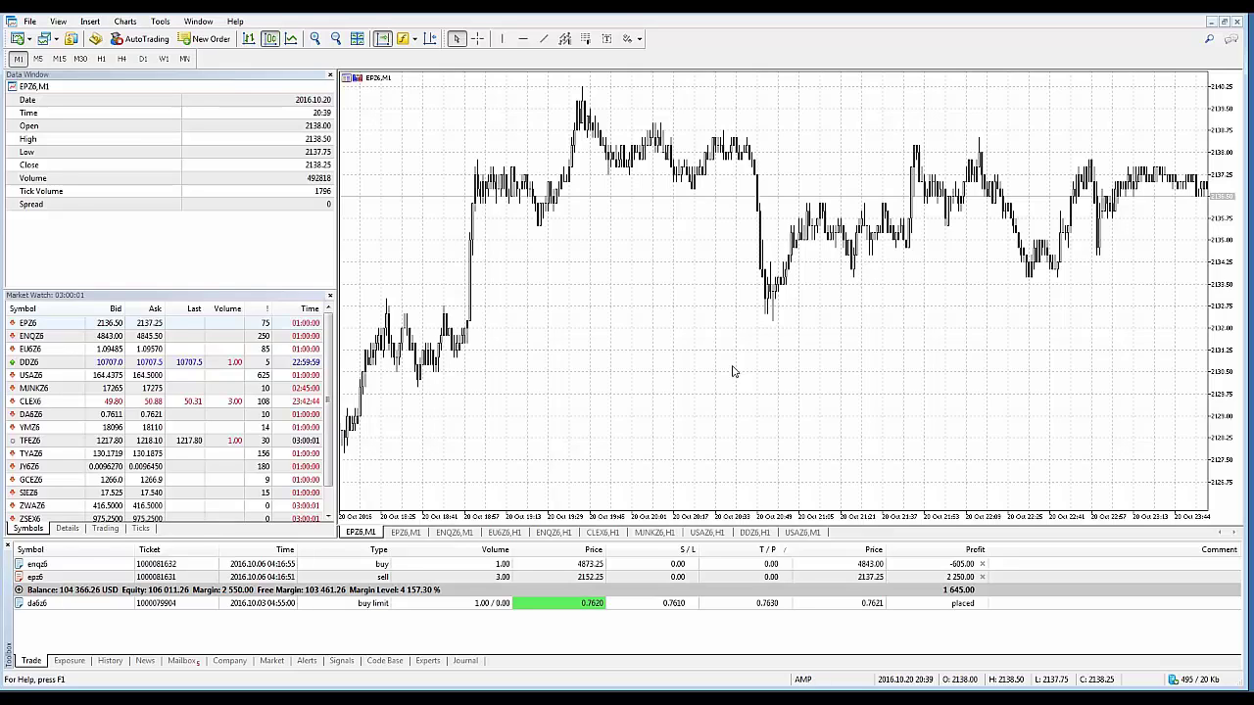
{"action": "left_click_drag", "start_coordinate": [527, 123], "coordinate": [1100, 378]}
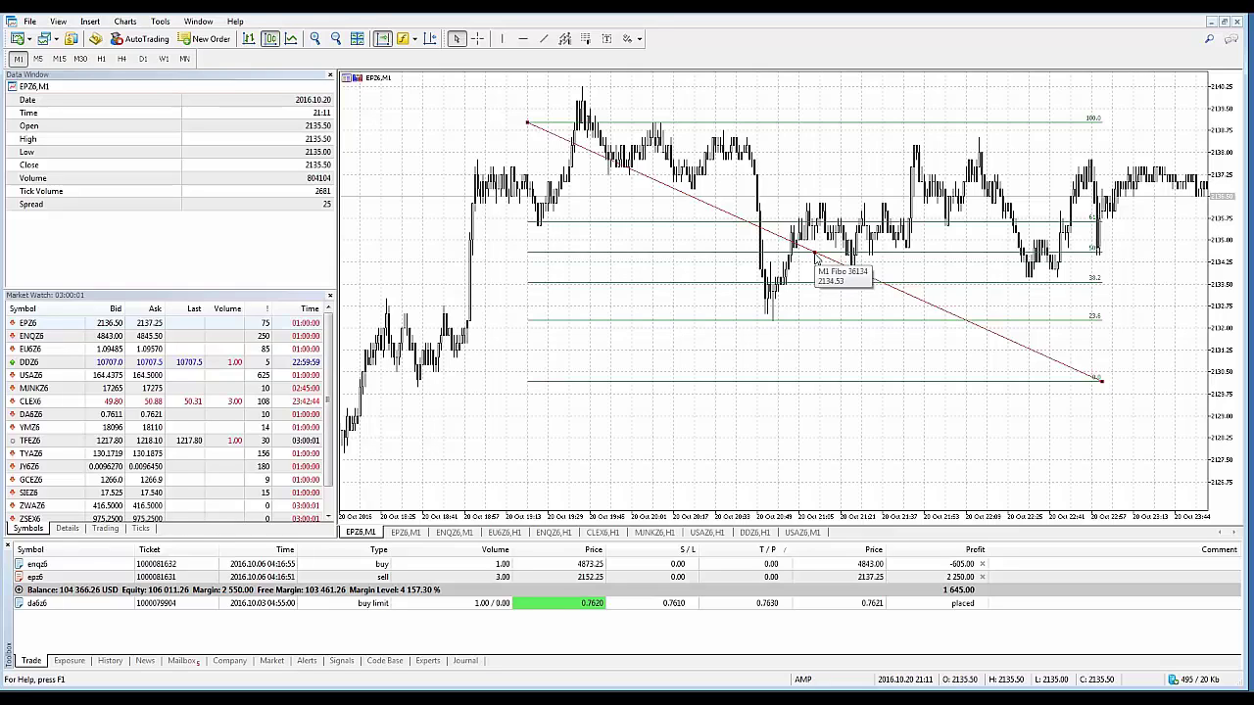
- Copy the Fibonacci retracement by its midpoint to earlier bars and lower prices on the EPZ6,M1 chart
{"action": "left_click_drag", "start_coordinate": [815, 257], "coordinate": [689, 314]}
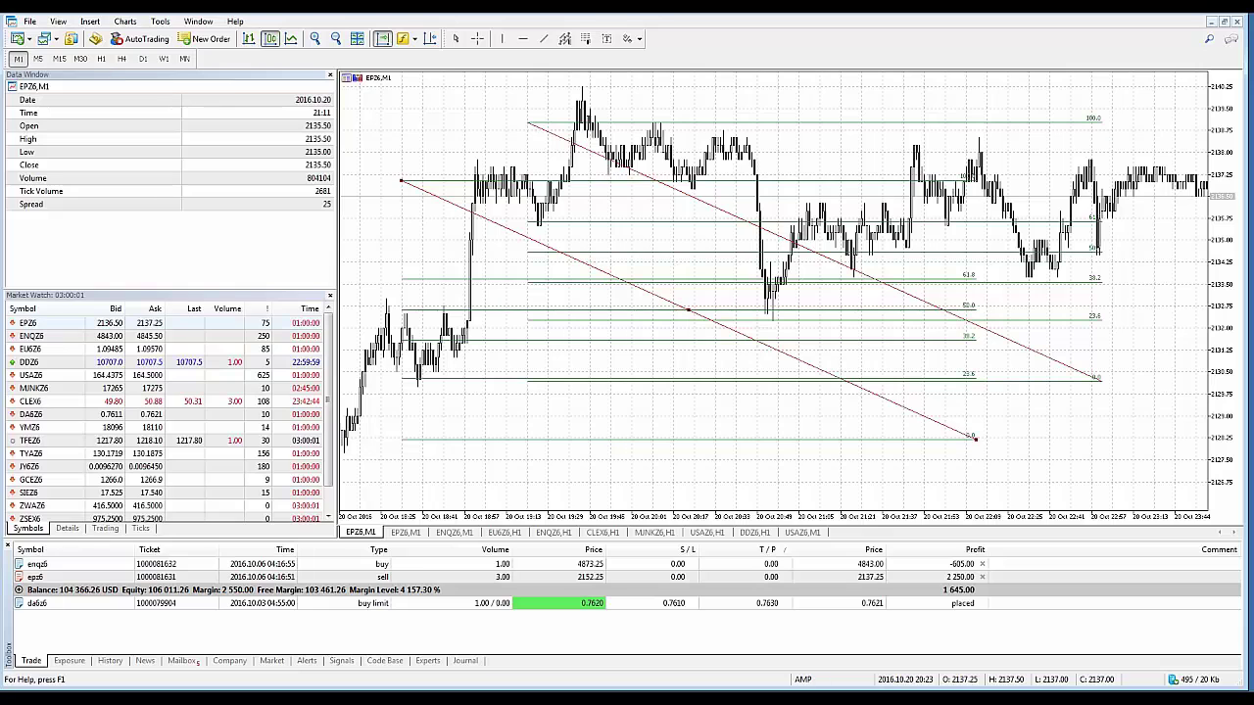
{"action": "mouse_move", "coordinate": [689, 310]}
{"action": "left_mouse_down"}
{"action": "mouse_move", "coordinate": [794, 278]}
{"action": "mouse_move", "coordinate": [797, 250]}
{"action": "mouse_move", "coordinate": [669, 300]}
{"action": "left_mouse_up"}
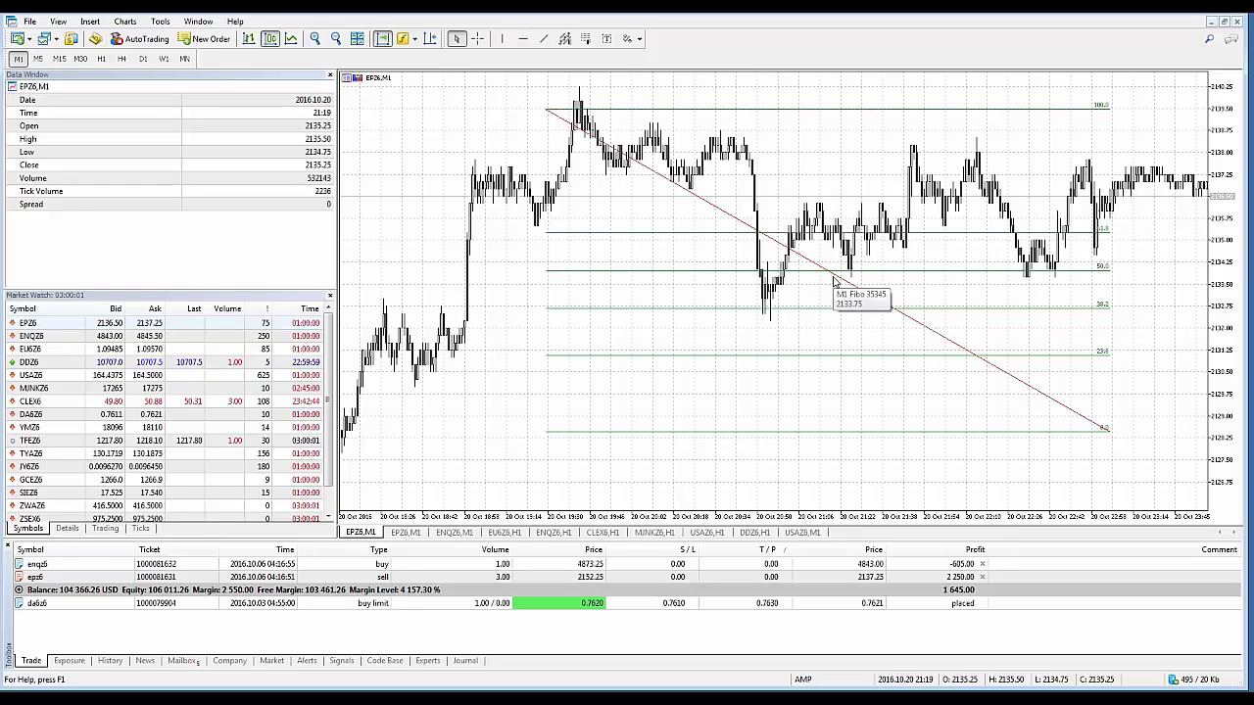
- Select the Fibonacci retracement spanning about 2139.50 to 2128.50 and open its properties
{"action": "double_click", "coordinate": [832, 280]}
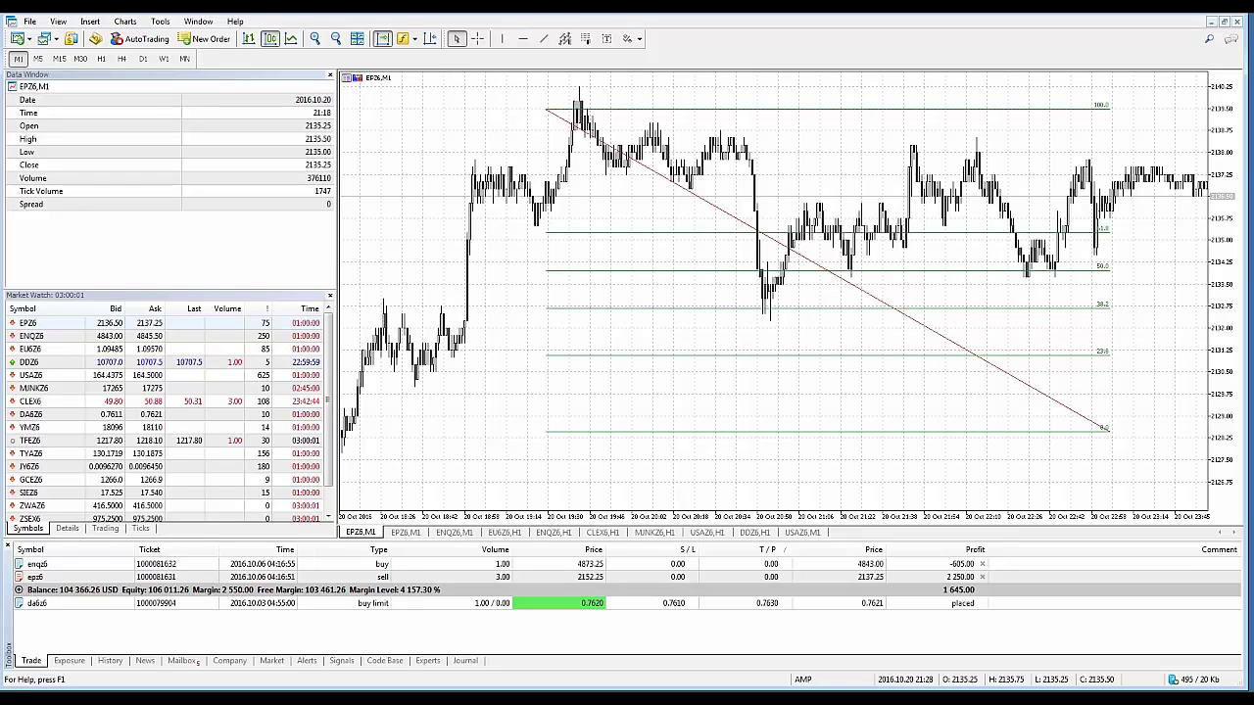
{"action": "right_click", "coordinate": [830, 280]}
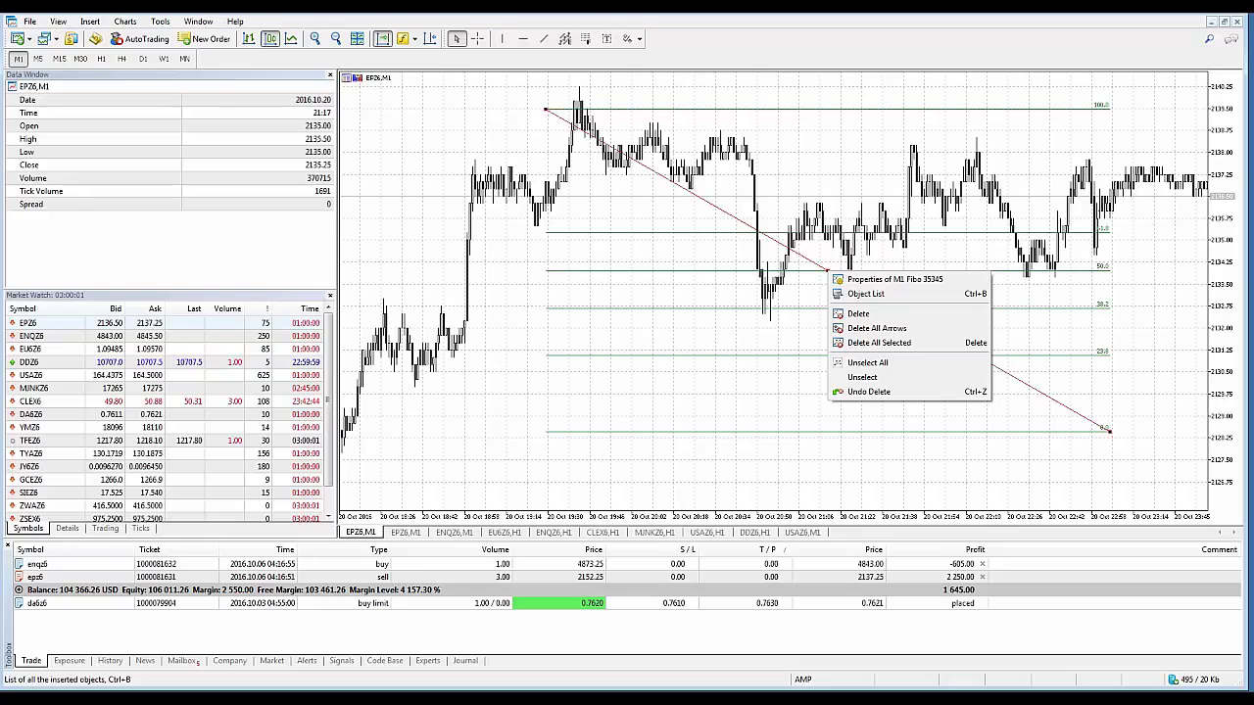
{"action": "key", "text": "Escape"}
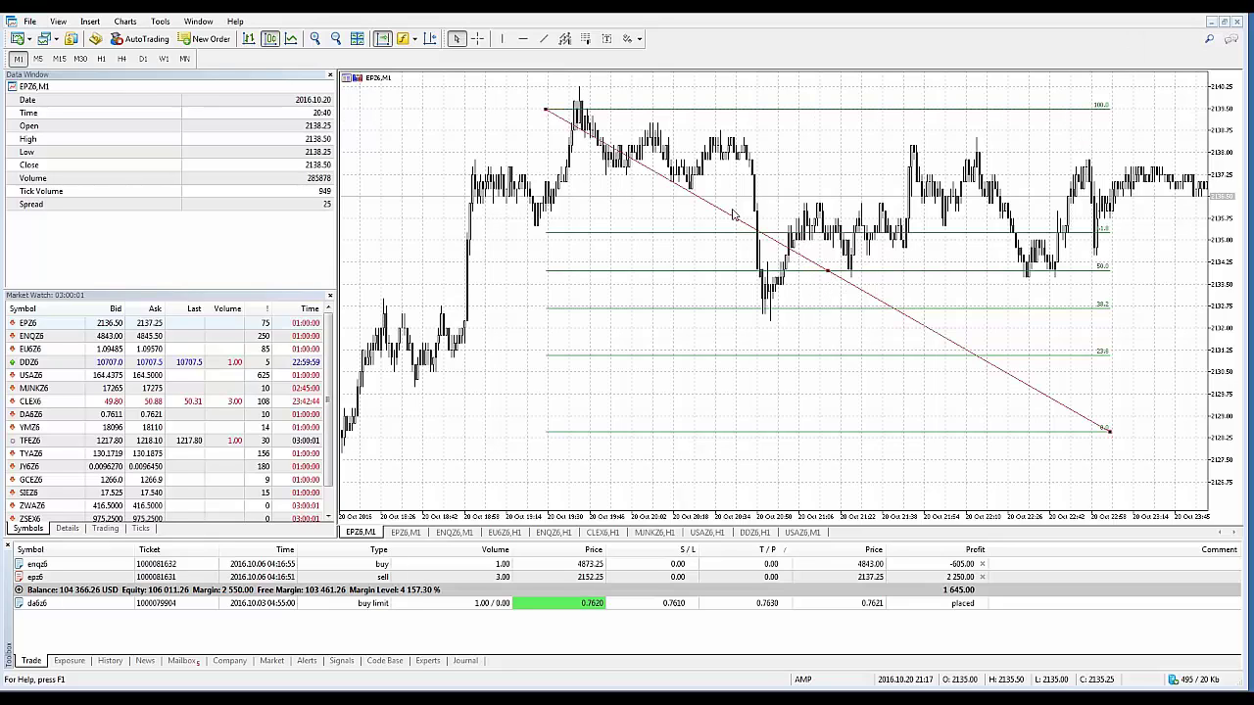
{"action": "right_click", "coordinate": [829, 275]}
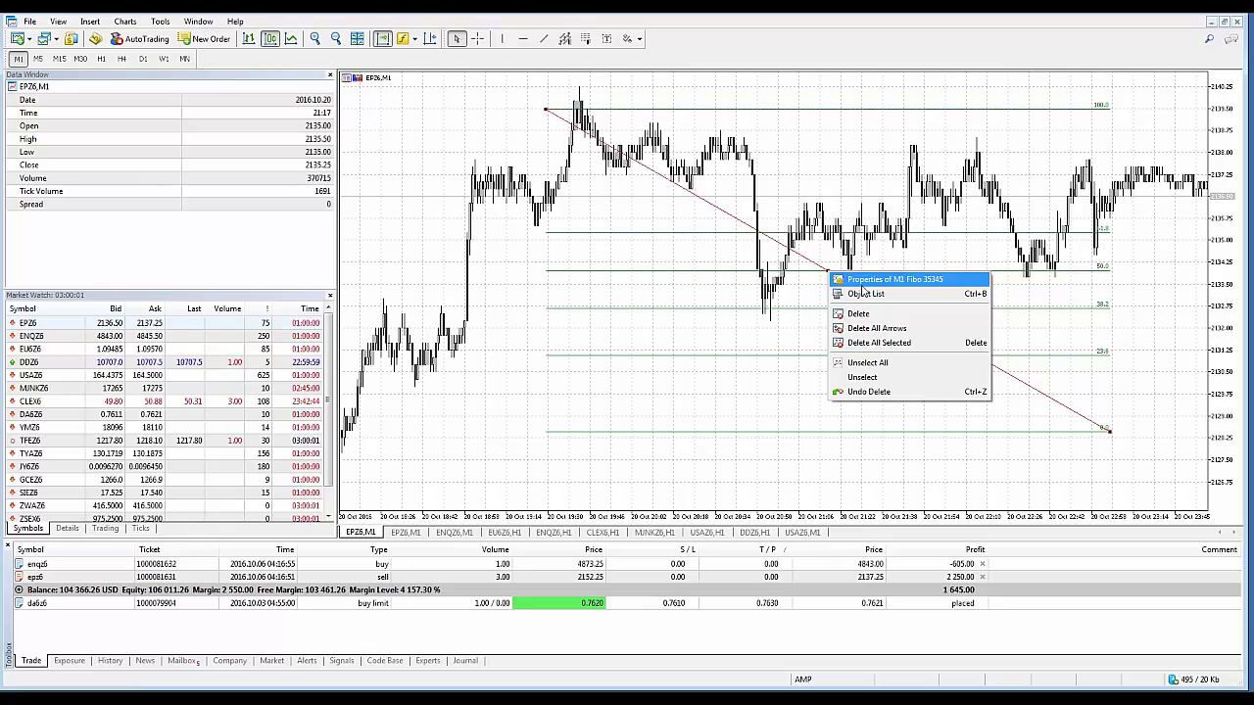
{"action": "left_click", "coordinate": [894, 279]}
{"action": "left_click_drag", "start_coordinate": [689, 283], "coordinate": [702, 231]}
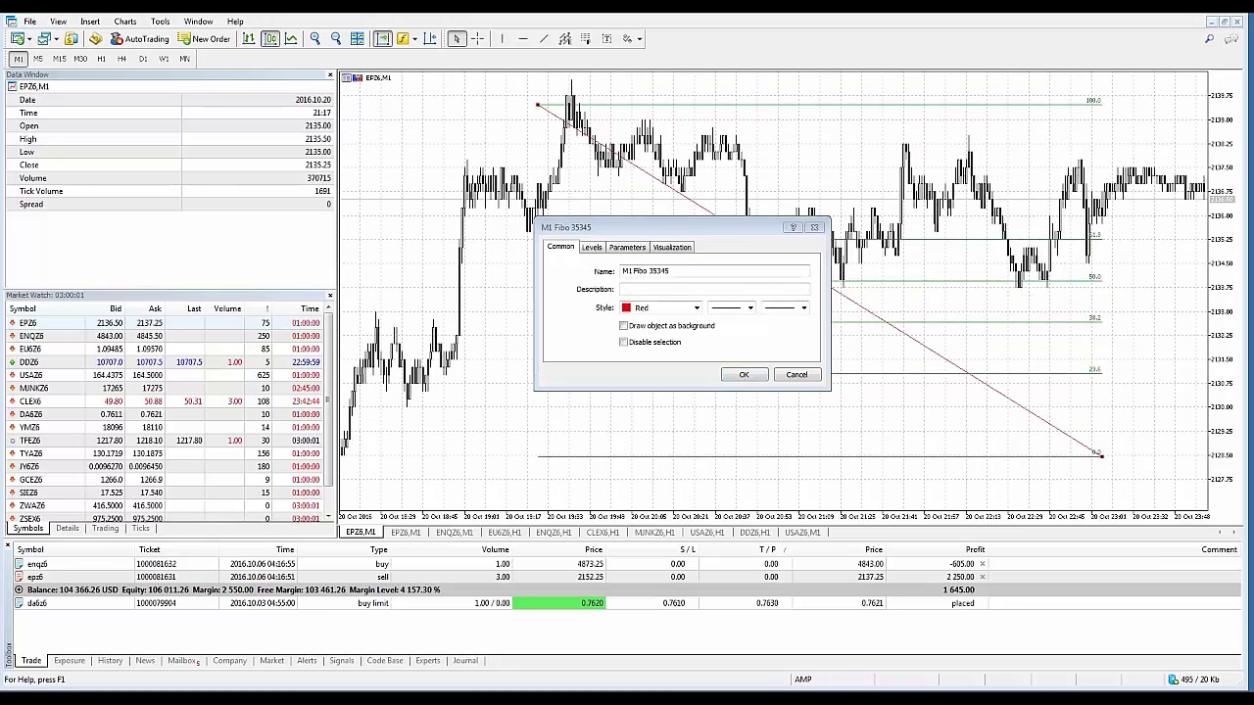
- Examine the retracement's name and description fields and its choices for line colour, line style and line width
{"action": "left_click", "coordinate": [676, 270]}
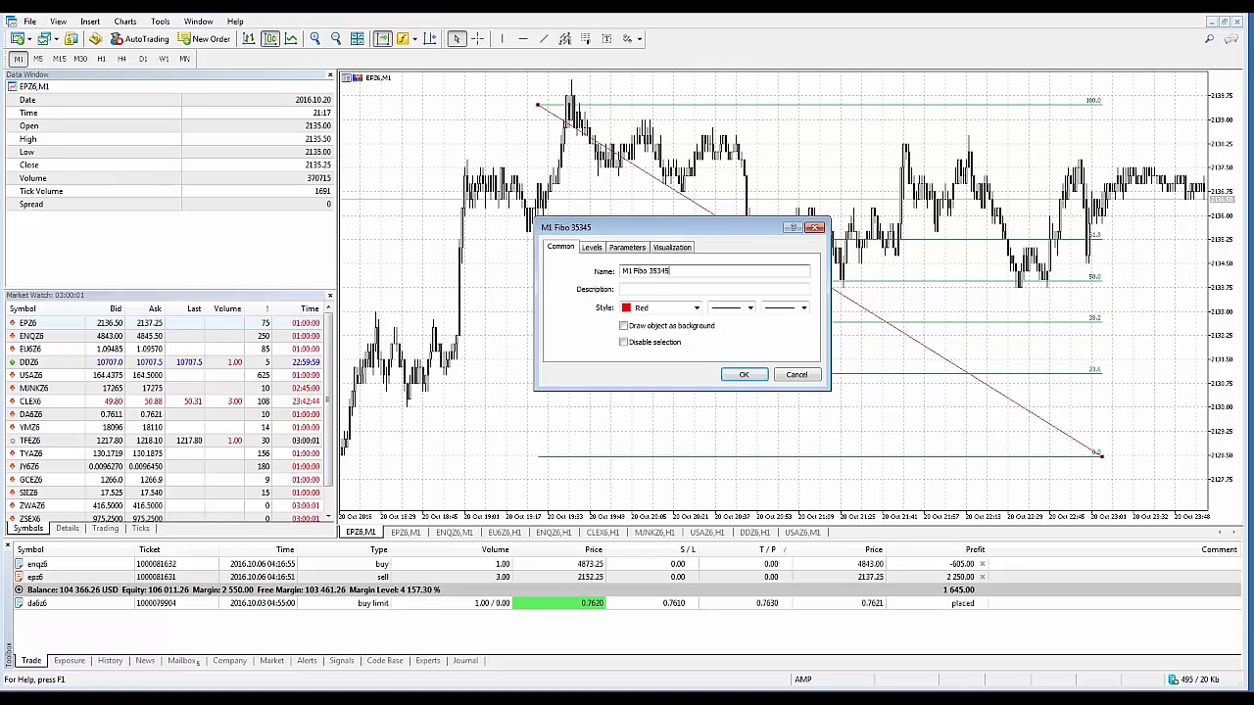
{"action": "key", "text": "ctrl+a"}
{"action": "key", "text": "Tab"}
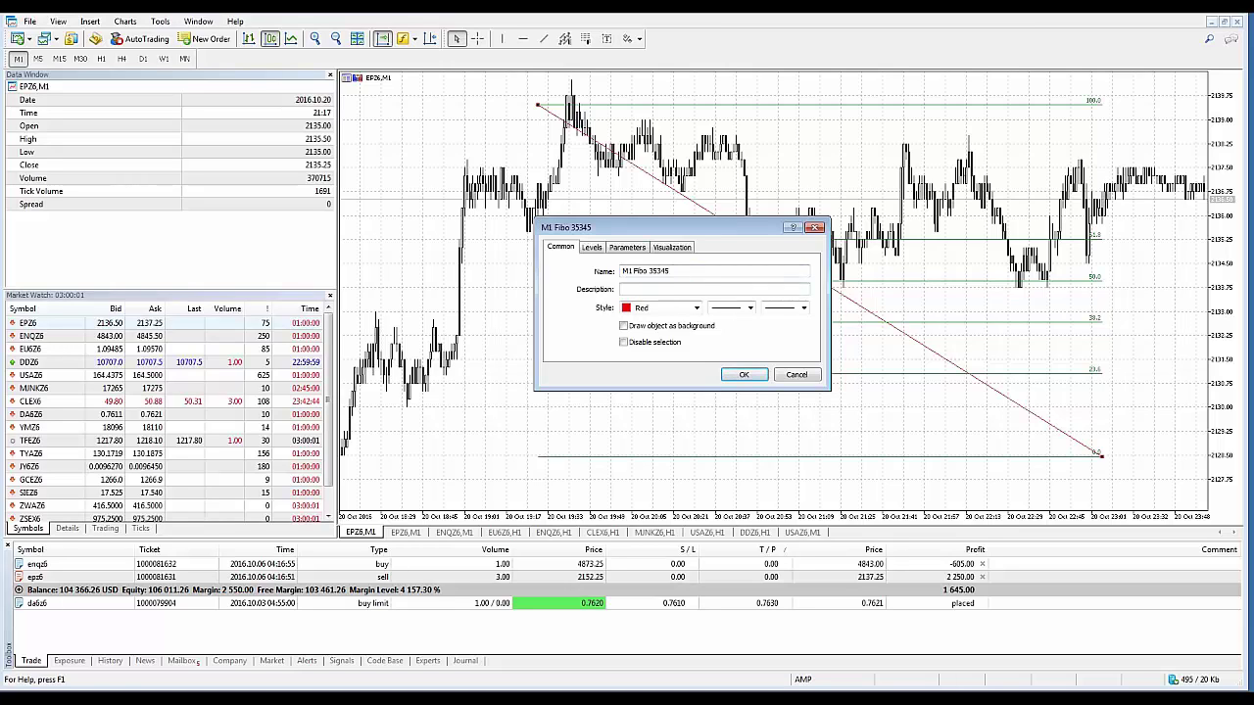
{"action": "left_click", "coordinate": [696, 310]}
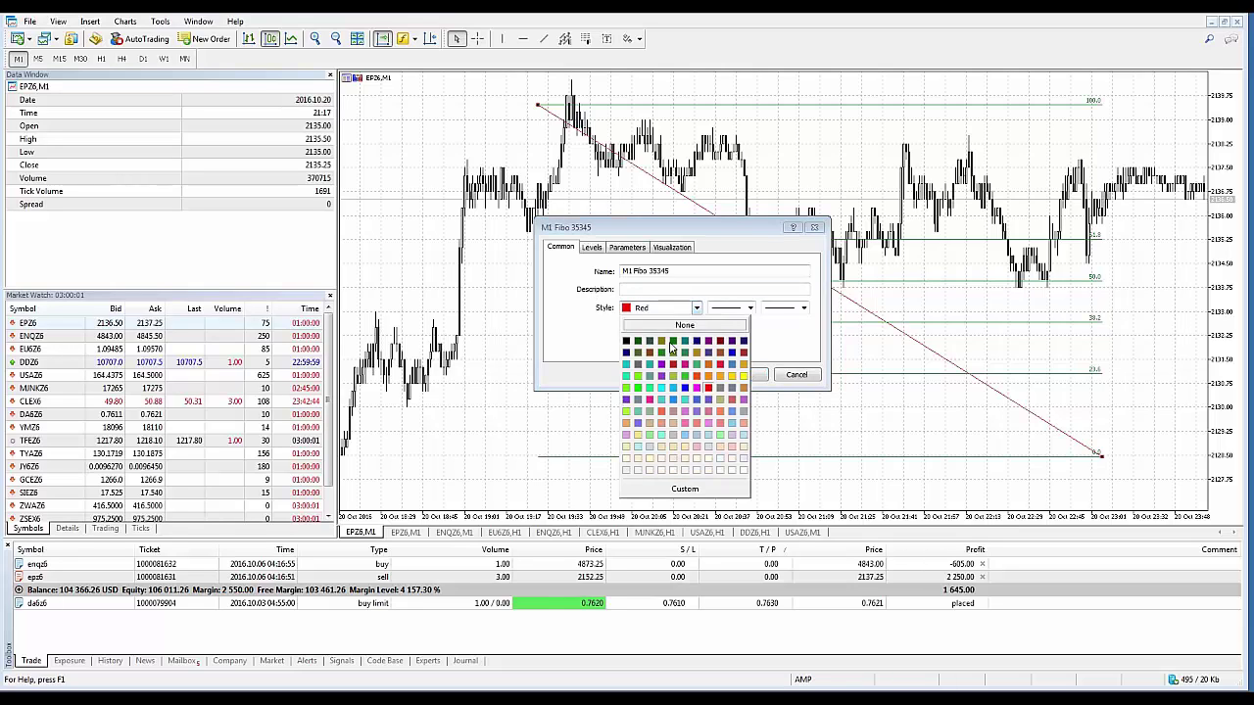
{"action": "left_click", "coordinate": [708, 387]}
{"action": "left_click", "coordinate": [750, 310]}
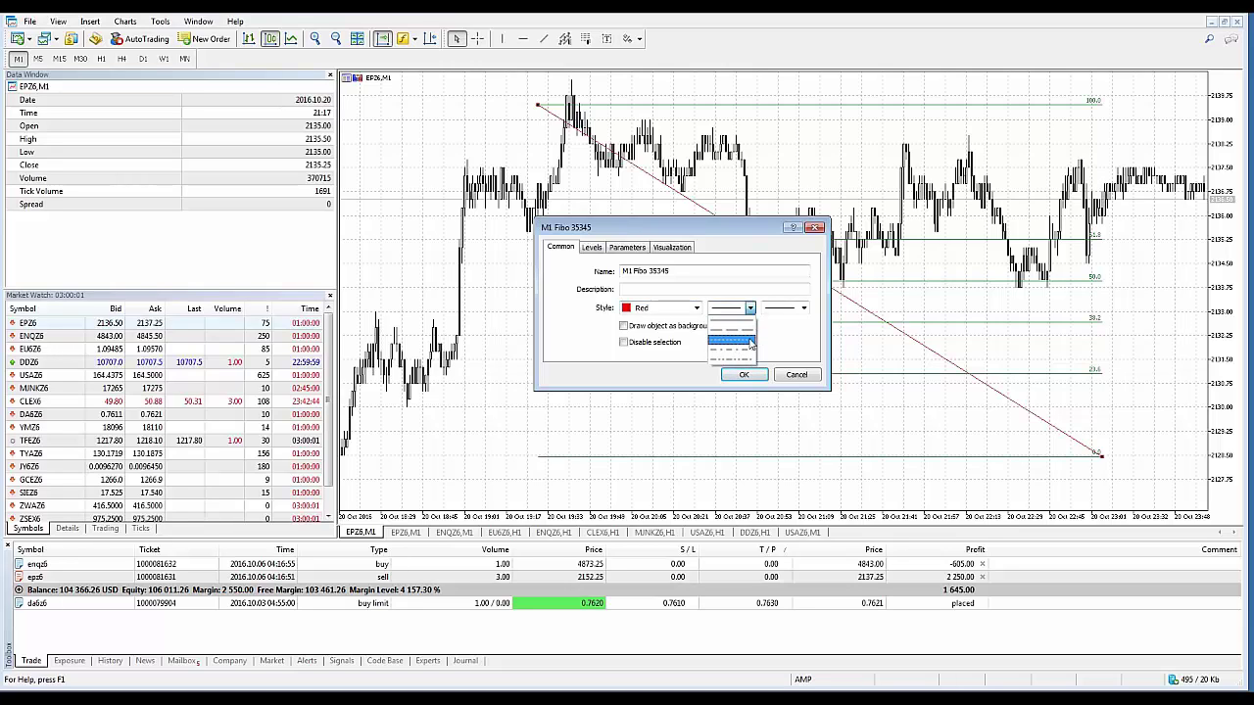
{"action": "left_click", "coordinate": [803, 312]}
{"action": "left_click", "coordinate": [803, 308]}
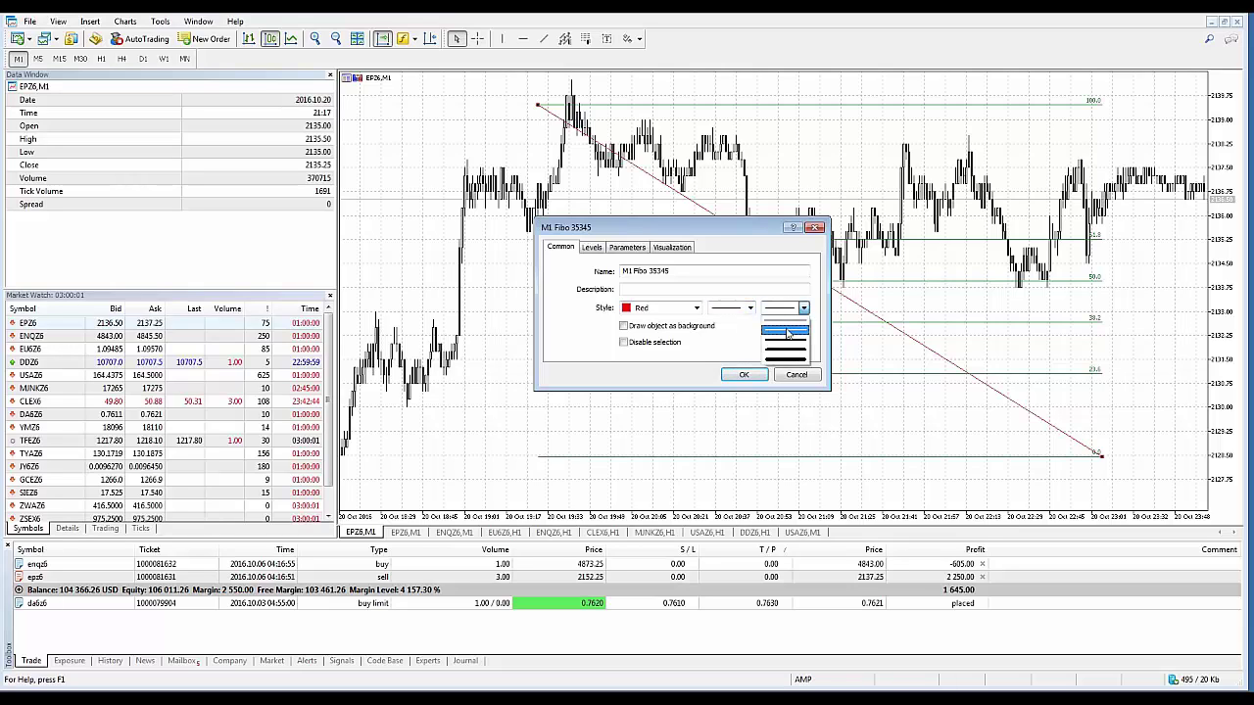
{"action": "left_click", "coordinate": [787, 332]}
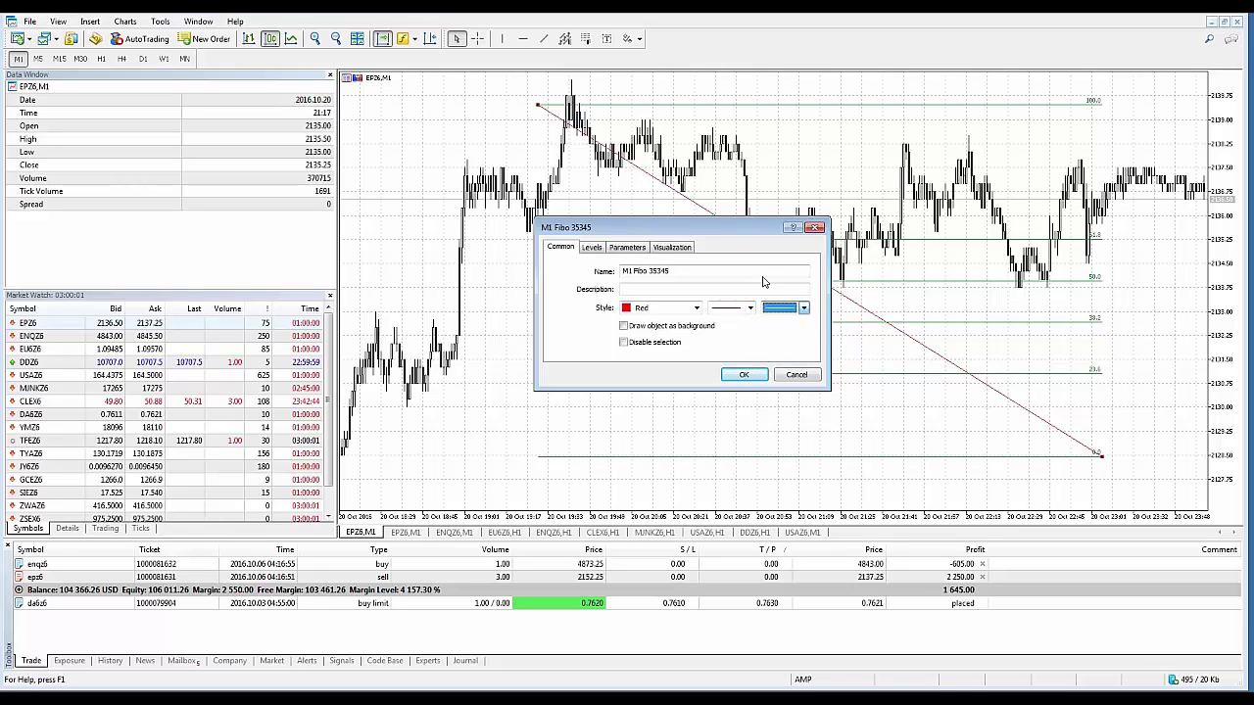
{"action": "left_click", "coordinate": [698, 311]}
{"action": "key", "text": "Escape"}
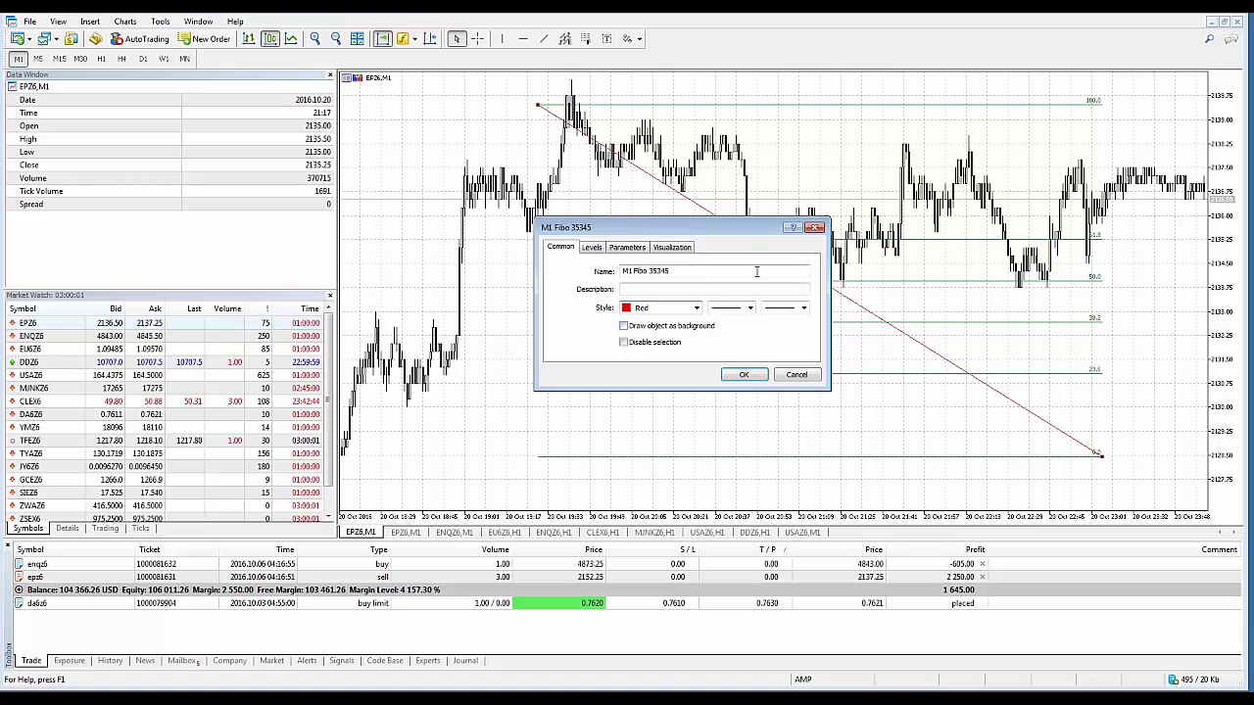
{"action": "key", "text": "Tab"}
{"action": "key", "text": "Tab"}
- Set the Fibonacci retracement's line colour to MediumBlue and apply the change
{"action": "left_click", "coordinate": [747, 376]}
{"action": "left_click_drag", "start_coordinate": [739, 227], "coordinate": [623, 211]}
{"action": "left_click", "coordinate": [580, 291]}
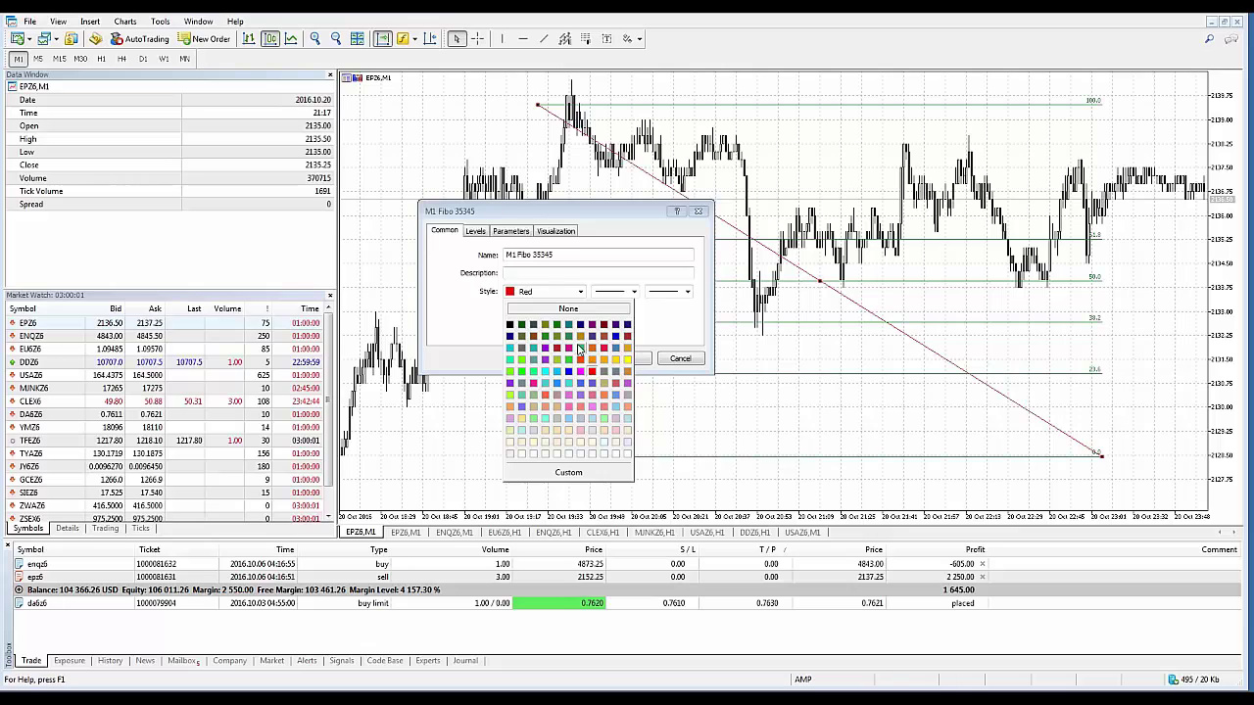
{"action": "left_click", "coordinate": [604, 336]}
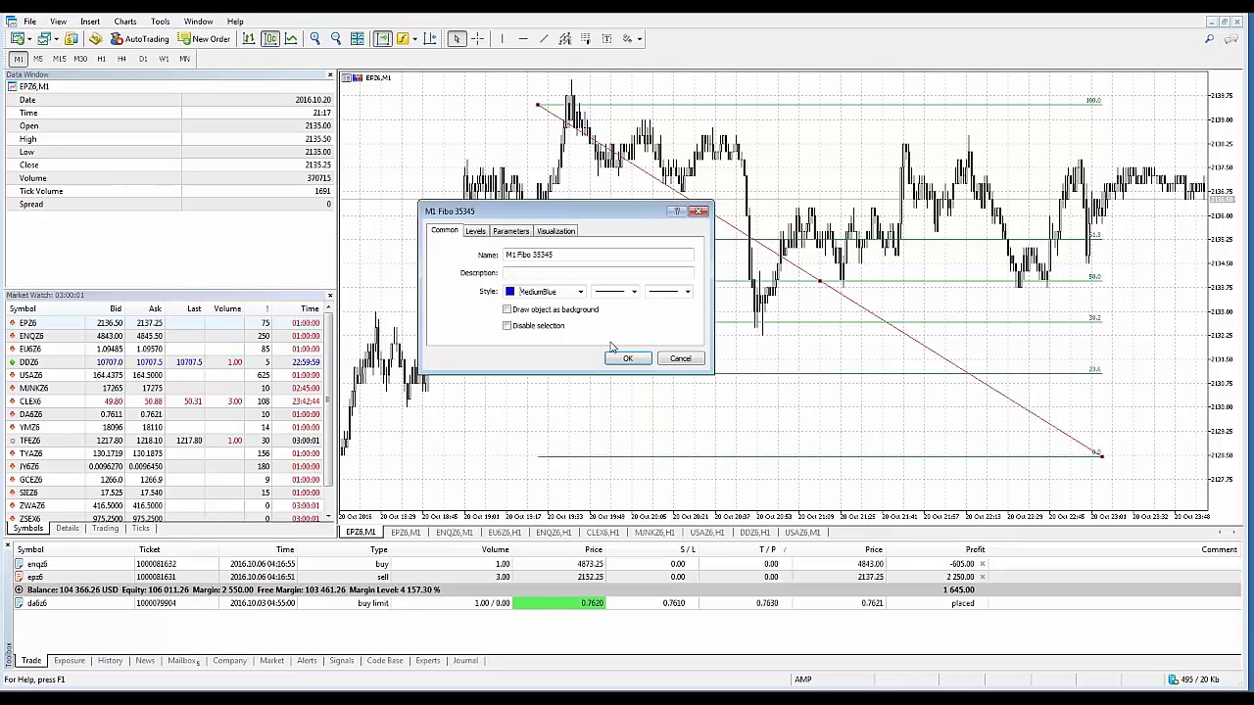
{"action": "left_click", "coordinate": [612, 359]}
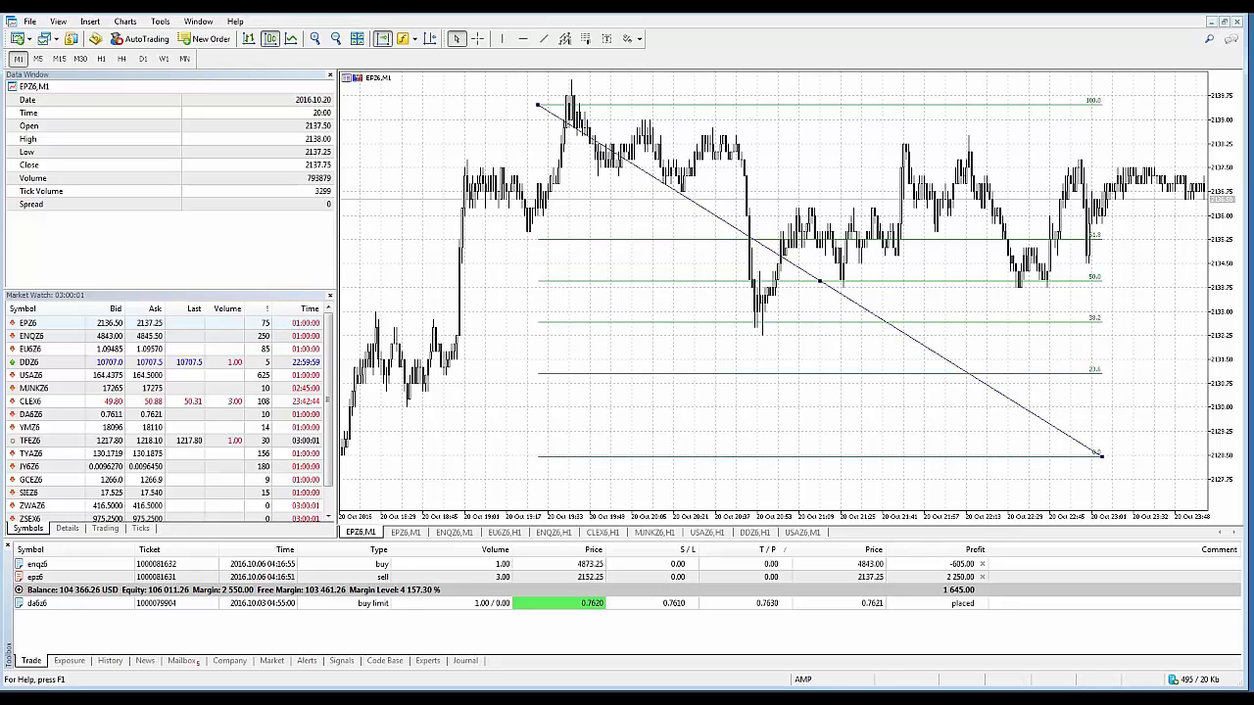
- Reopen the Fibonacci retracement's properties and review its common, levels, parameters and visualization settings, discarding any changes
{"action": "double_click", "coordinate": [821, 281]}
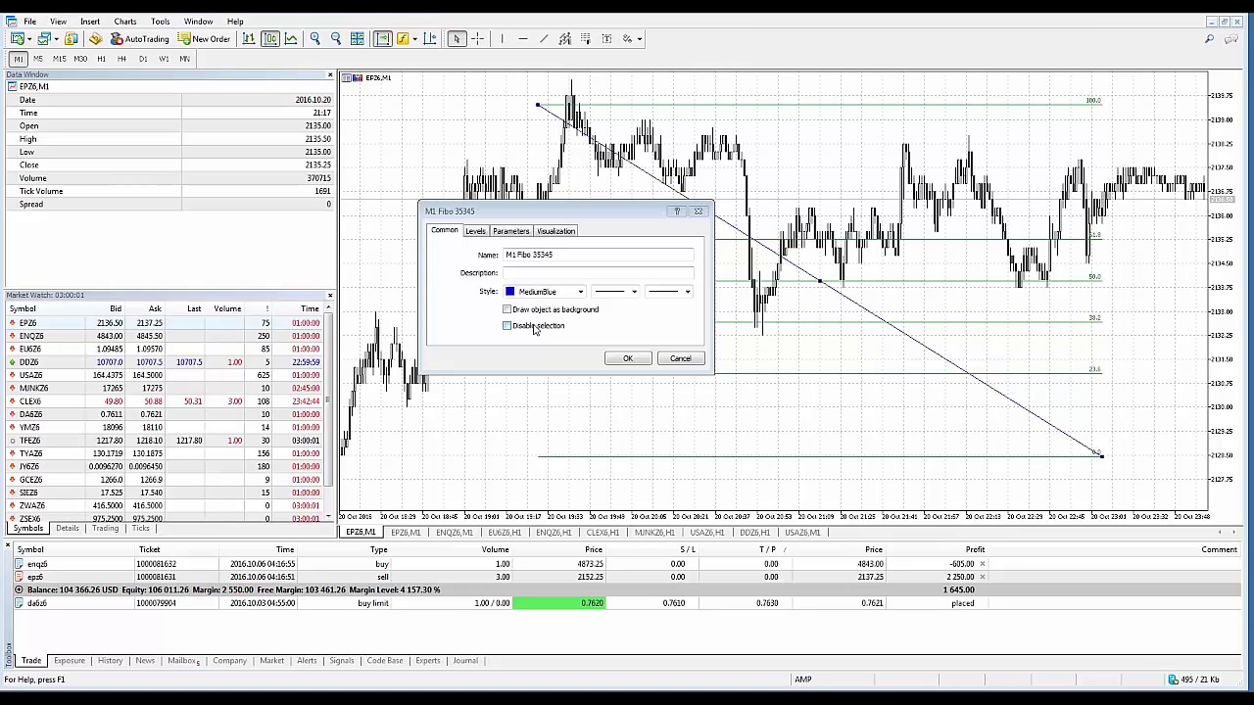
{"action": "left_click", "coordinate": [576, 272]}
{"action": "left_click", "coordinate": [475, 230]}
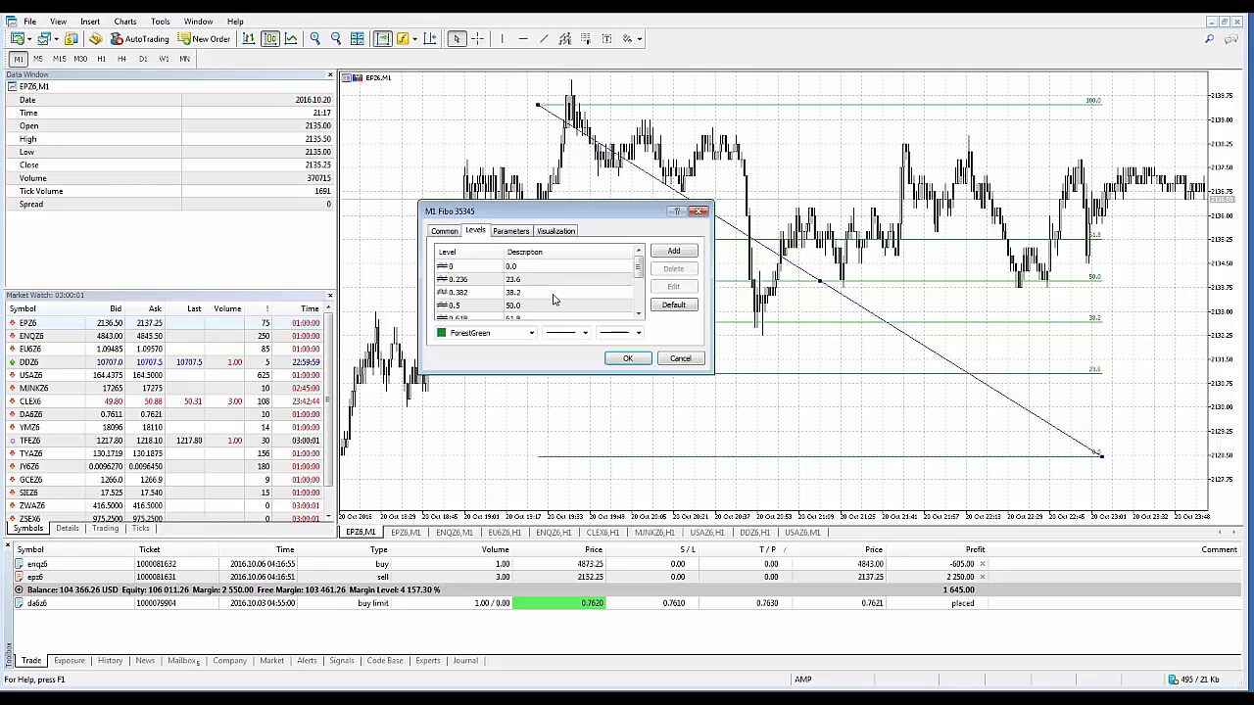
{"action": "left_click", "coordinate": [510, 232]}
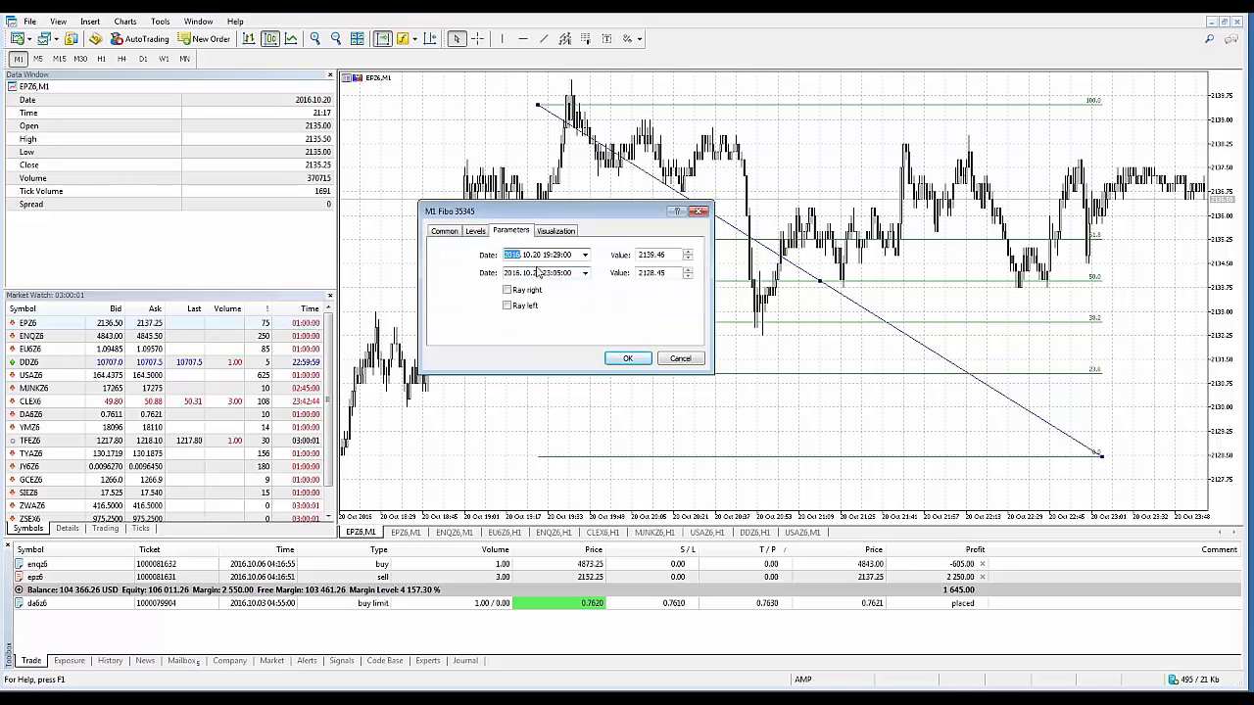
{"action": "left_click", "coordinate": [556, 233]}
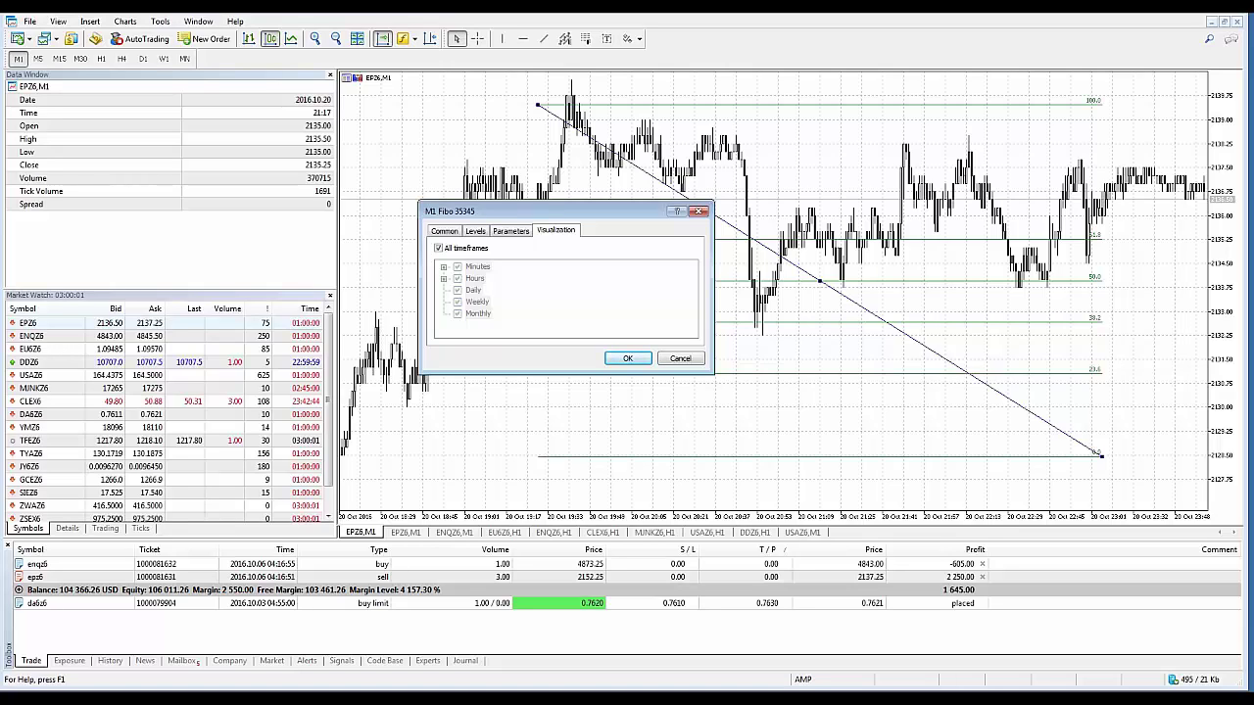
{"action": "left_click", "coordinate": [447, 231]}
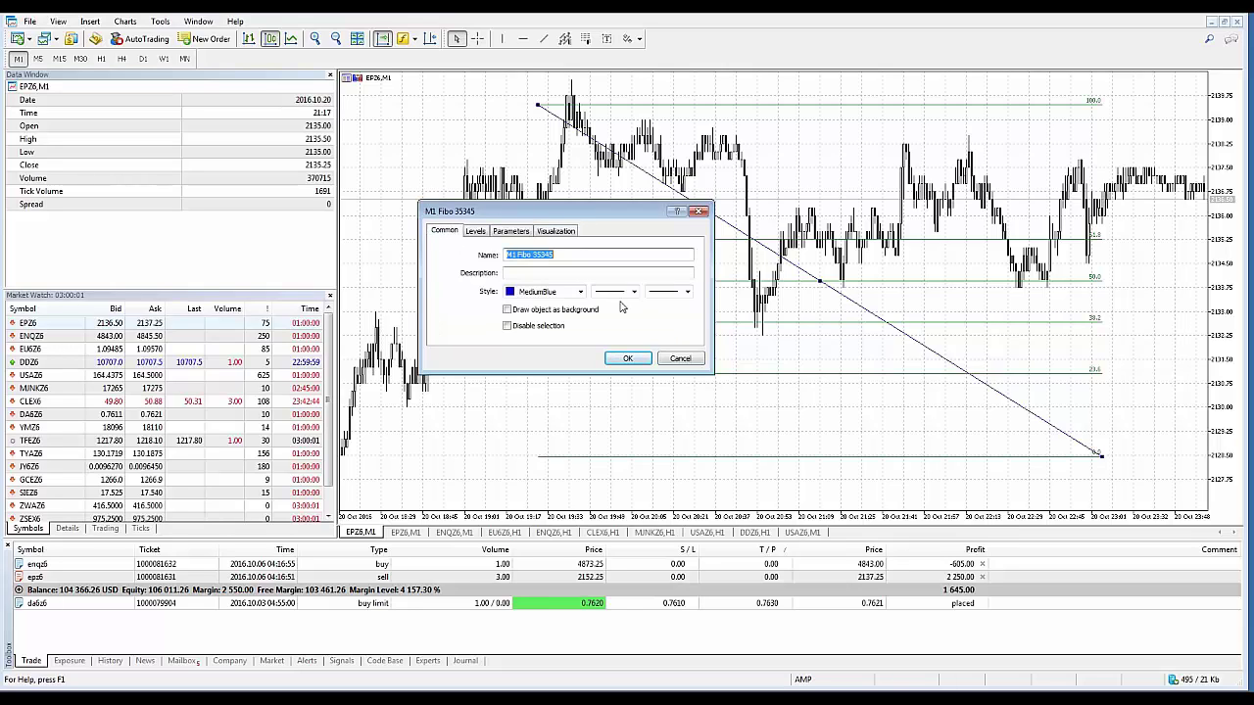
{"action": "left_click", "coordinate": [679, 358]}
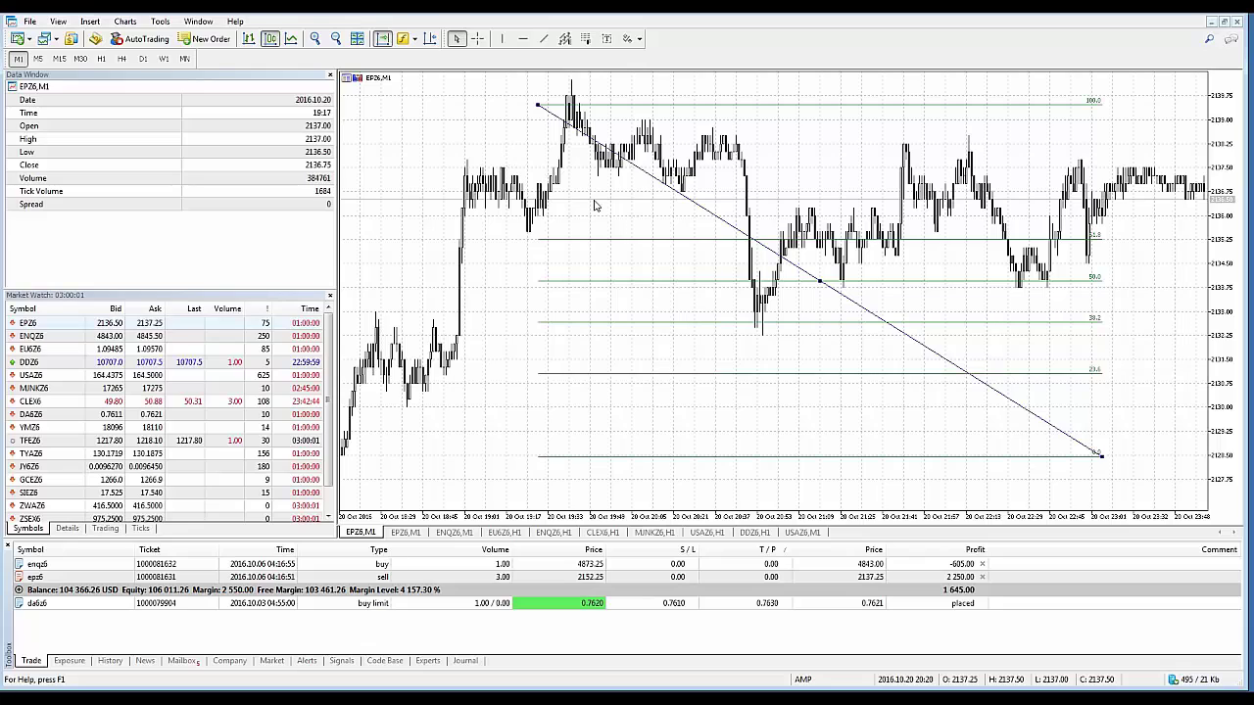
- Reopen the Fibonacci retracement's properties and examine how the value and description of level 0 and the levels' colour can be edited
{"action": "right_click", "coordinate": [819, 281]}
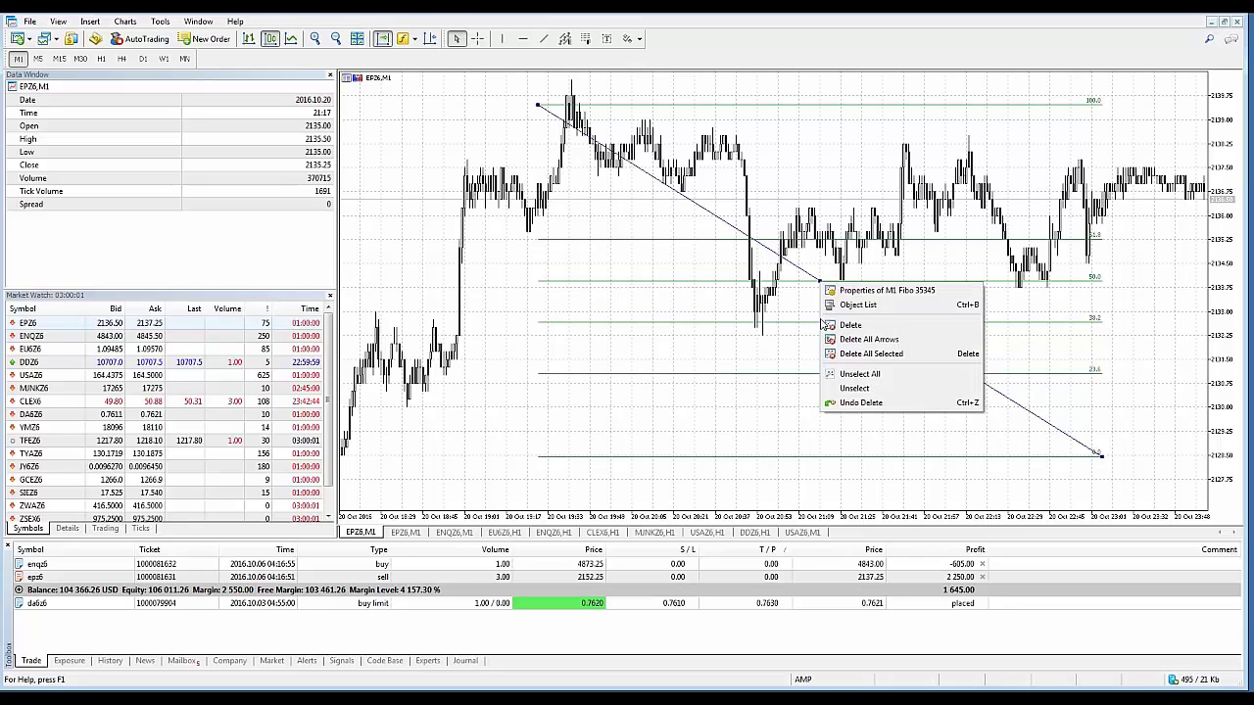
{"action": "left_click", "coordinate": [872, 290]}
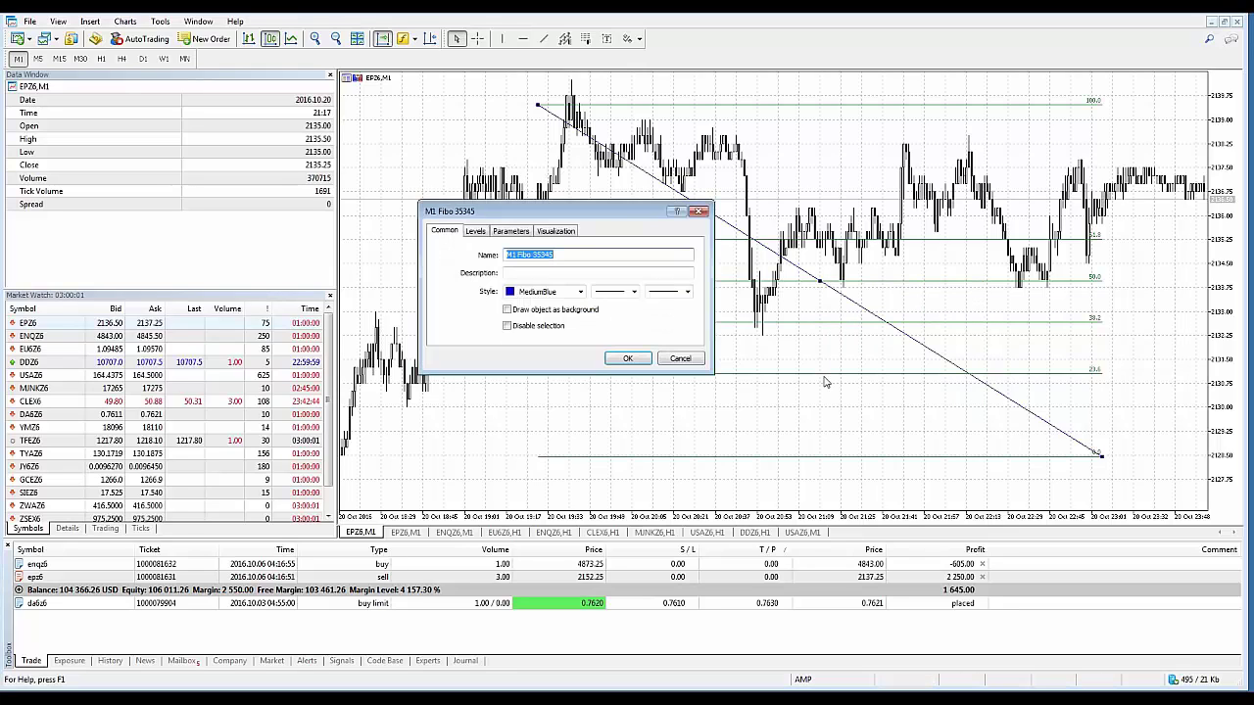
{"action": "left_click", "coordinate": [475, 230]}
{"action": "left_click", "coordinate": [460, 270]}
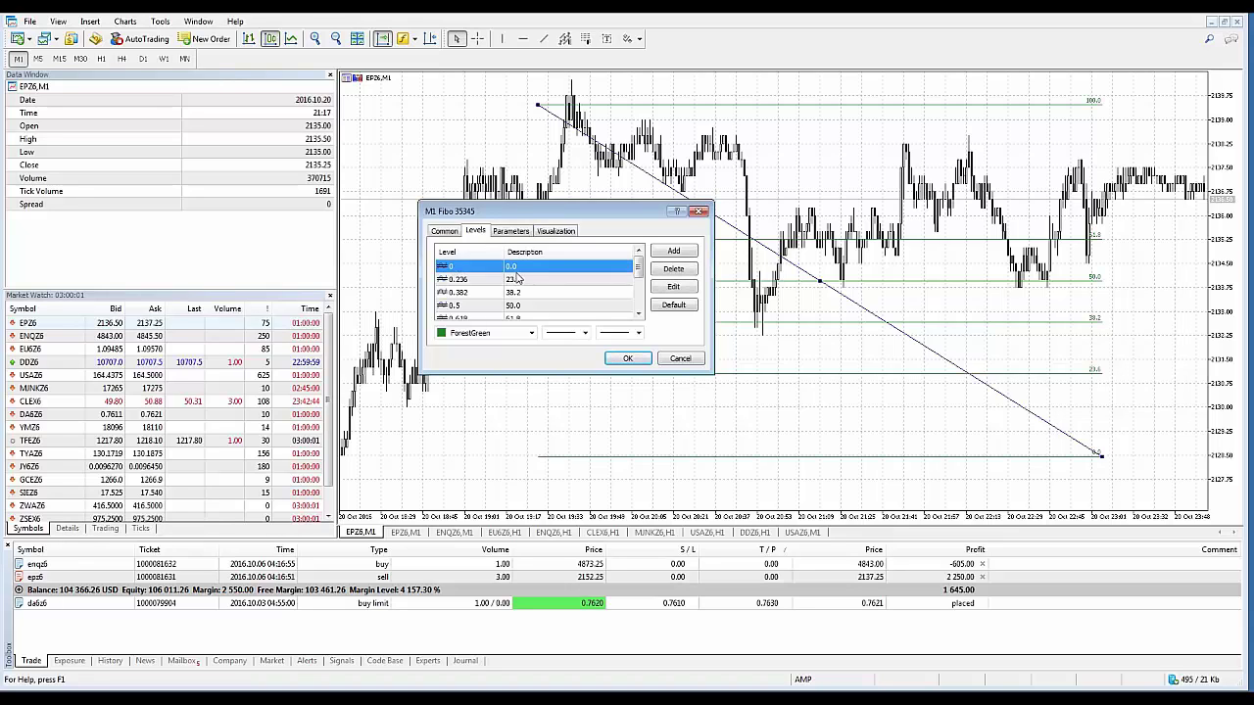
{"action": "left_click", "coordinate": [534, 267]}
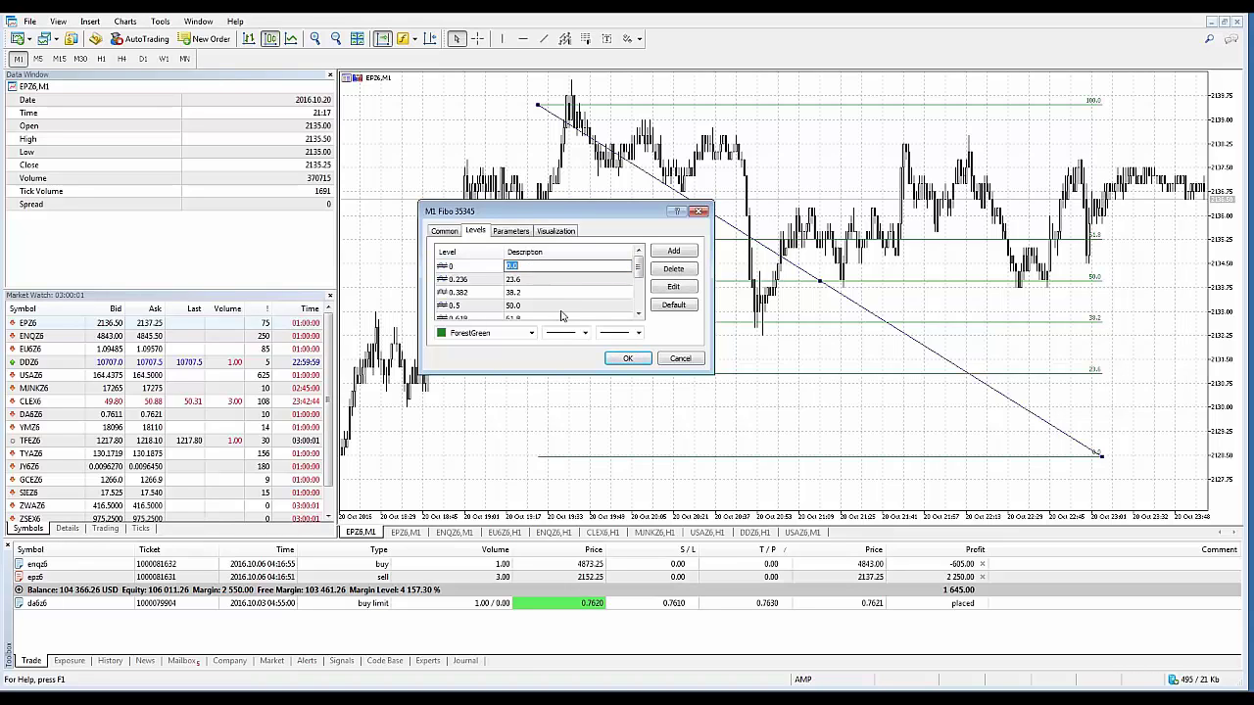
{"action": "key", "text": "Return"}
{"action": "left_click", "coordinate": [475, 267]}
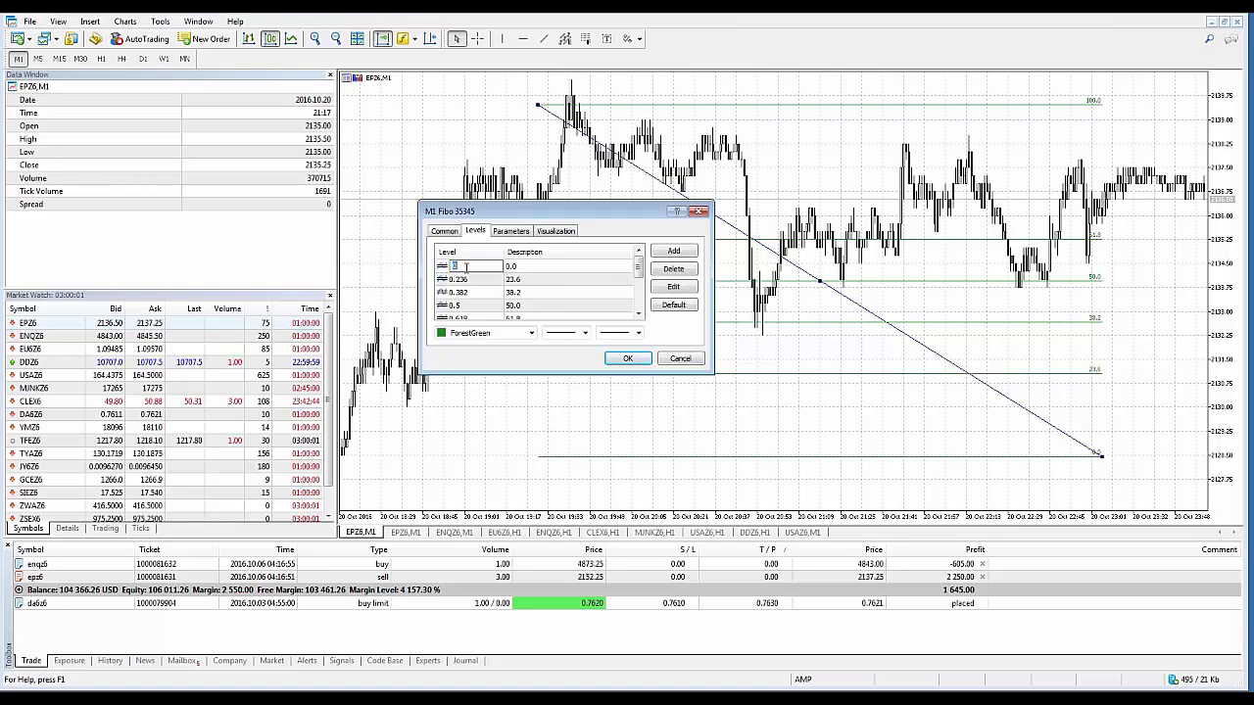
{"action": "left_click", "coordinate": [532, 335]}
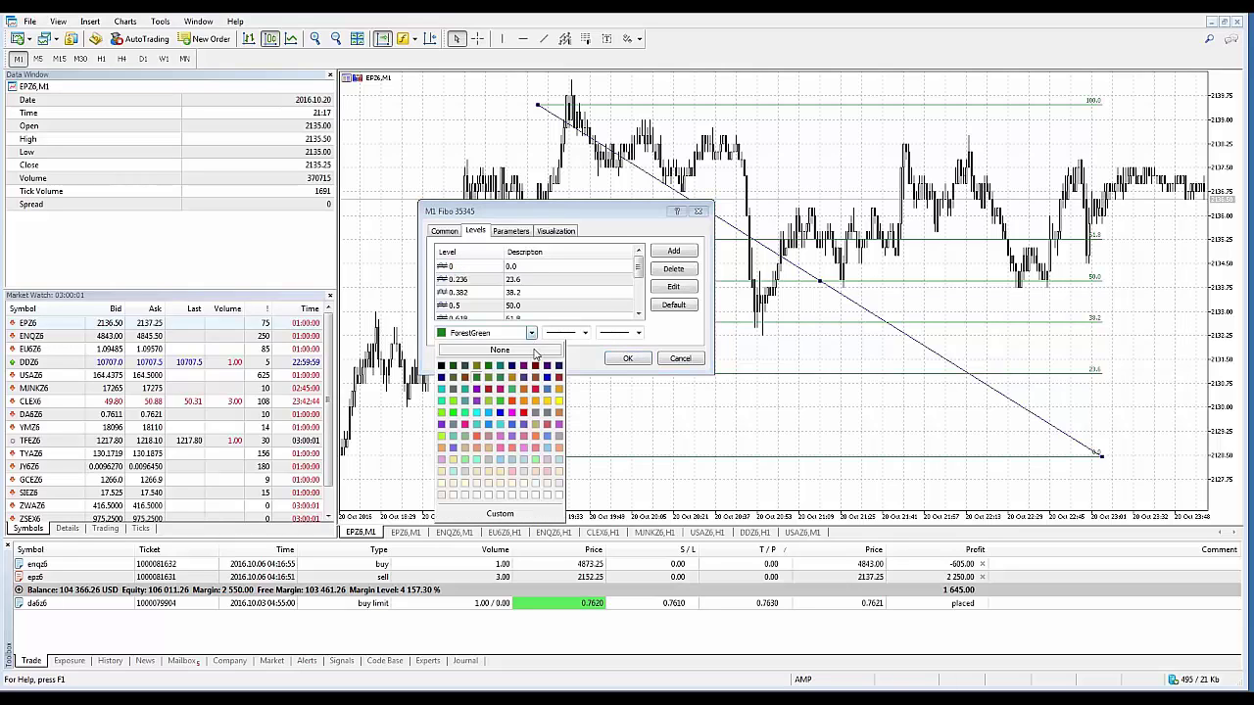
{"action": "left_click", "coordinate": [674, 345]}
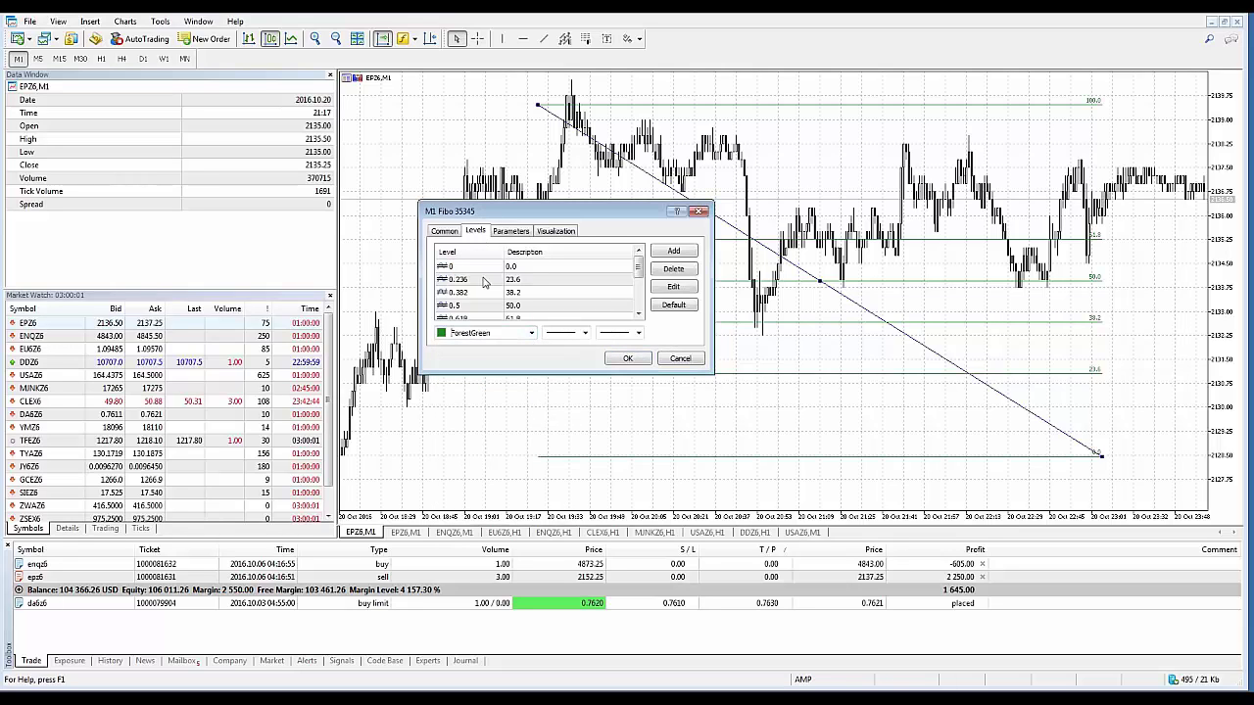
- Turn off all-timeframes display for the Fibonacci retracement, exclude the 1 Minute timeframe from its visualization, and apply the change
{"action": "left_click", "coordinate": [511, 230]}
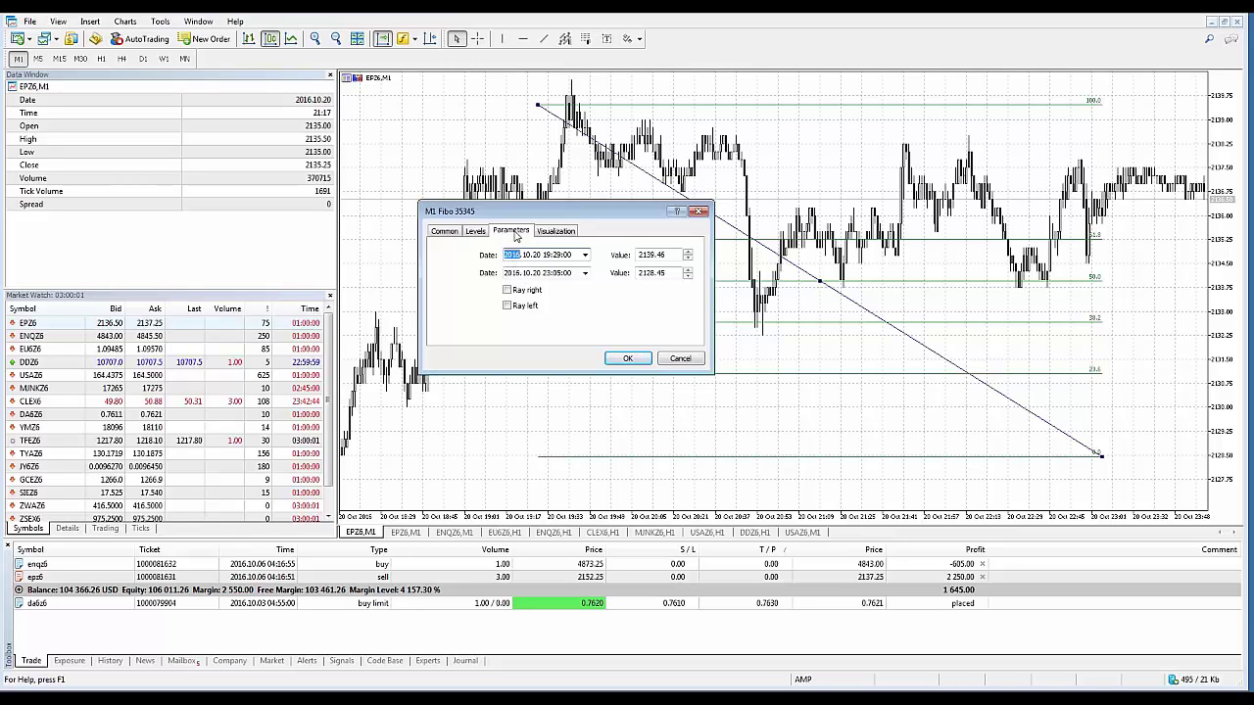
{"action": "left_click", "coordinate": [553, 232]}
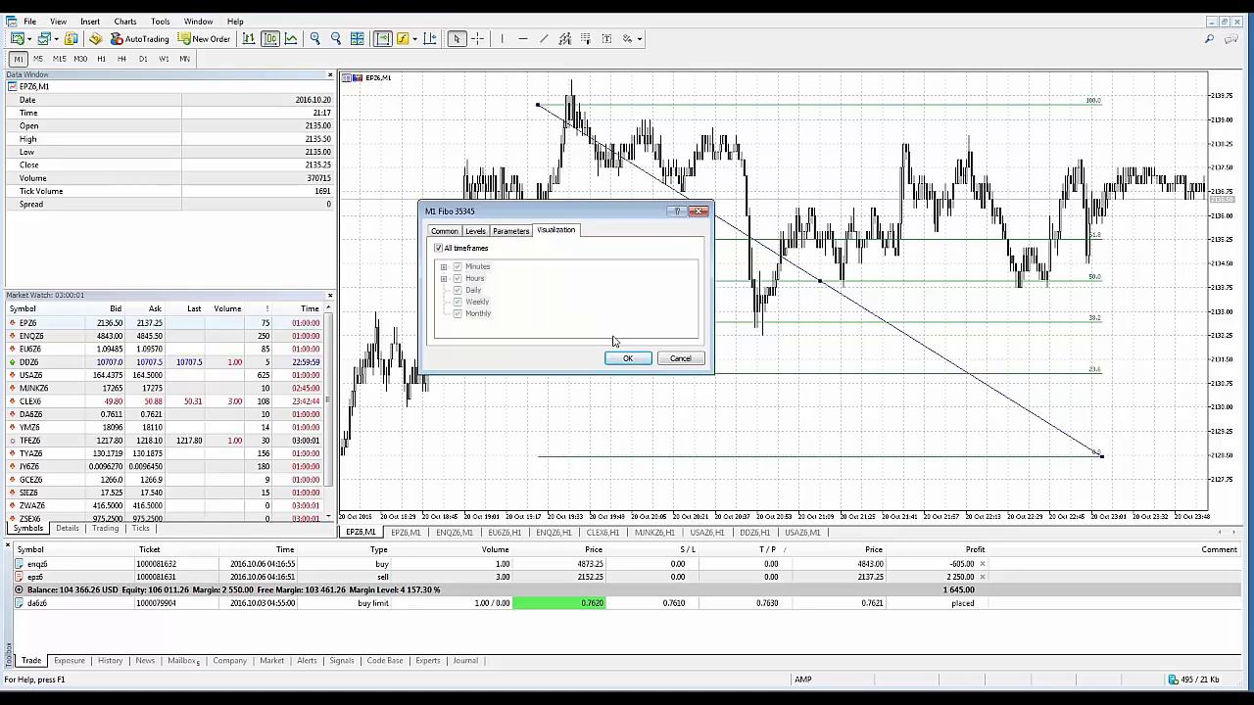
{"action": "left_click_drag", "start_coordinate": [601, 220], "coordinate": [679, 218]}
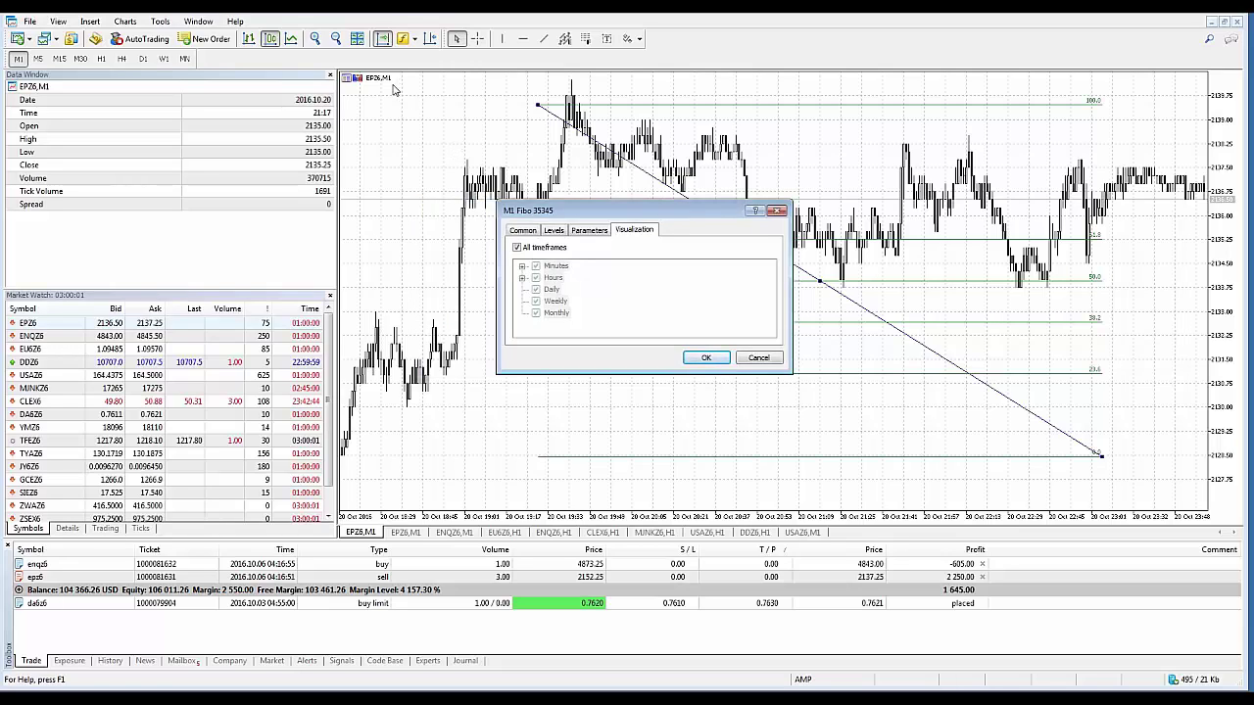
{"action": "left_click", "coordinate": [517, 248]}
{"action": "left_click", "coordinate": [523, 265]}
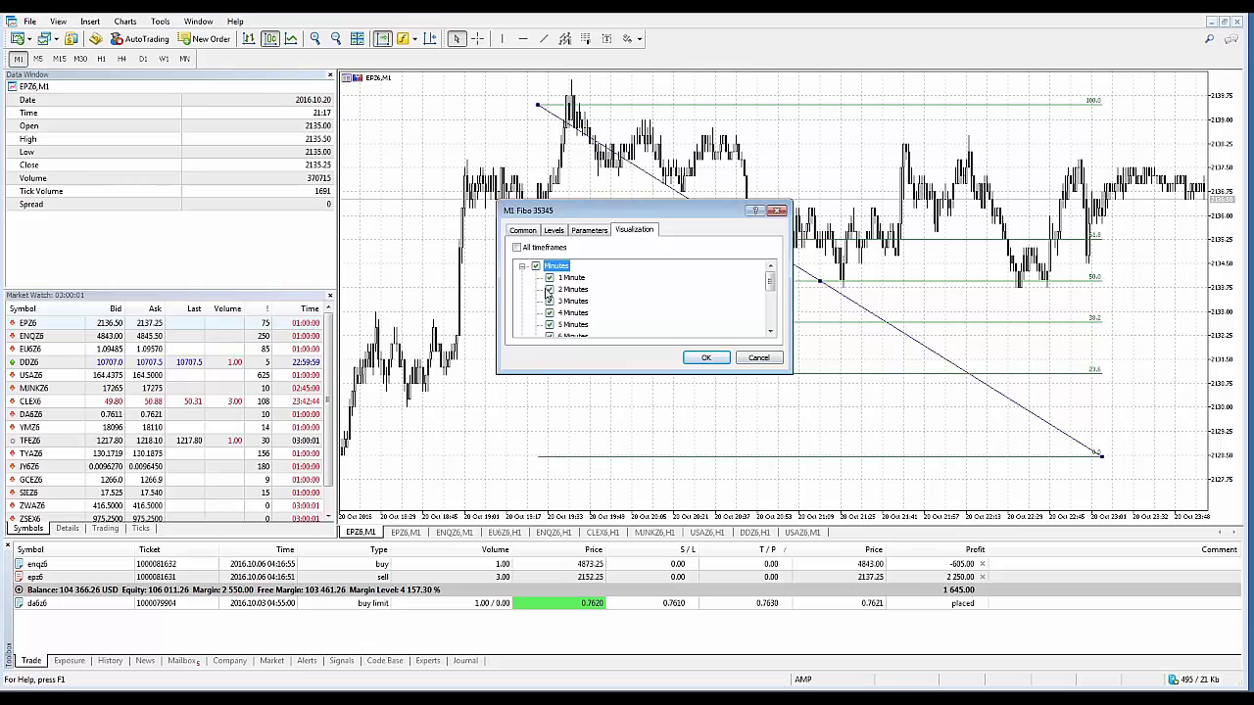
{"action": "left_click", "coordinate": [551, 277]}
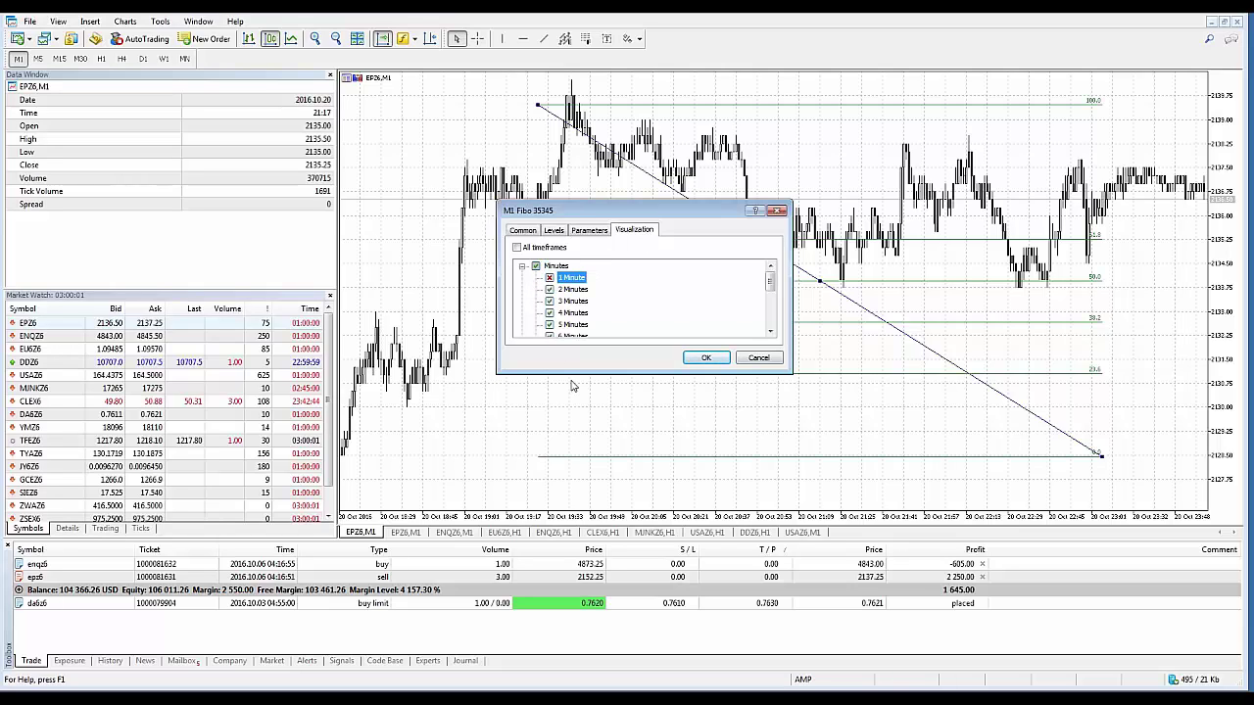
{"action": "left_click", "coordinate": [703, 358]}
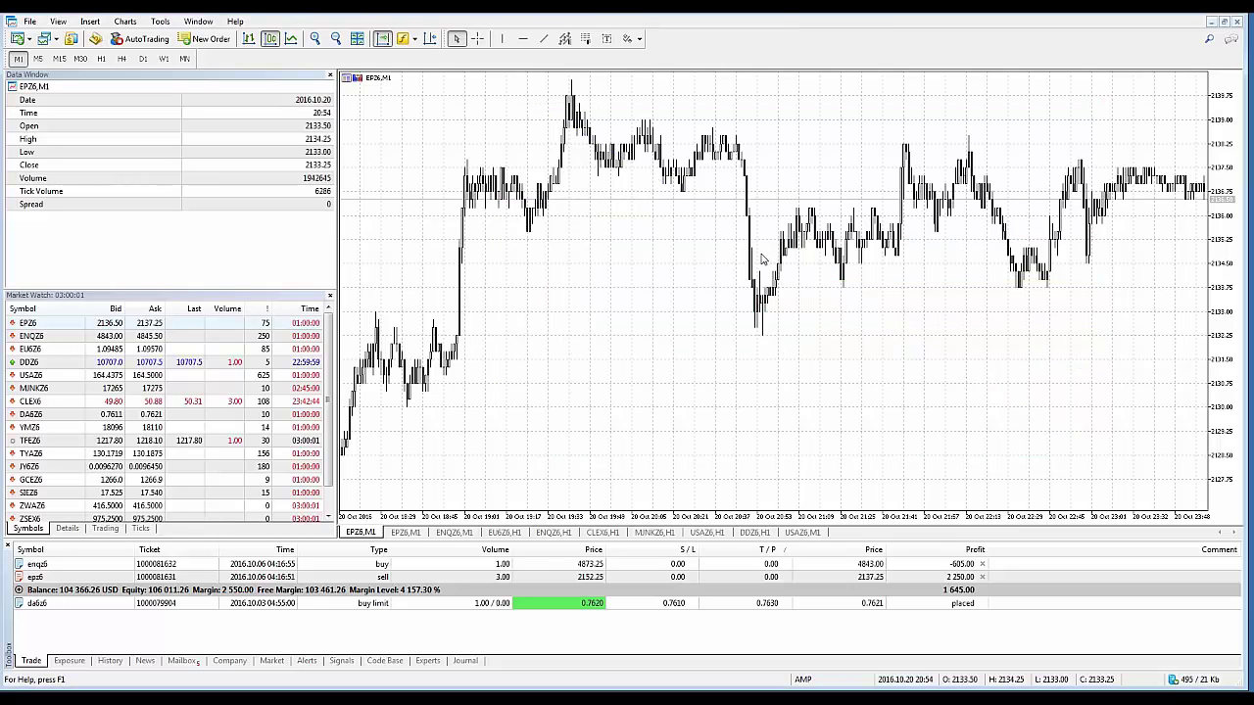
- Open the Fibonacci retracement's properties from the chart's object list, re-enable 1 Minute and all timeframes, apply the change, and close the list
{"action": "right_click", "coordinate": [452, 127]}
{"action": "left_click", "coordinate": [500, 213]}
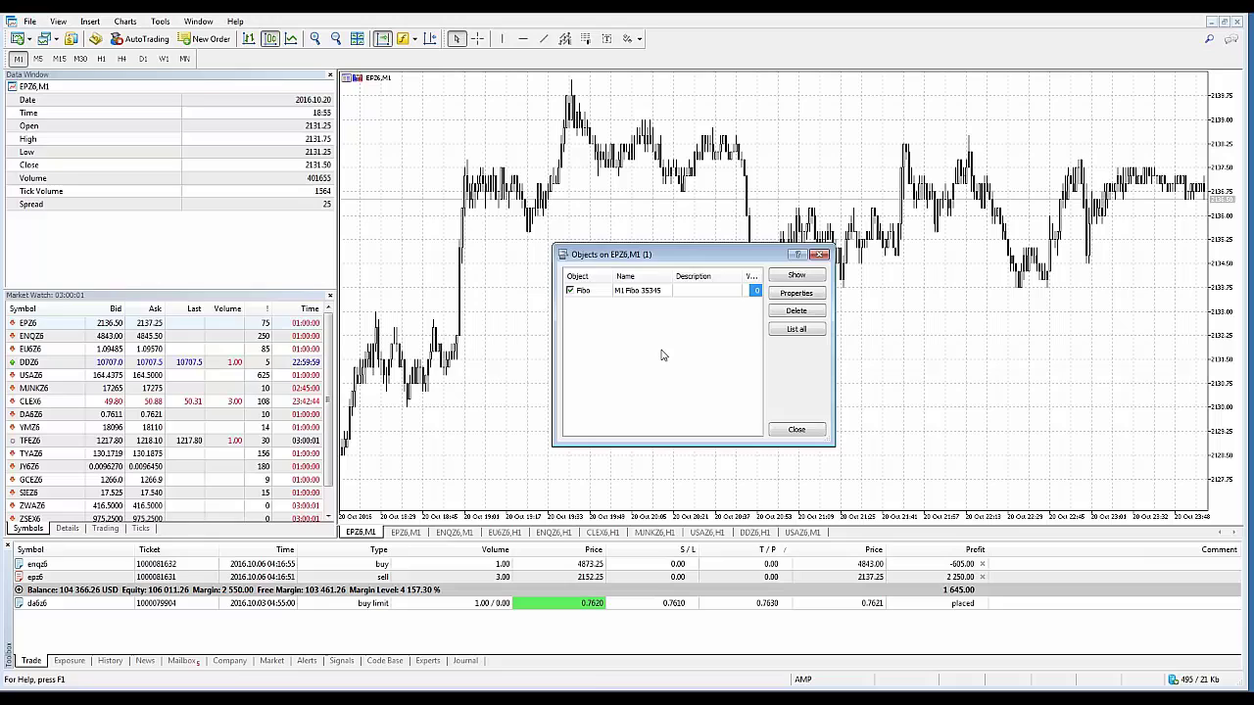
{"action": "left_click", "coordinate": [789, 296]}
{"action": "left_click", "coordinate": [522, 266]}
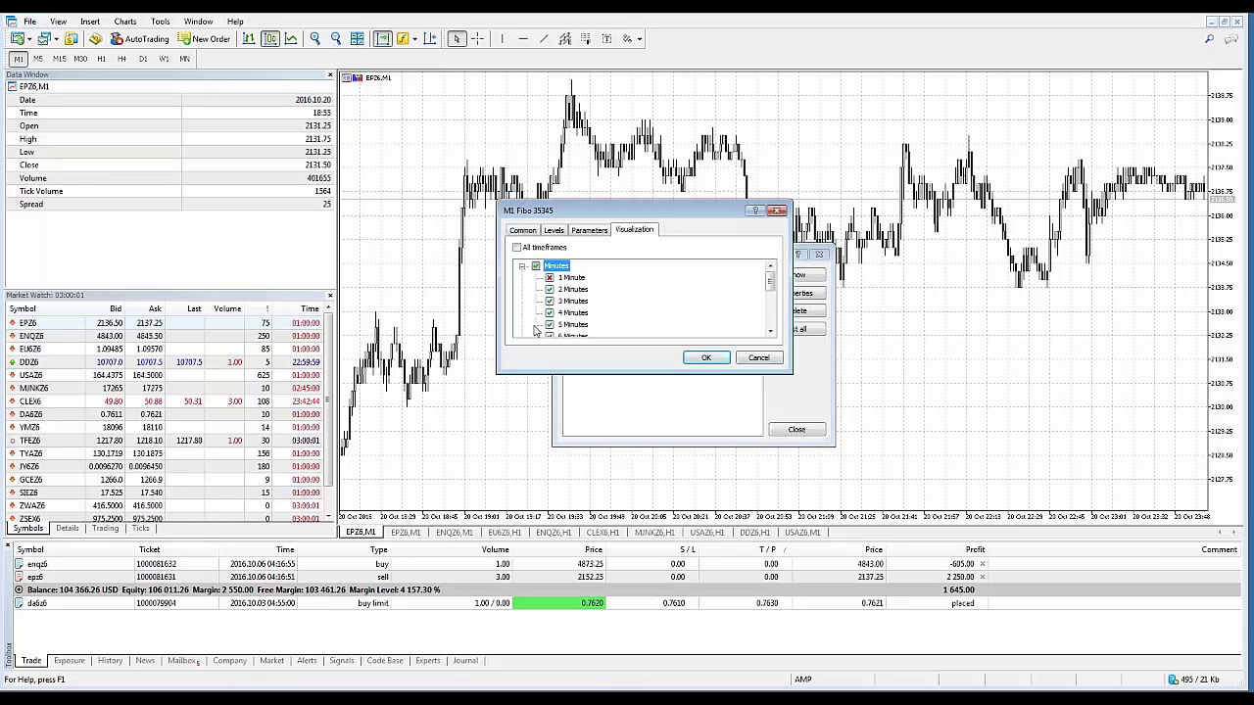
{"action": "left_click", "coordinate": [549, 278]}
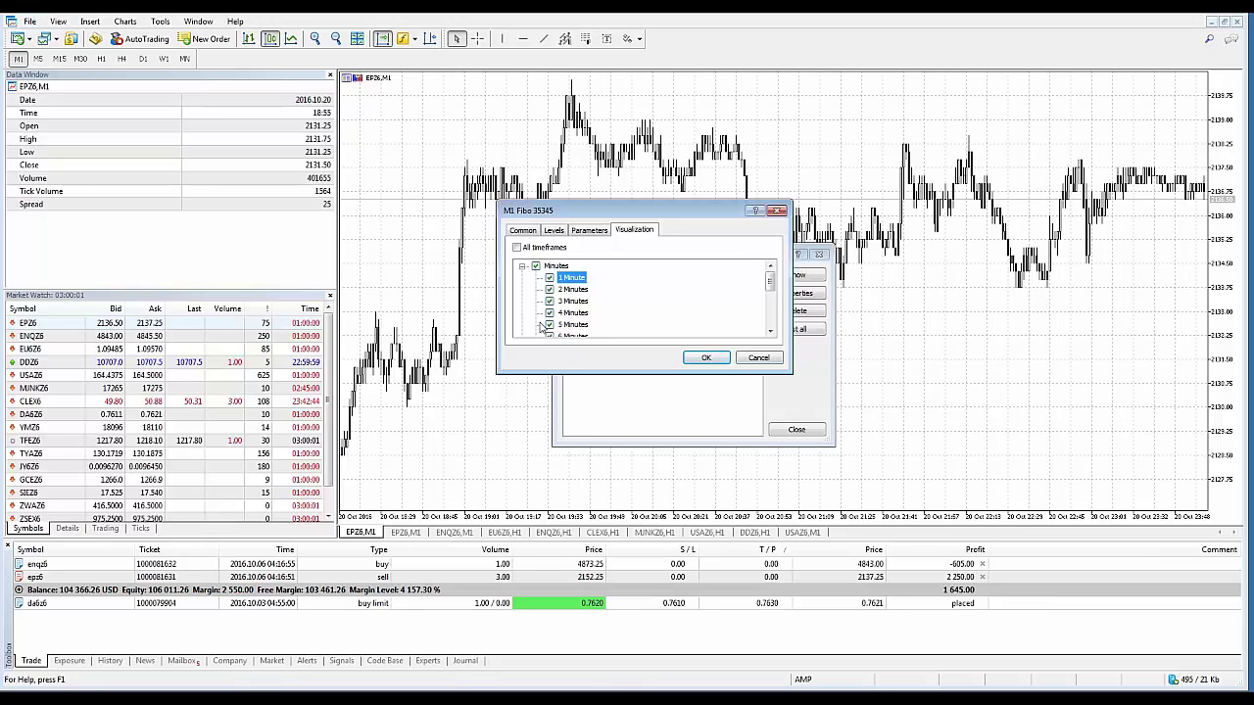
{"action": "left_click", "coordinate": [518, 248]}
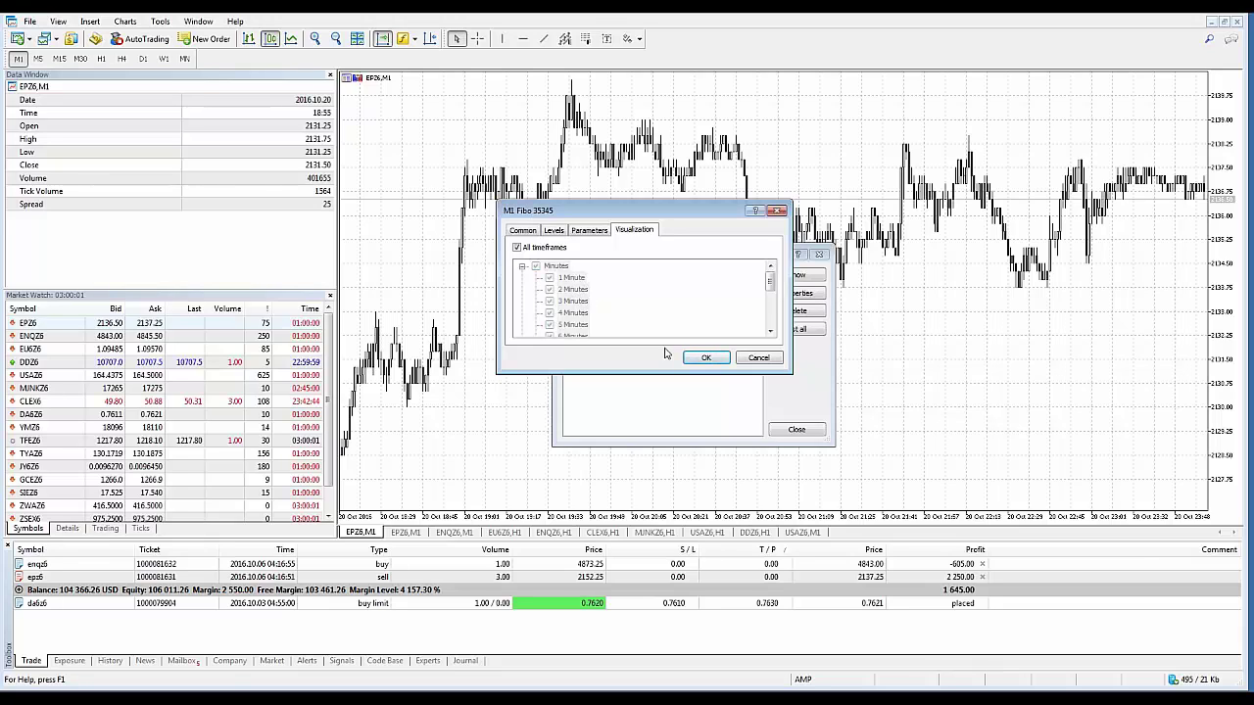
{"action": "left_click", "coordinate": [705, 358]}
{"action": "left_click", "coordinate": [784, 432]}
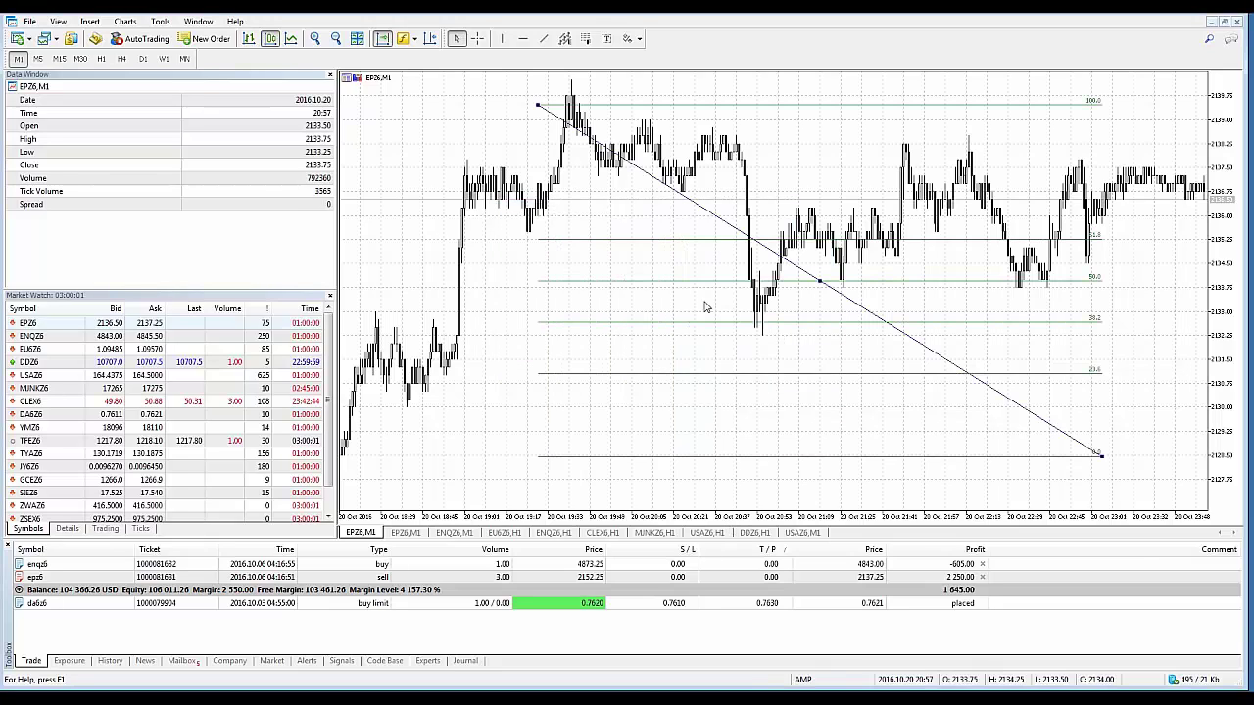